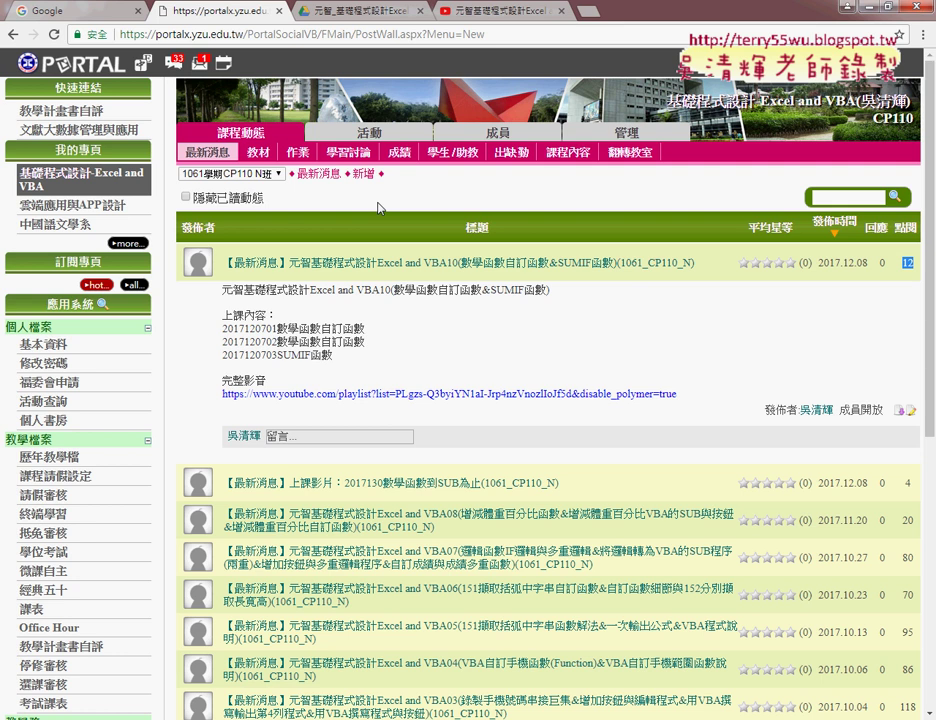
Open the 教材 materials tab on the Excel and VBA course page.
left_click(258, 152)
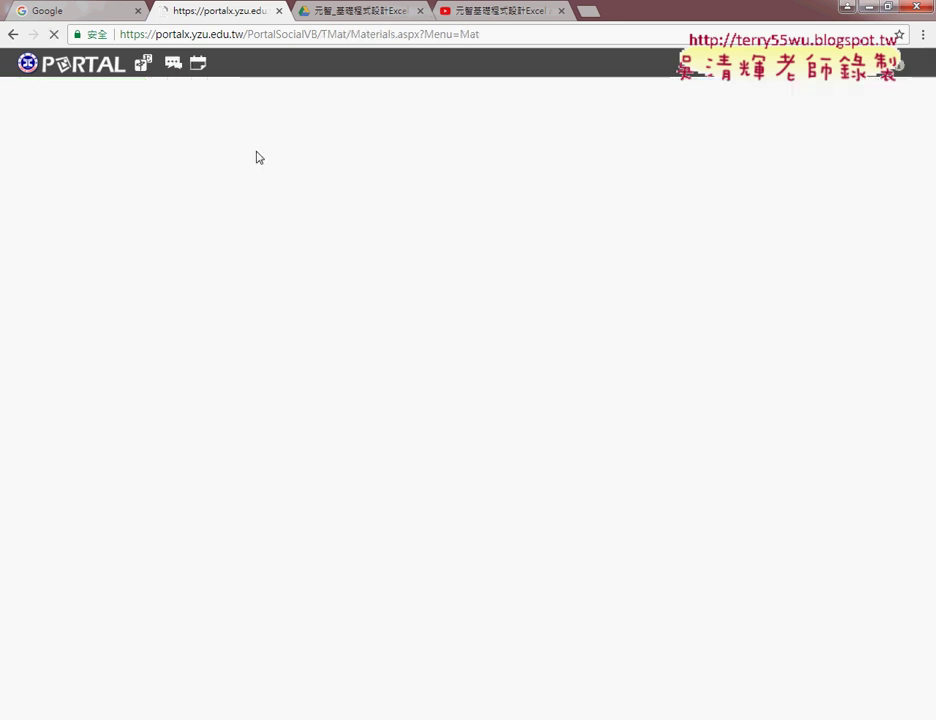
Go from the Drive link through _雲端白板畫面(NEW) and 04_數學函數 to open 04數學函數程式碼.docx.
left_click(337, 331)
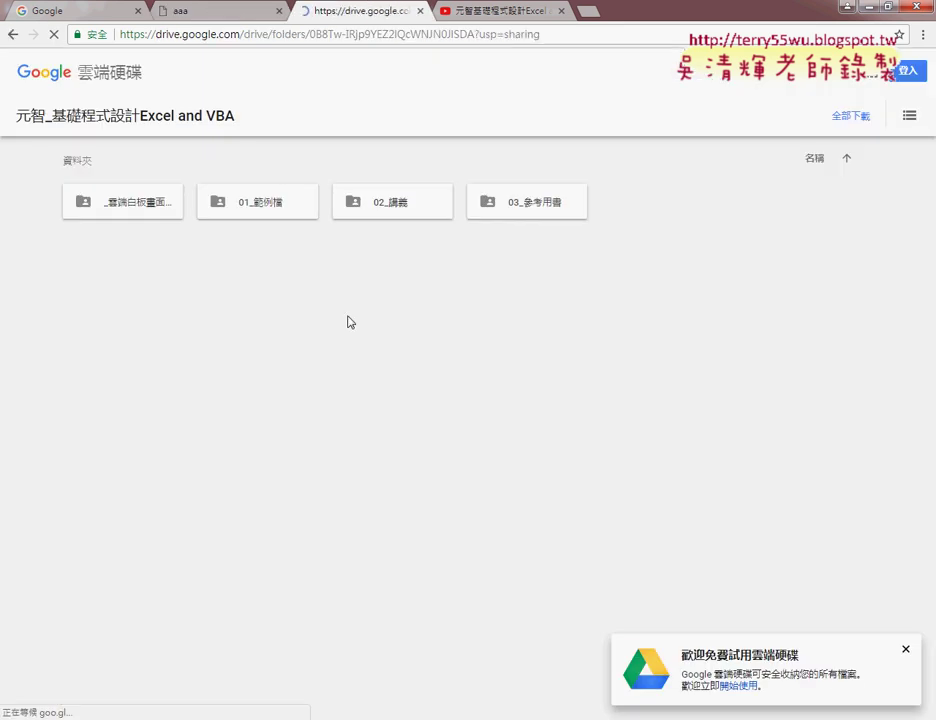
double_click(130, 202)
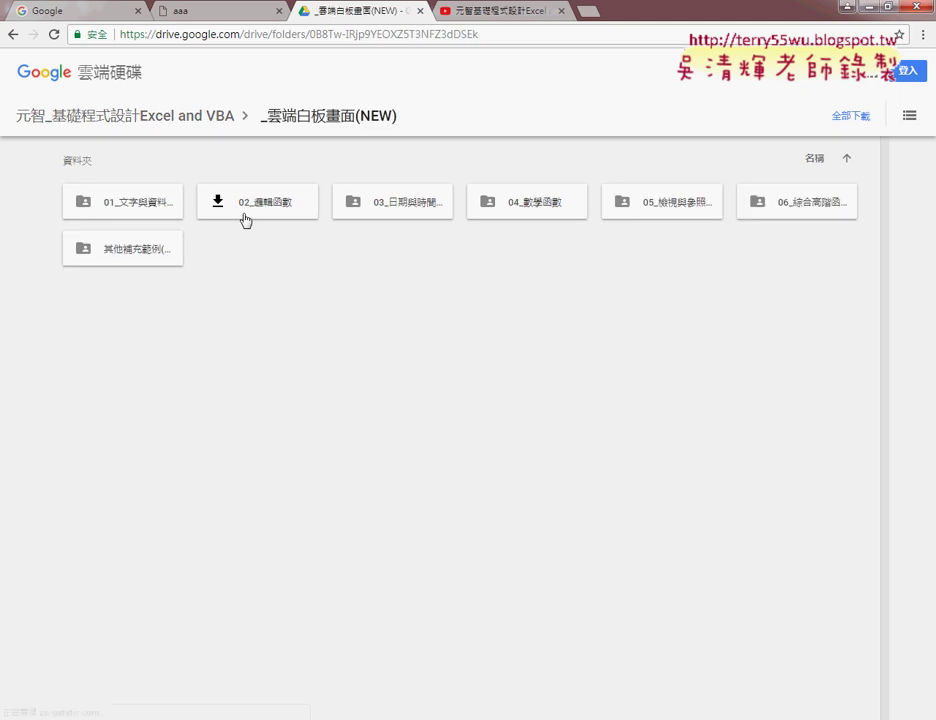
double_click(549, 214)
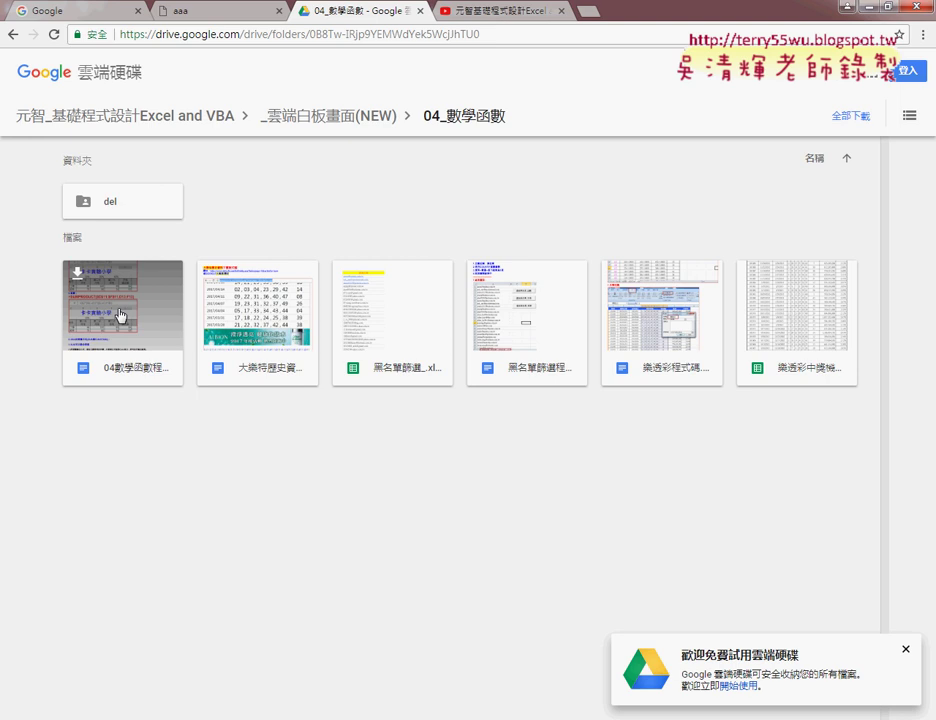
double_click(130, 370)
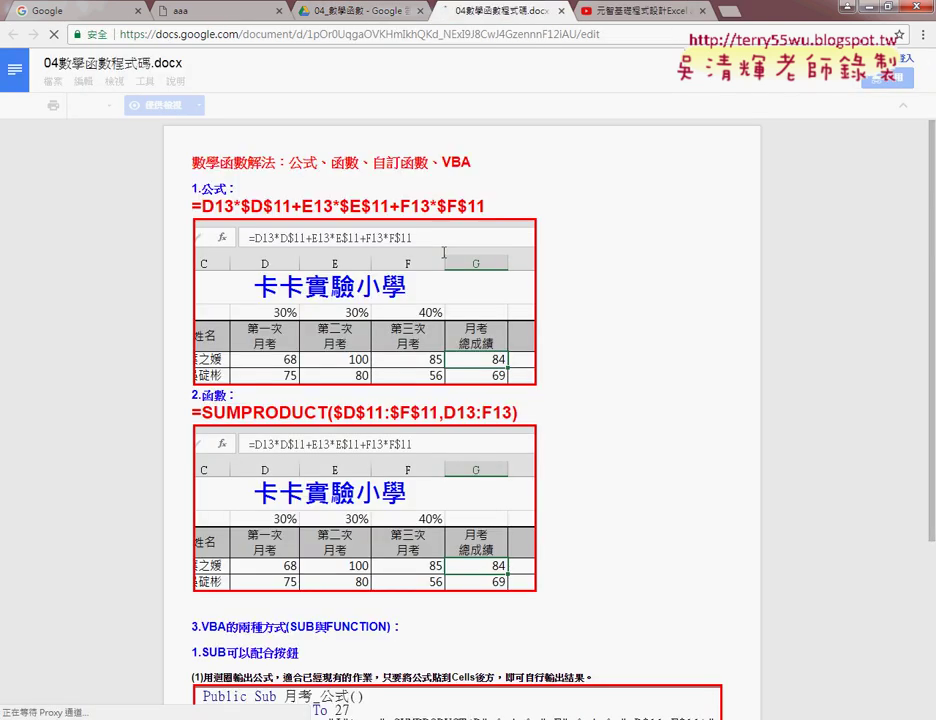
Scroll the document to the 綜合練習2教師研習時數 exercise and highlight its heading.
scroll(572, 286, "down", 1)
scroll(485, 246, "down", 1)
scroll(500, 280, "down", 3)
scroll(513, 323, "down", 2)
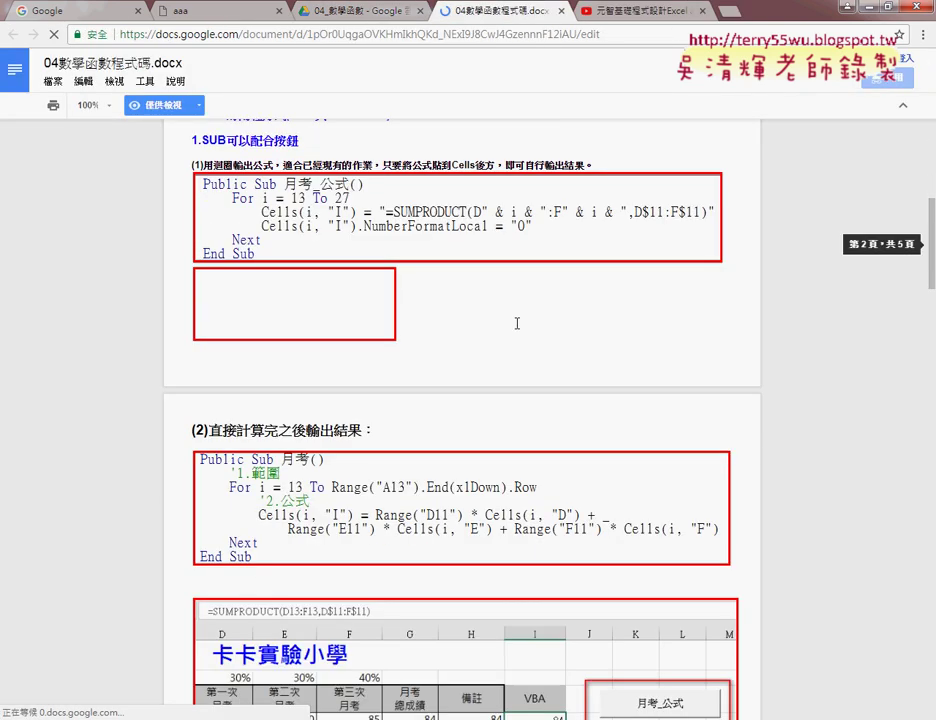
scroll(312, 308, "down", 2)
scroll(312, 308, "down", 1)
scroll(303, 308, "down", 4)
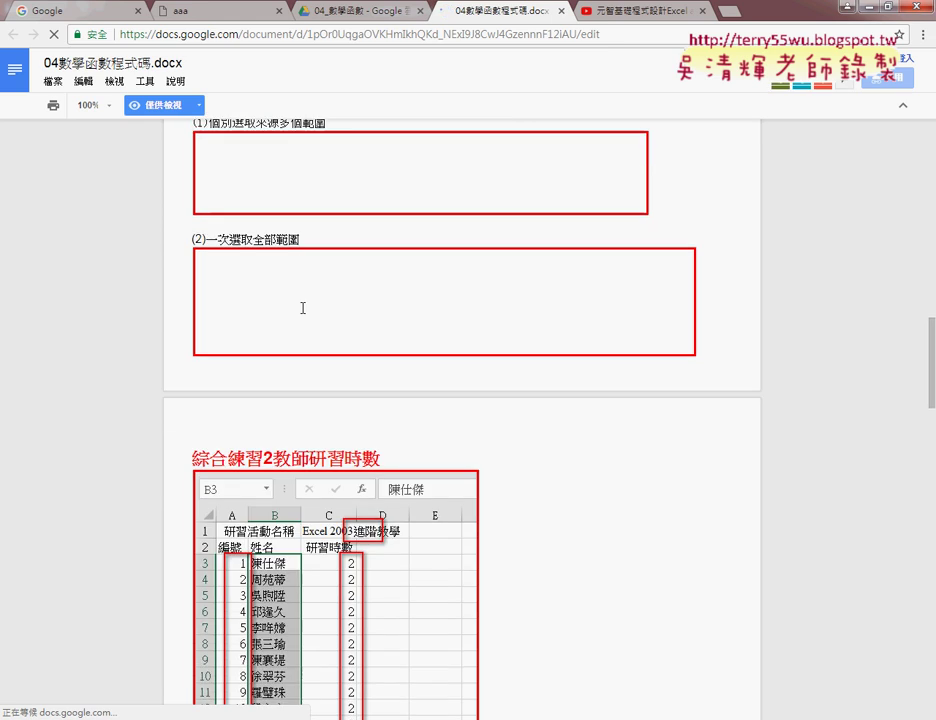
scroll(303, 308, "down", 4)
scroll(303, 308, "up", 2)
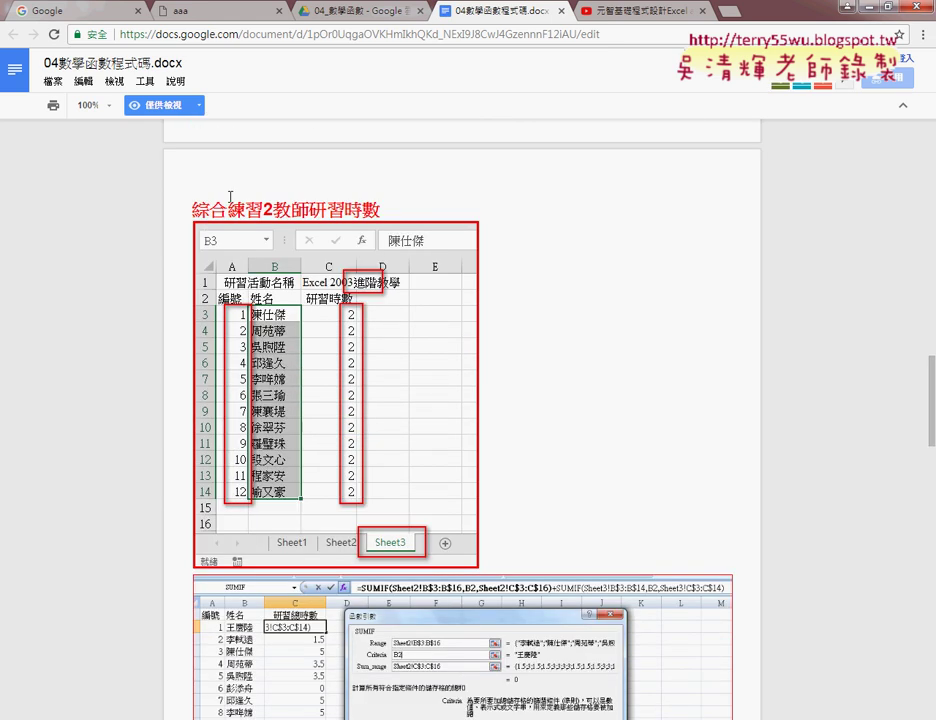
left_click_drag(197, 199, 385, 258)
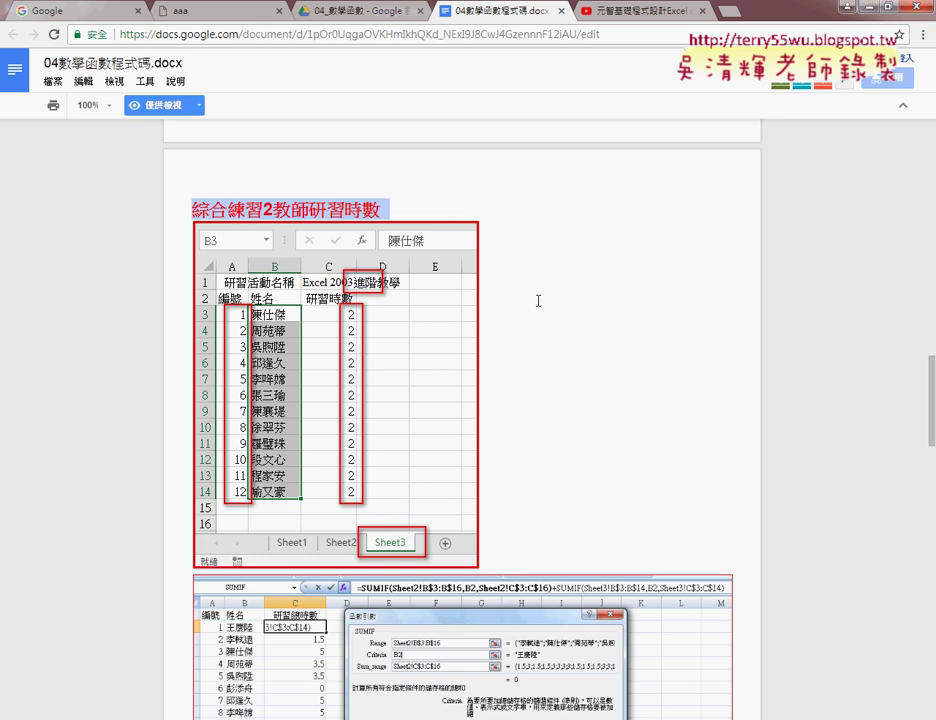
Highlight the two-line SUMIF formula paragraph, then scroll on to the VBA macro code.
scroll(539, 302, "down", 1)
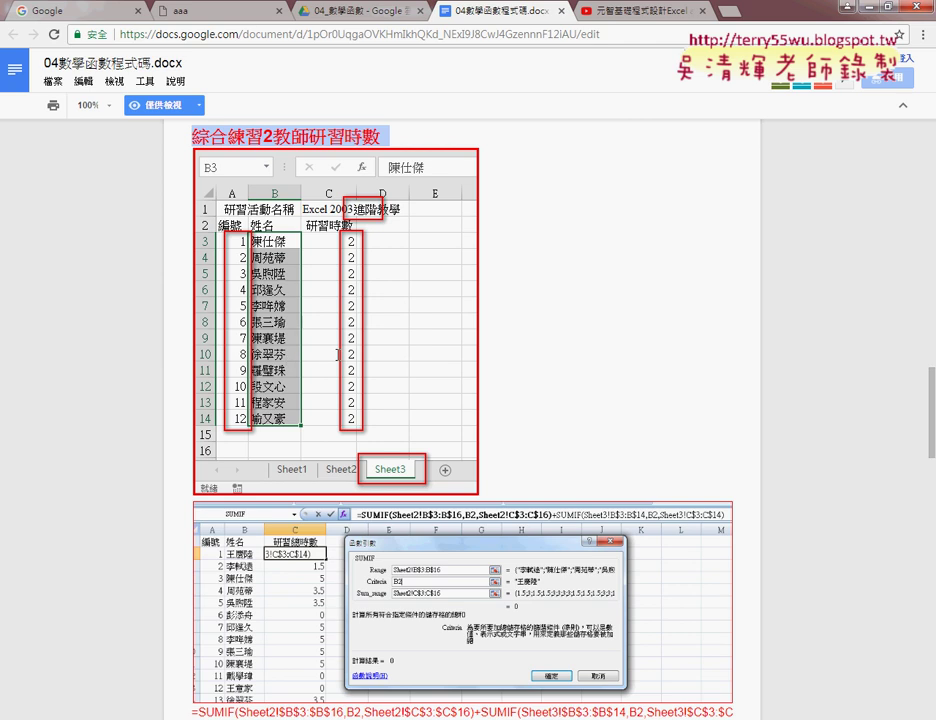
scroll(537, 200, "down", 1)
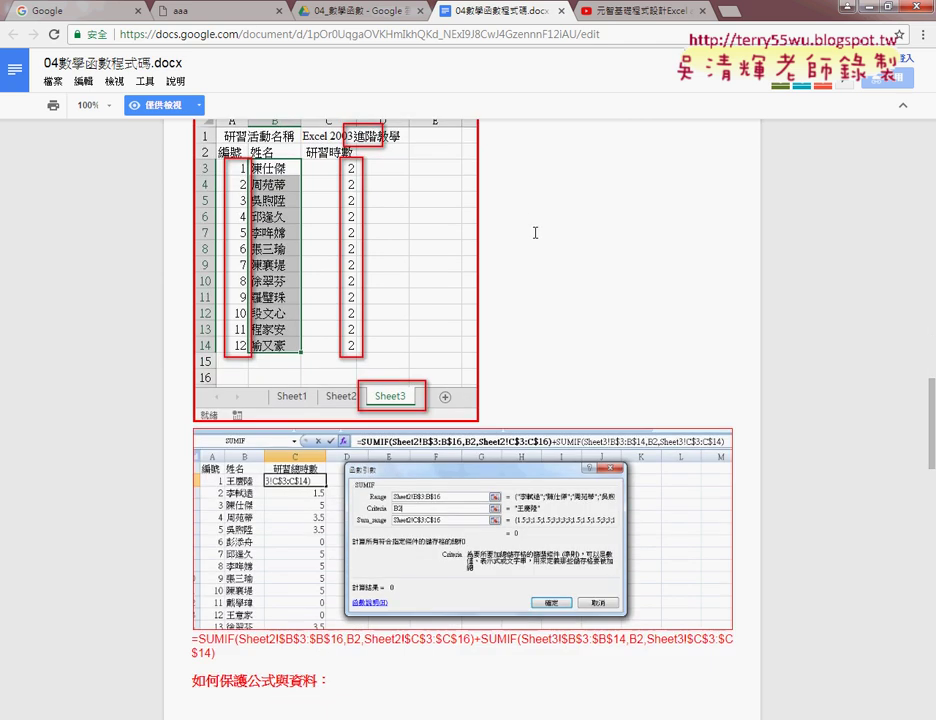
scroll(535, 233, "down", 2)
scroll(535, 233, "down", 1)
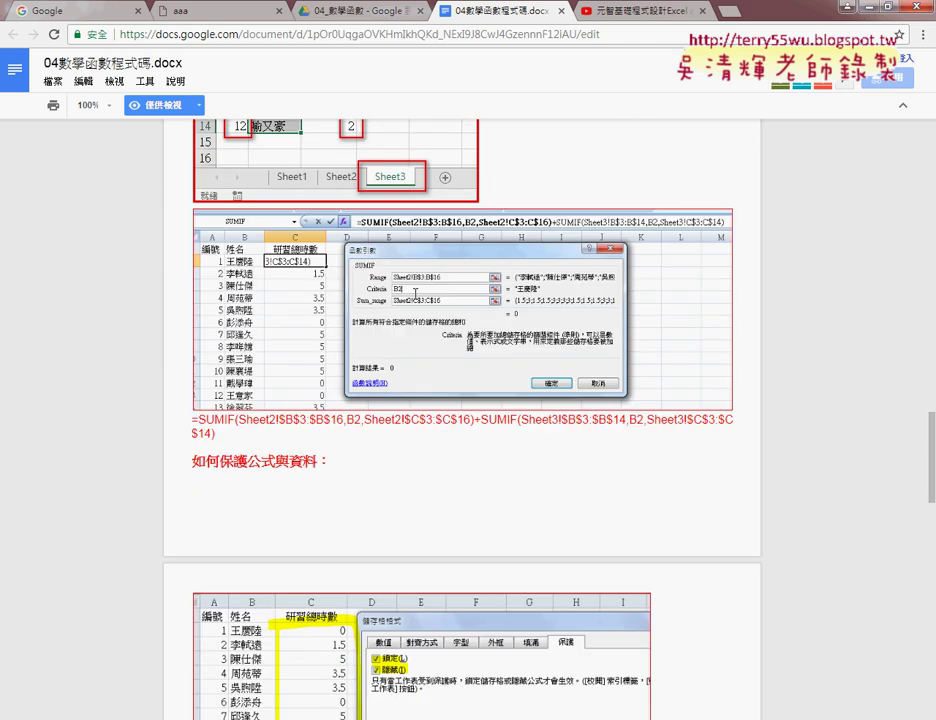
left_click_drag(245, 436, 187, 392)
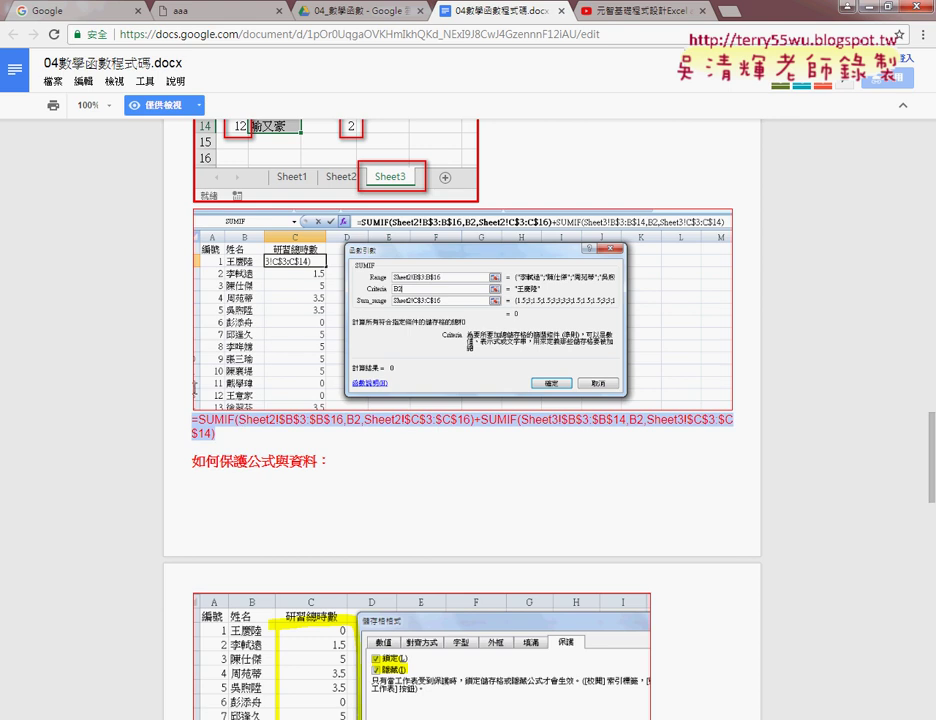
scroll(190, 392, "down", 4)
scroll(195, 391, "down", 3)
scroll(204, 390, "down", 2)
scroll(204, 390, "down", 2)
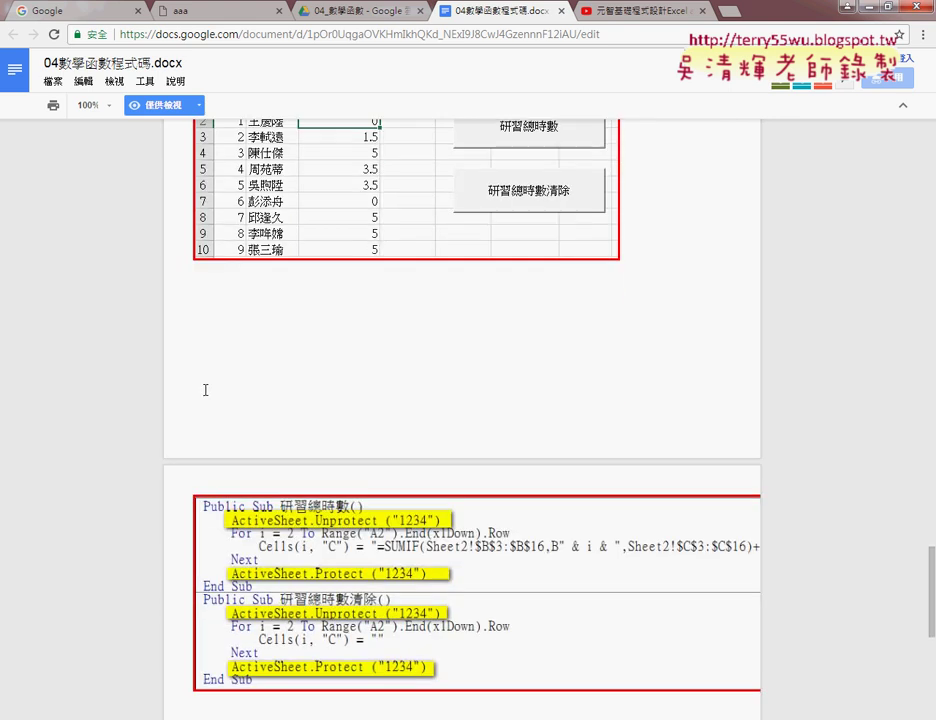
scroll(204, 390, "down", 2)
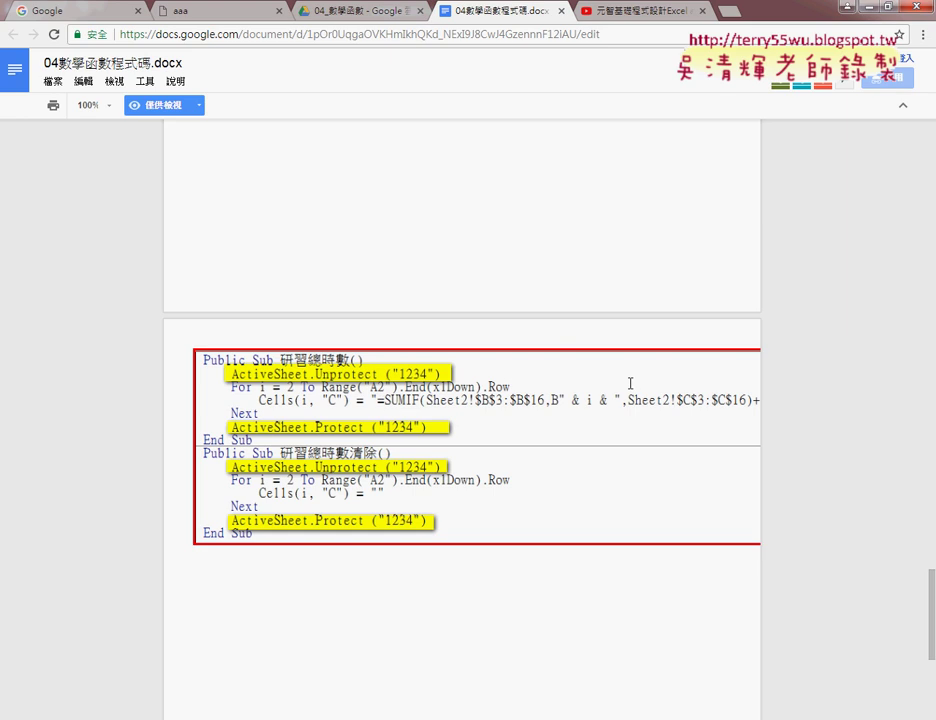
scroll(453, 375, "down", 4)
scroll(453, 370, "up", 3)
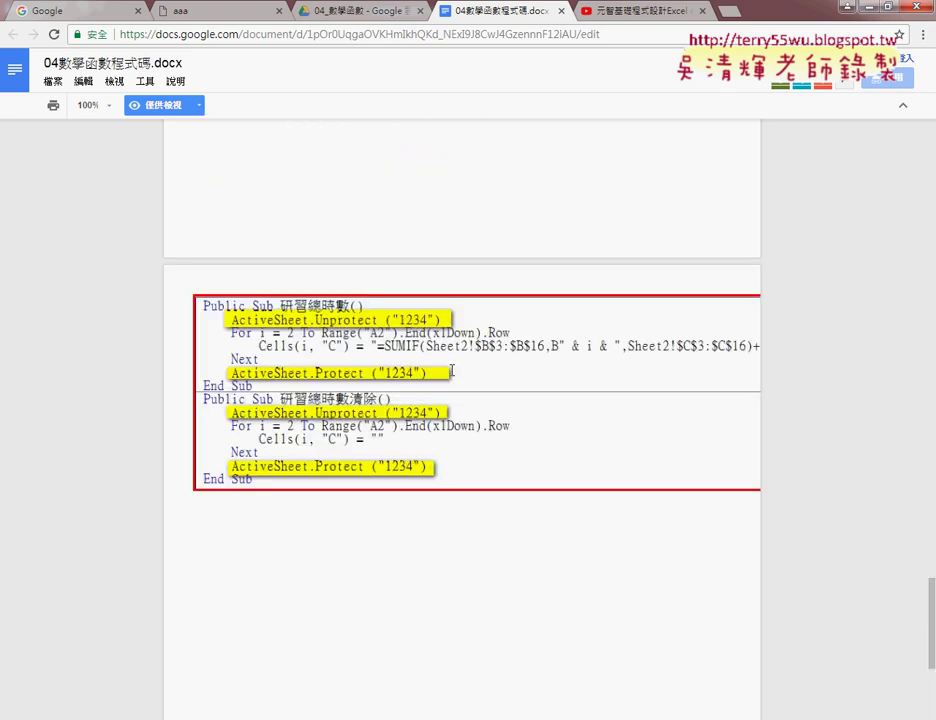
scroll(451, 353, "up", 5)
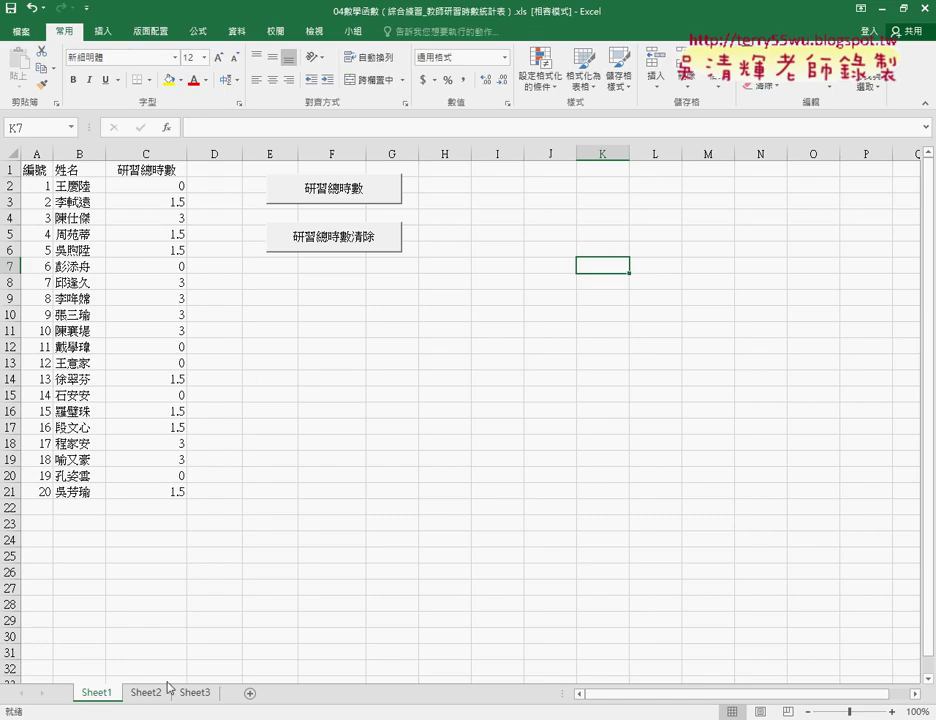
Compare the C1 course titles on Sheet2 (入門教學) and Sheet3 (進階教學), highlighting 進階.
left_click(146, 691)
left_click(136, 171)
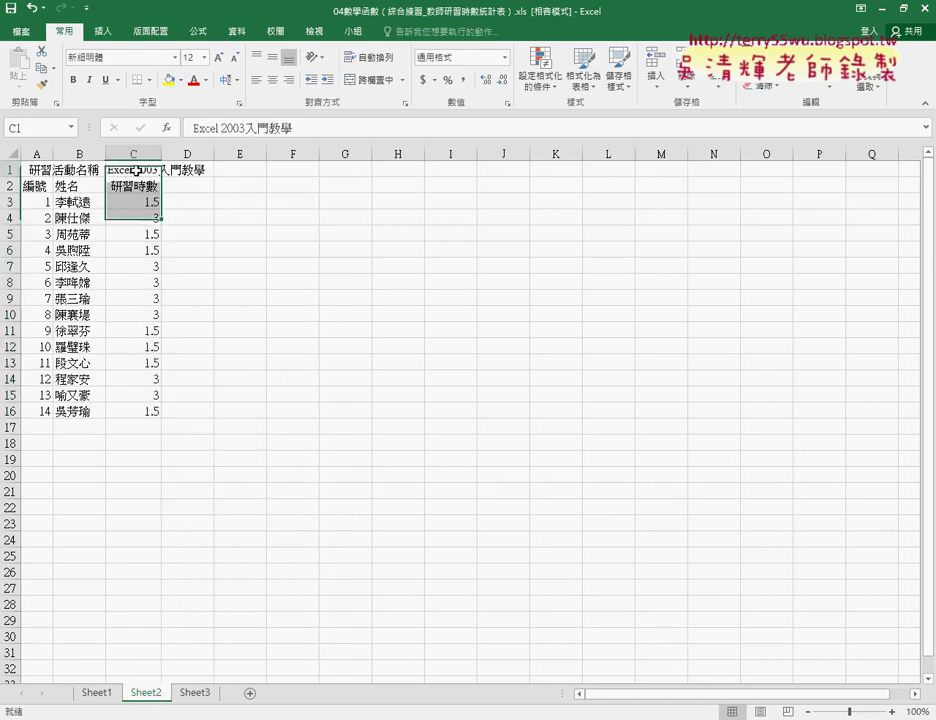
left_click(193, 699)
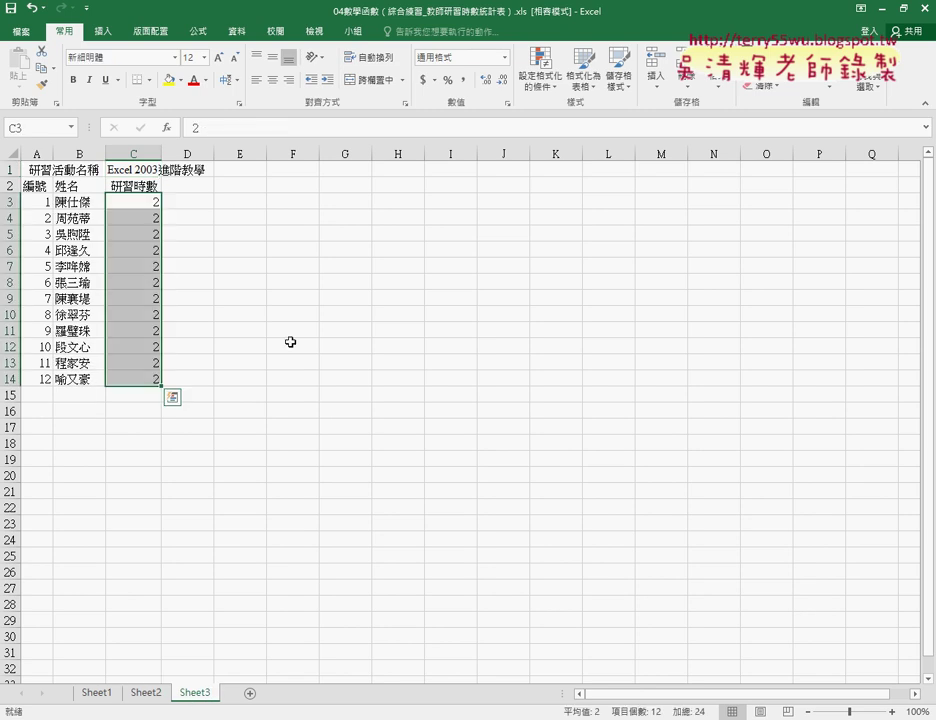
left_click(158, 171)
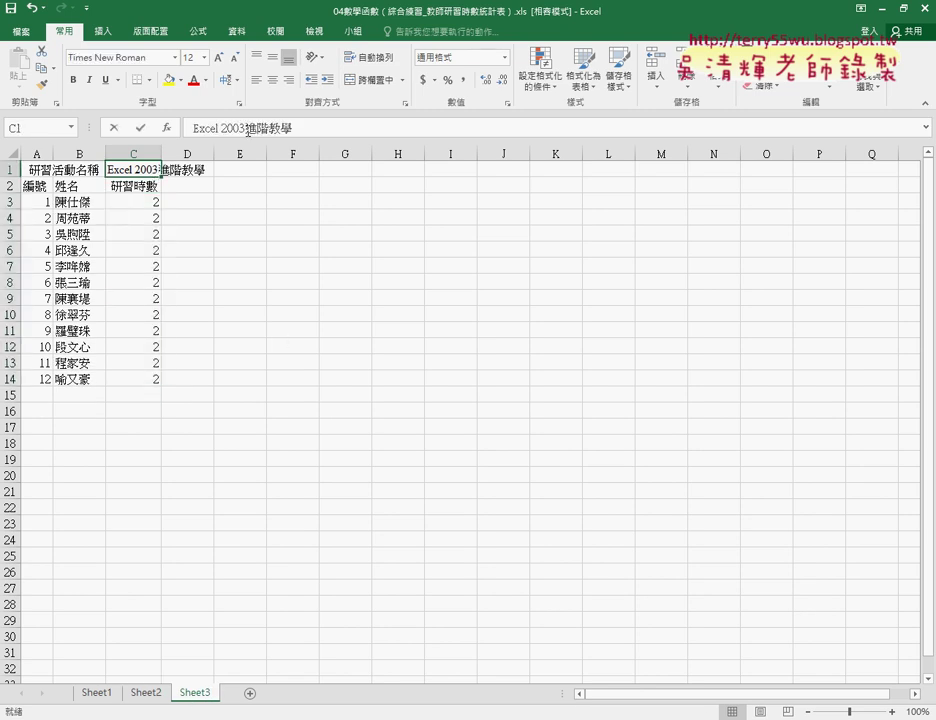
left_click_drag(246, 128, 268, 128)
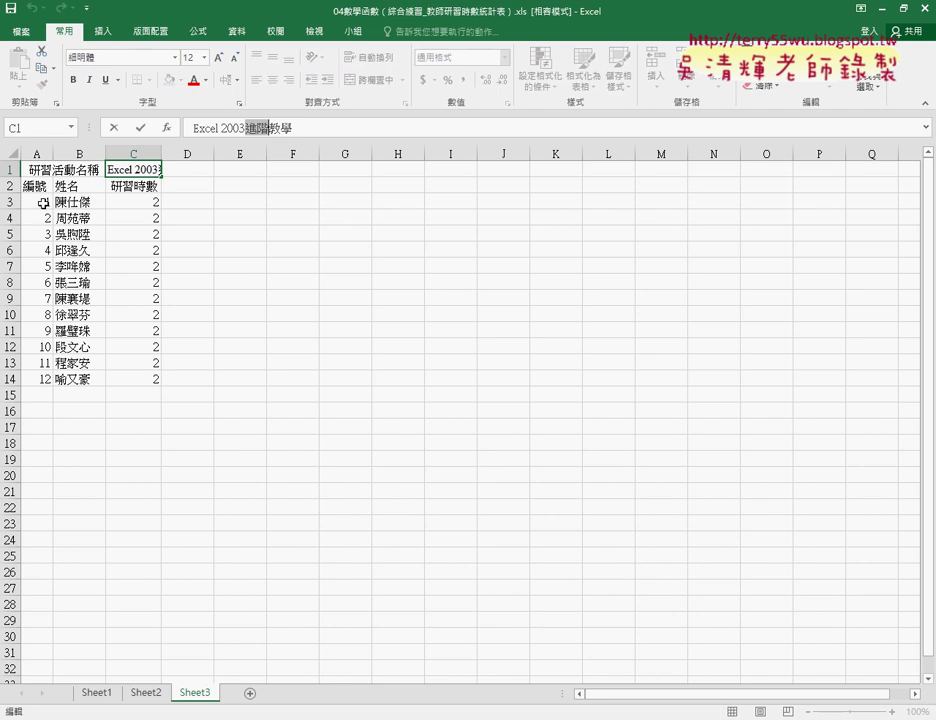
Check the data extents: Sheet2 rows 3–16 and Sheet3 IDs A3:A14 and hours C3:C14.
left_click(150, 693)
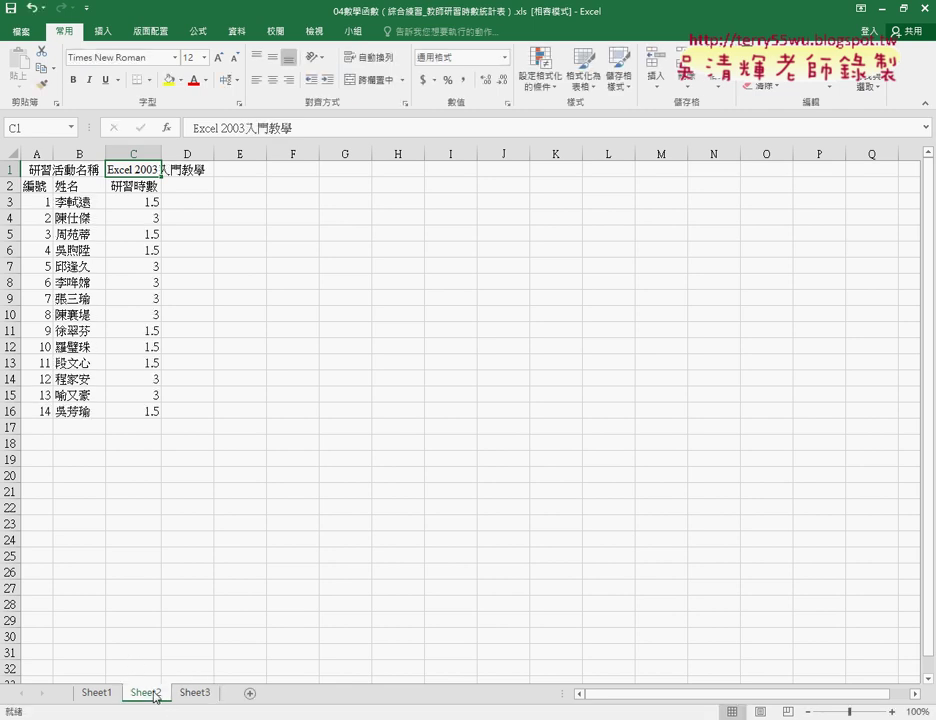
left_click(10, 218)
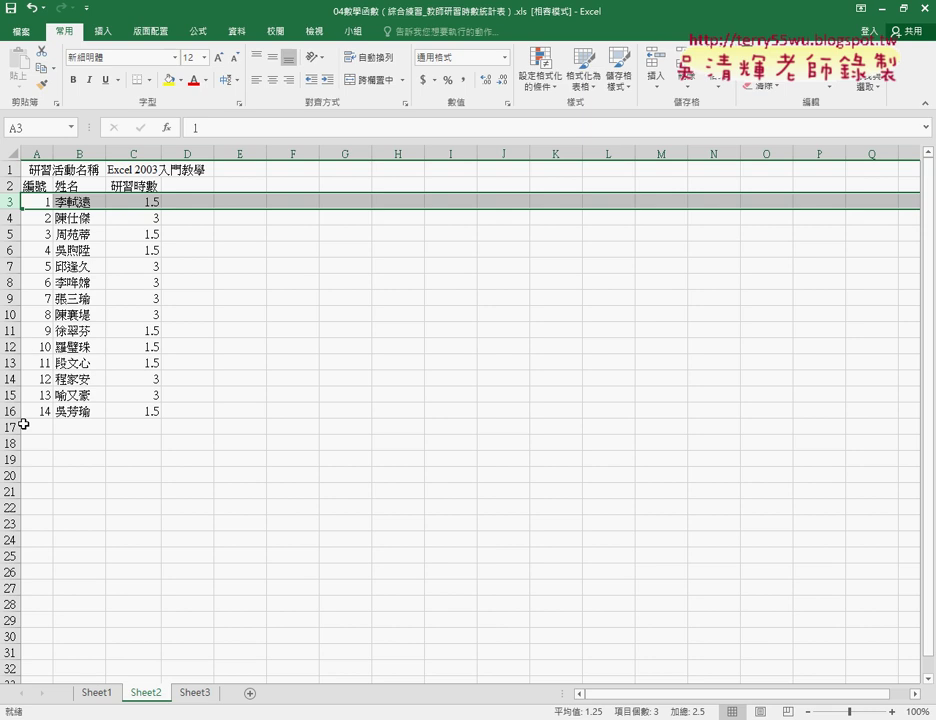
left_click(12, 410)
left_click(205, 696)
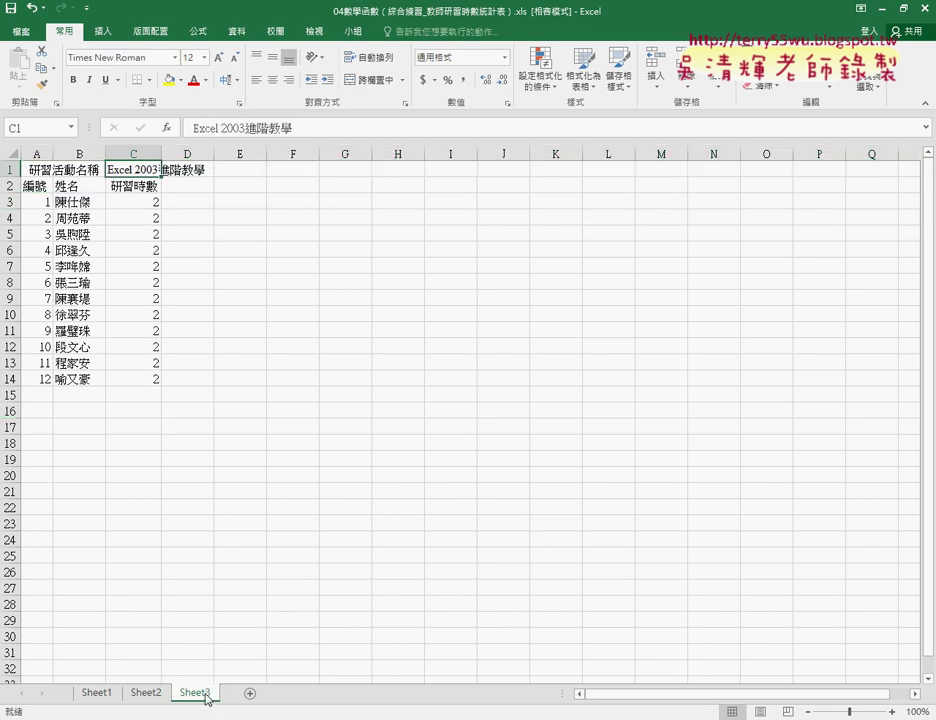
left_click_drag(20, 201, 30, 379)
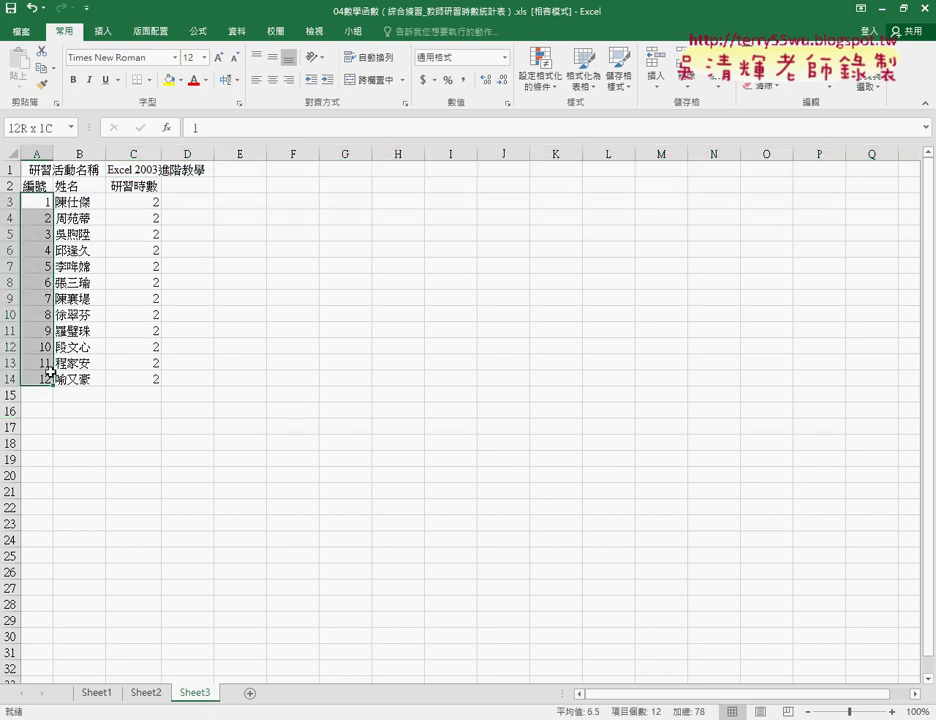
left_click_drag(146, 203, 142, 376)
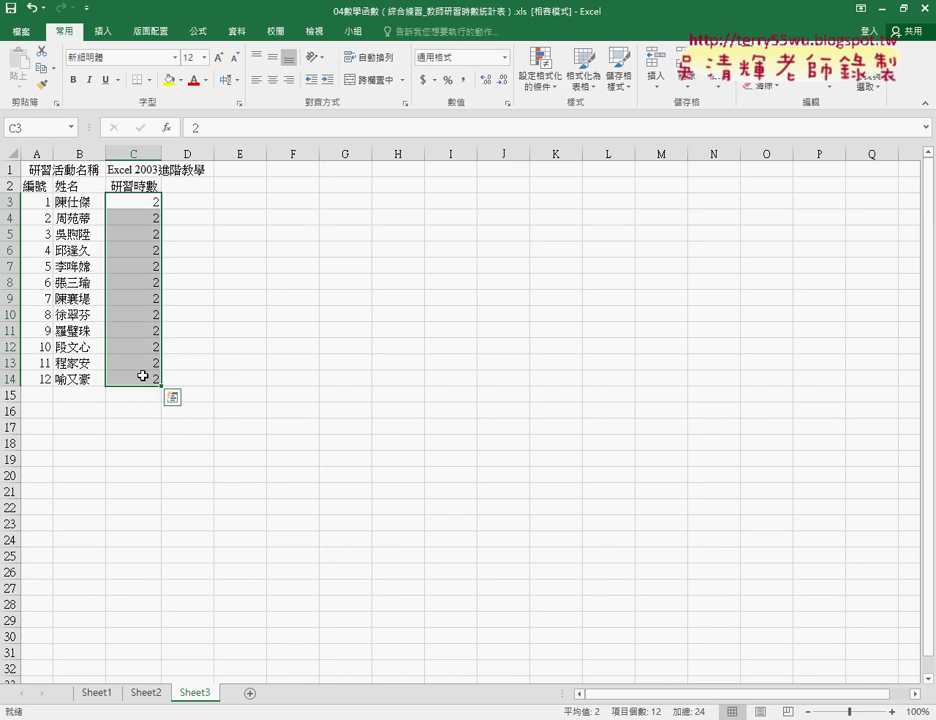
Flip between Sheet1, Sheet2 and Sheet3 to compare their training-hour lists.
left_click(140, 693)
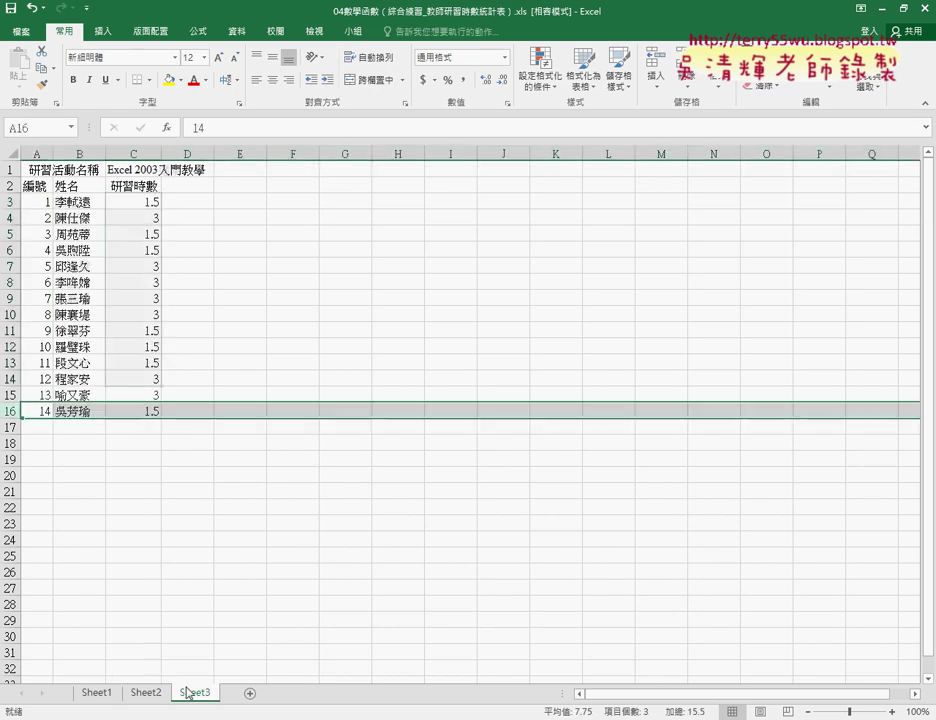
left_click(99, 694)
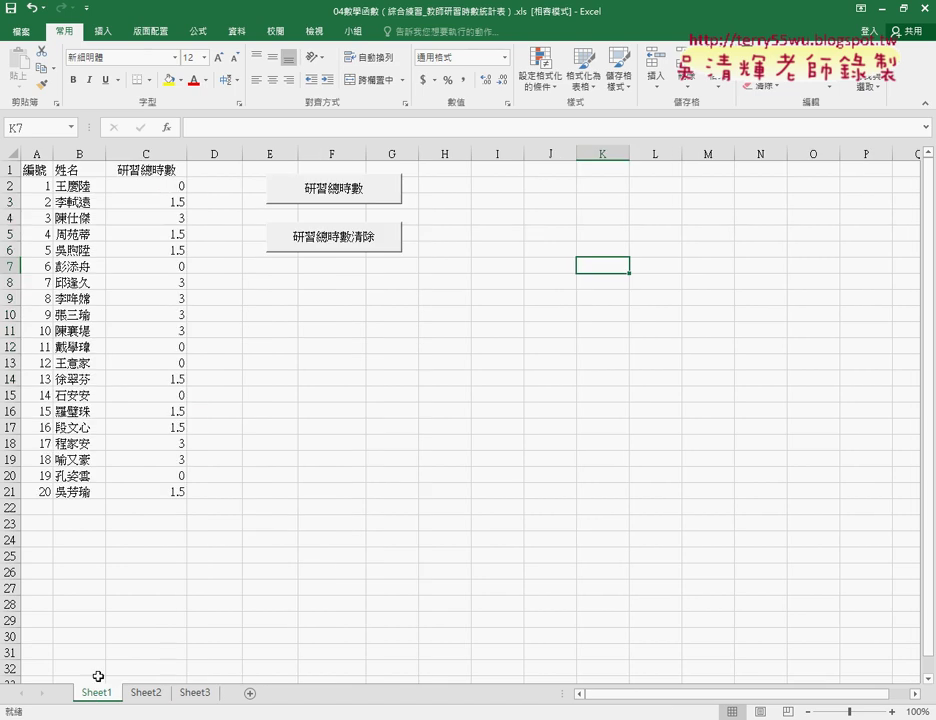
left_click(146, 693)
left_click(192, 694)
left_click(146, 694)
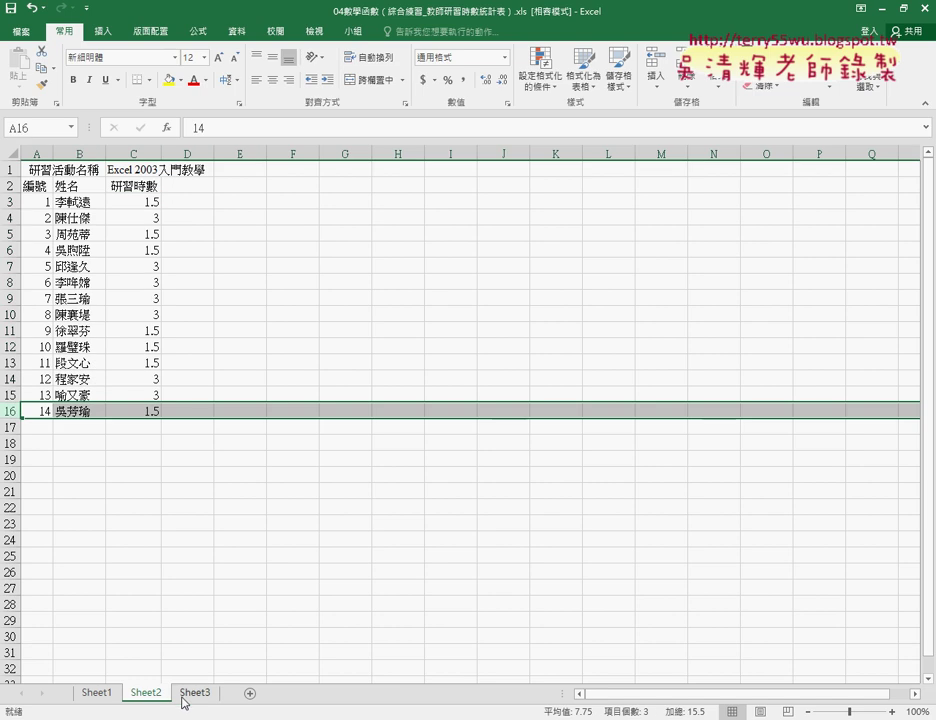
left_click(182, 697)
left_click(148, 695)
left_click(92, 695)
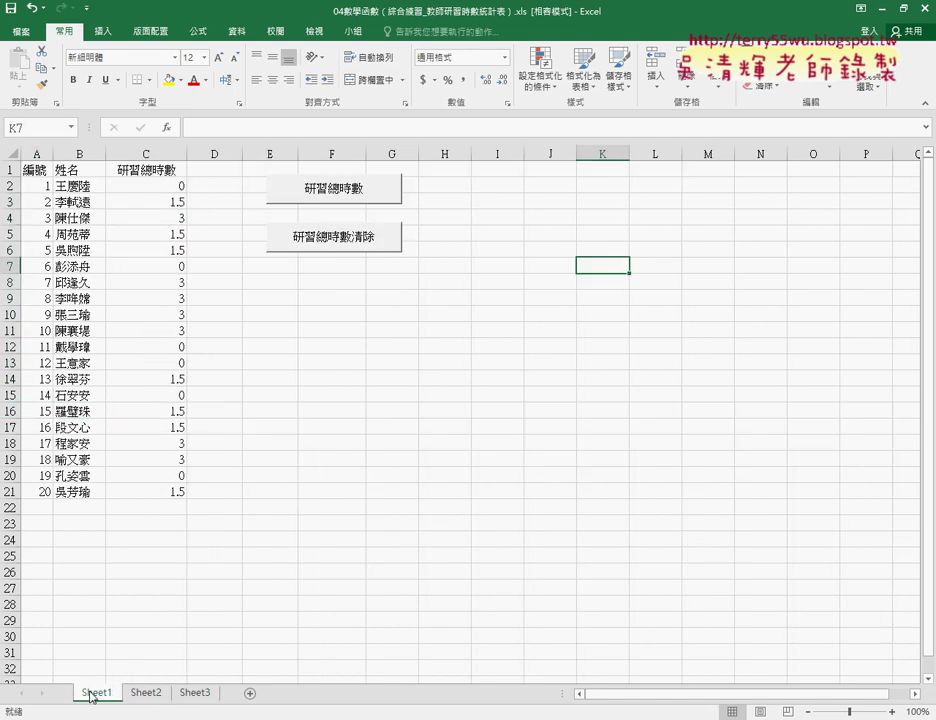
Select the first name in B2 on Sheet1, compare it against Sheet2 and Sheet3, then return.
left_click(70, 186)
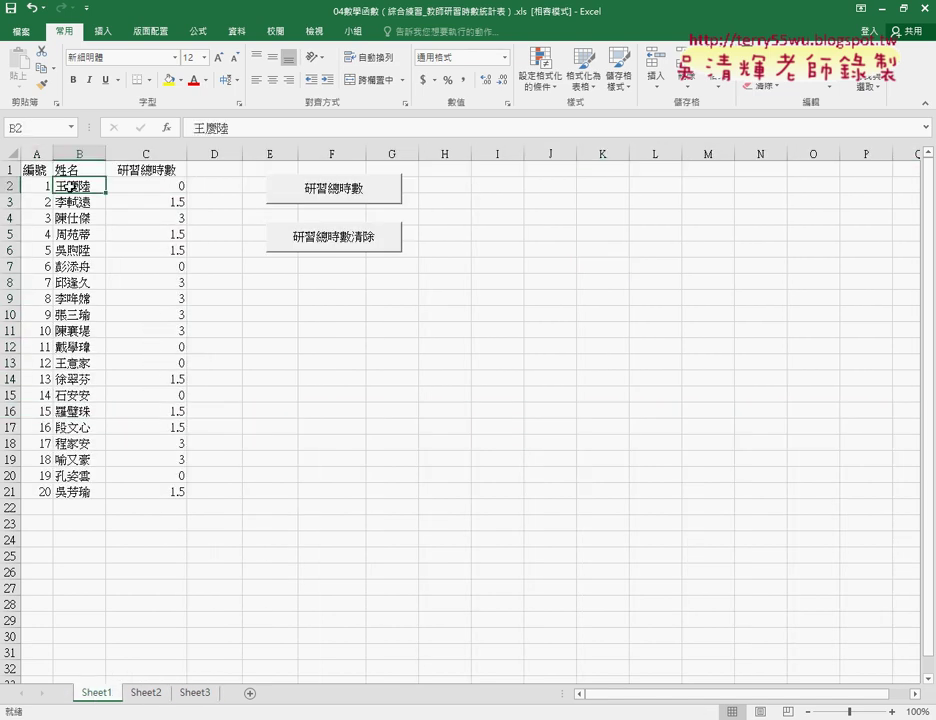
left_click(146, 693)
left_click(196, 694)
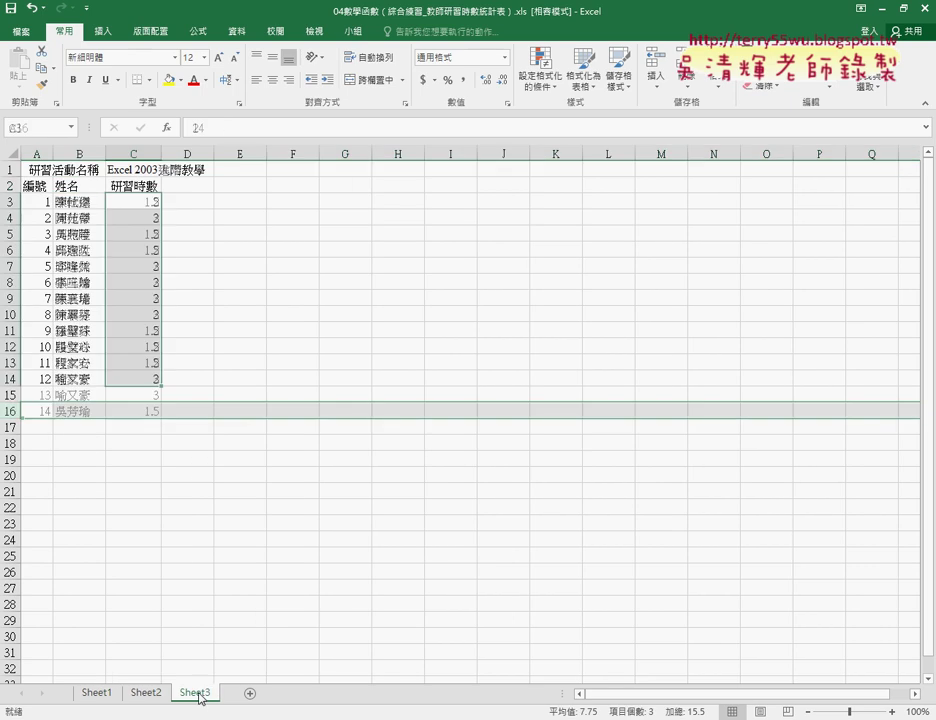
left_click(146, 693)
left_click(195, 693)
left_click(146, 693)
left_click(96, 693)
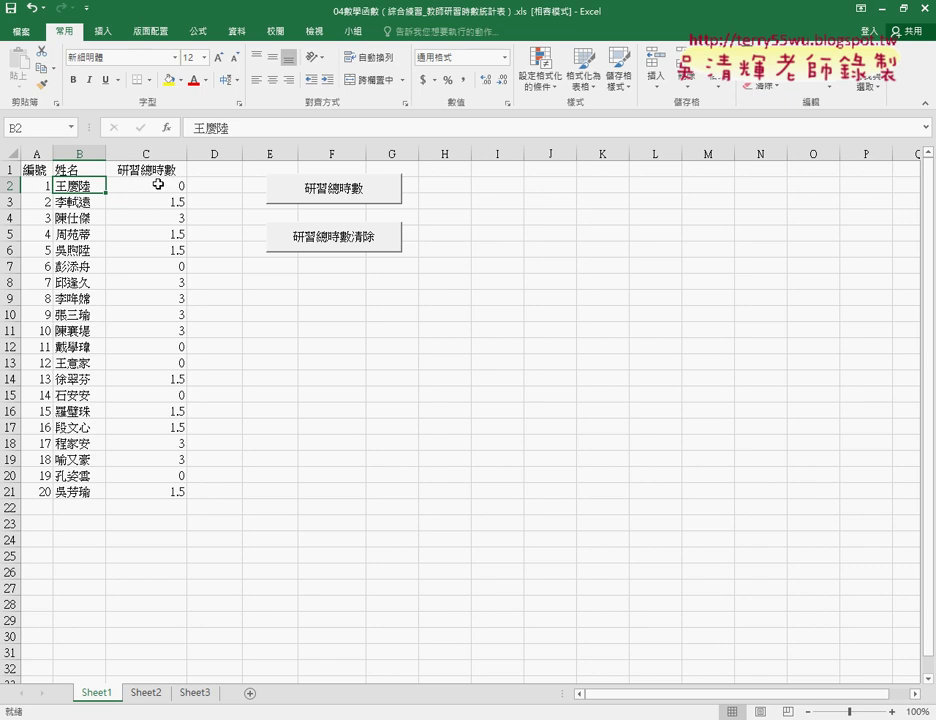
Inspect the existing totals in C2:C21, checking cells C2 and C3.
left_click_drag(158, 184, 162, 492)
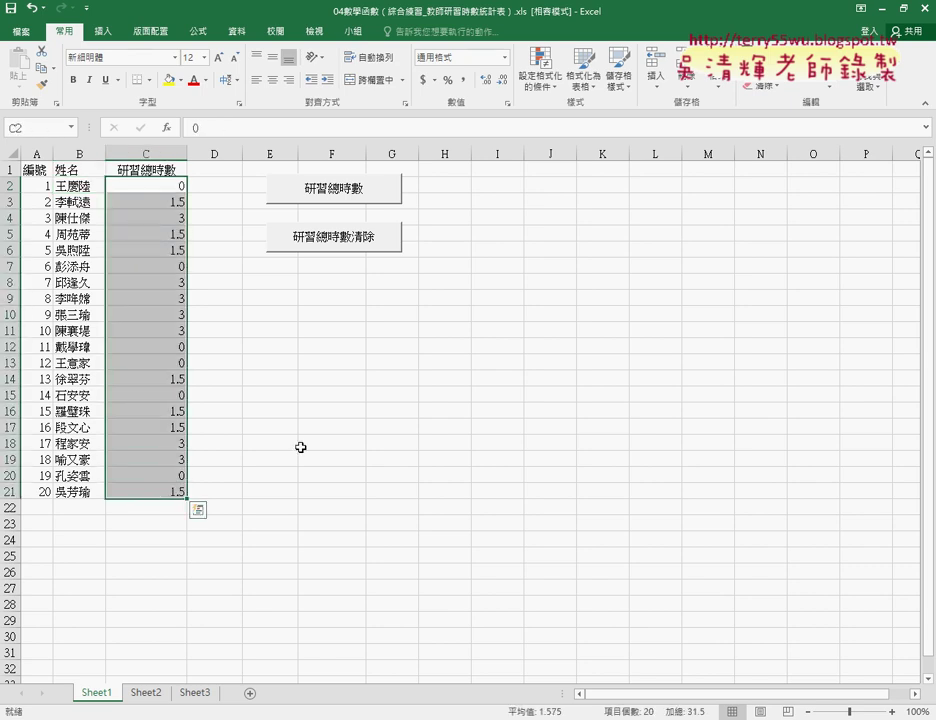
left_click(150, 185)
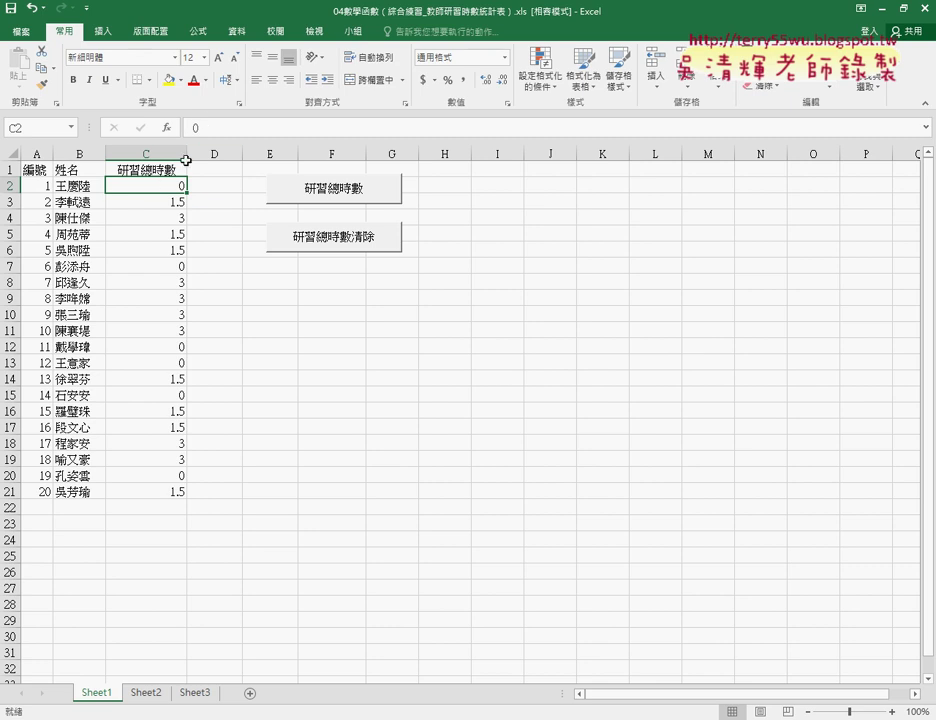
left_click(176, 200)
left_click(174, 183)
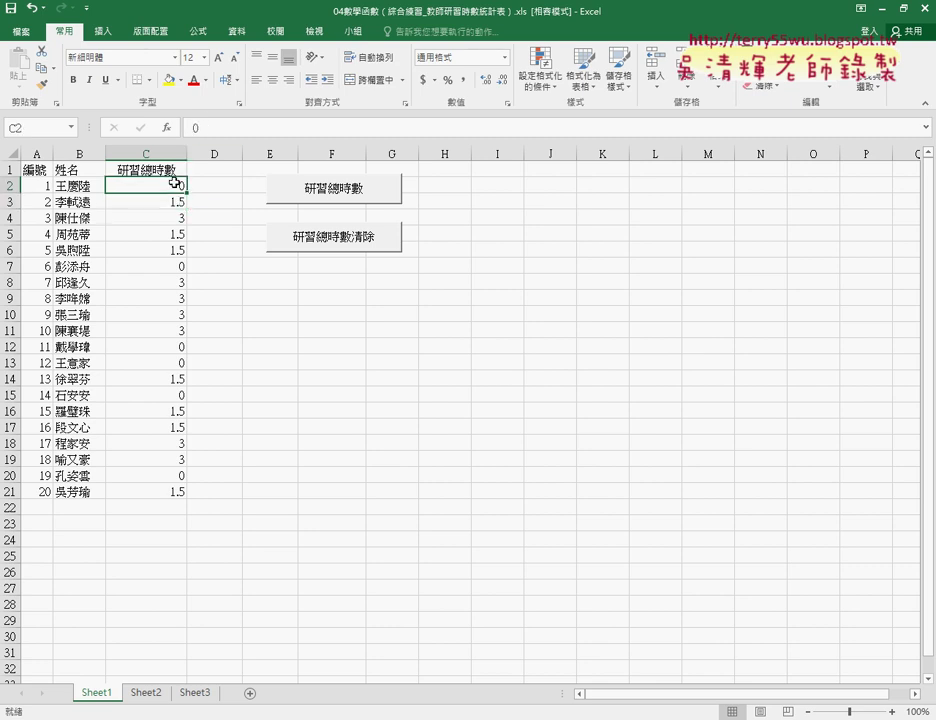
Run the 研習總時數 macro and check the recalculated totals in C2 and C3.
left_click(310, 190)
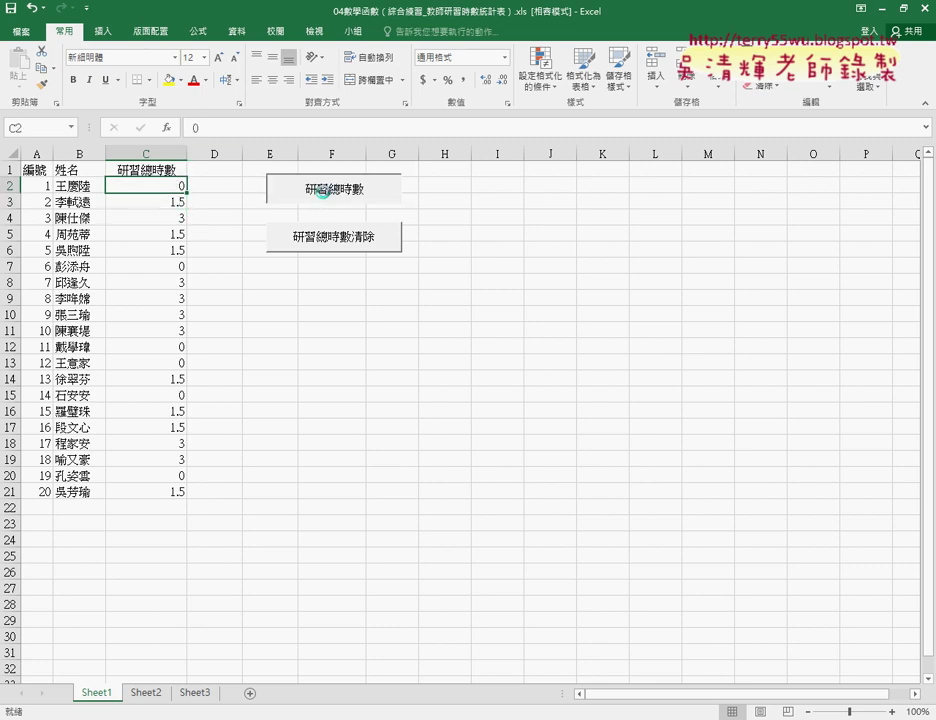
left_click(176, 201)
left_click(172, 186)
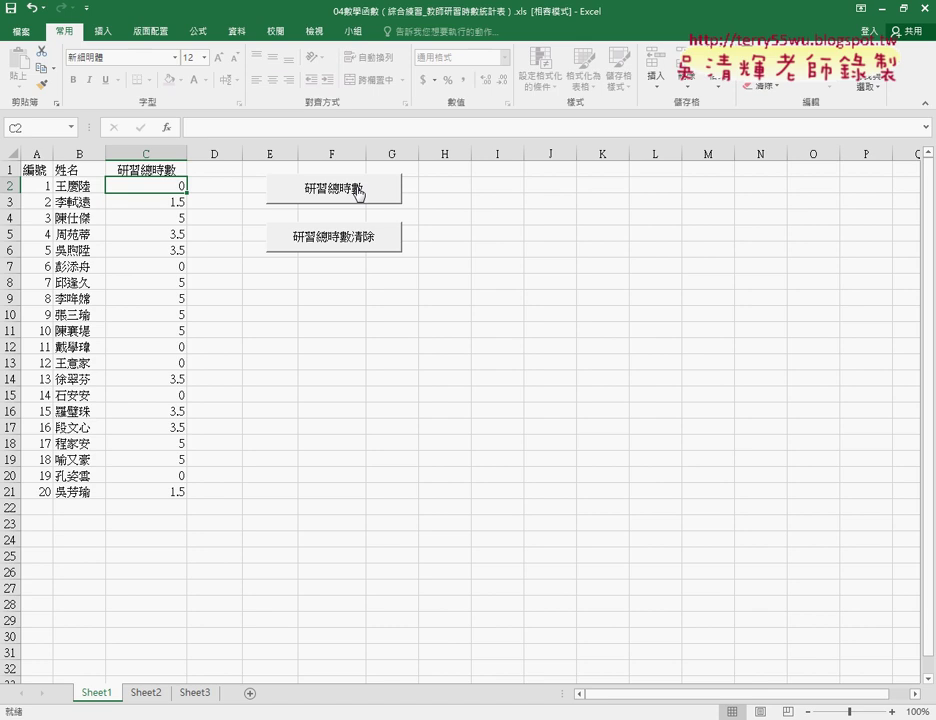
left_click(359, 194)
left_click(175, 184)
left_click_drag(180, 210, 288, 145)
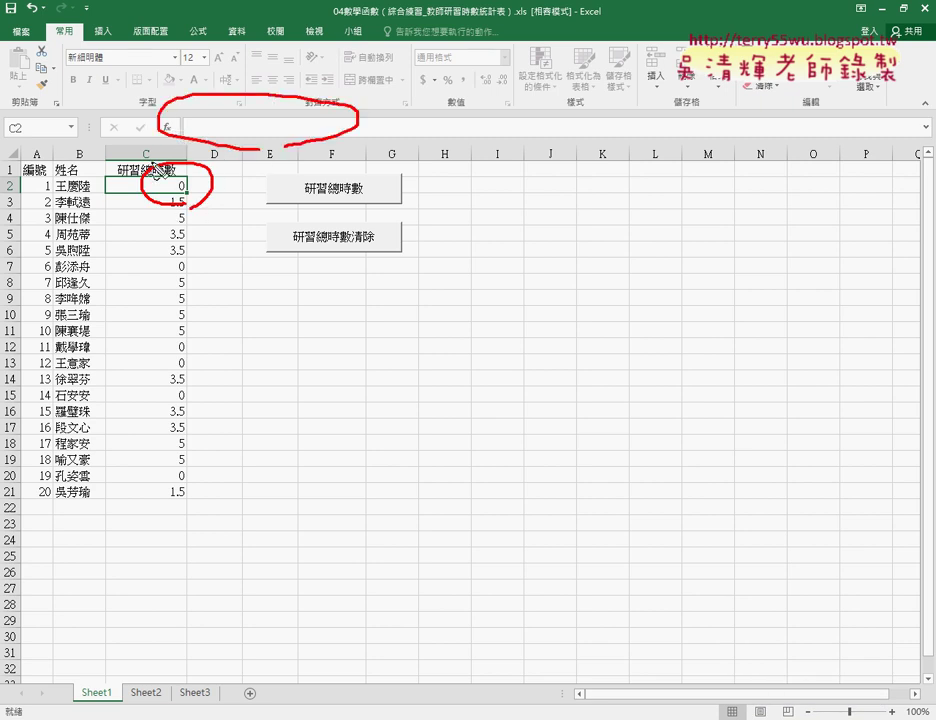
left_click_drag(112, 132, 152, 102)
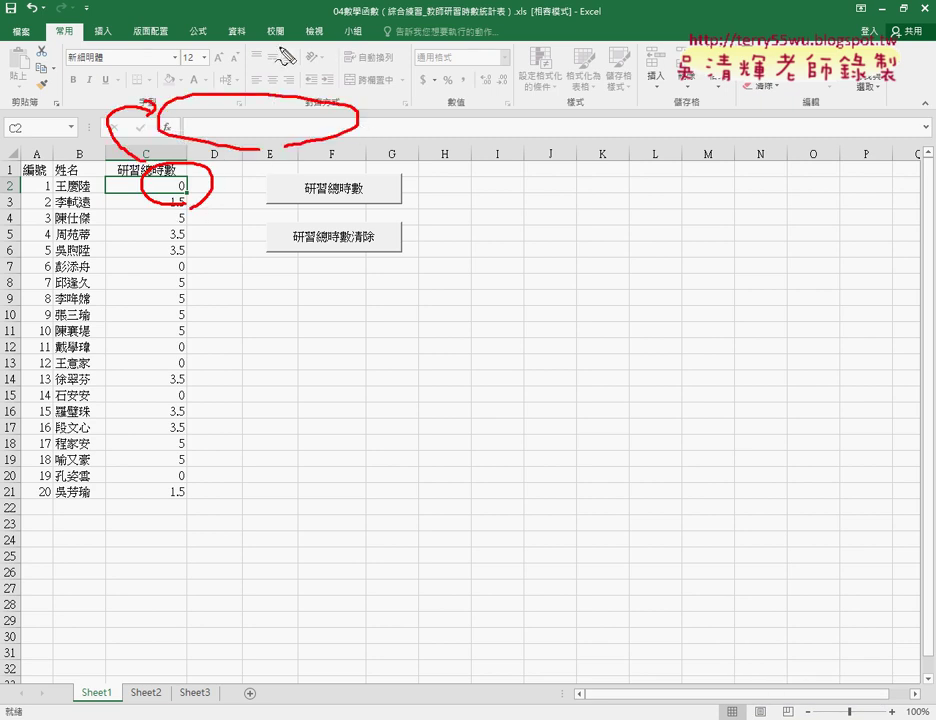
left_click_drag(282, 50, 272, 75)
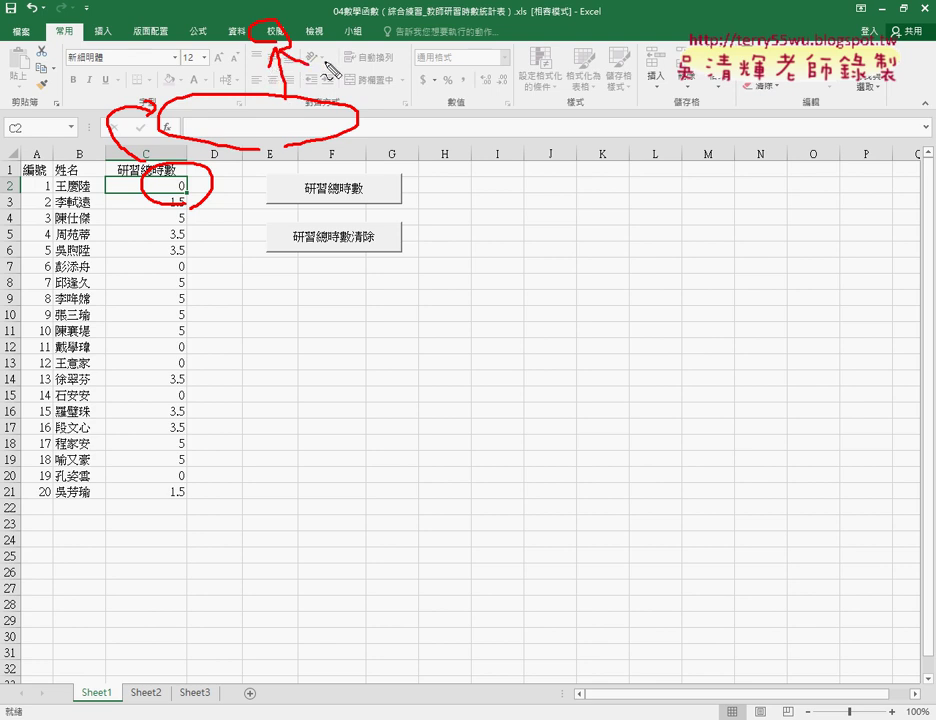
key("Escape")
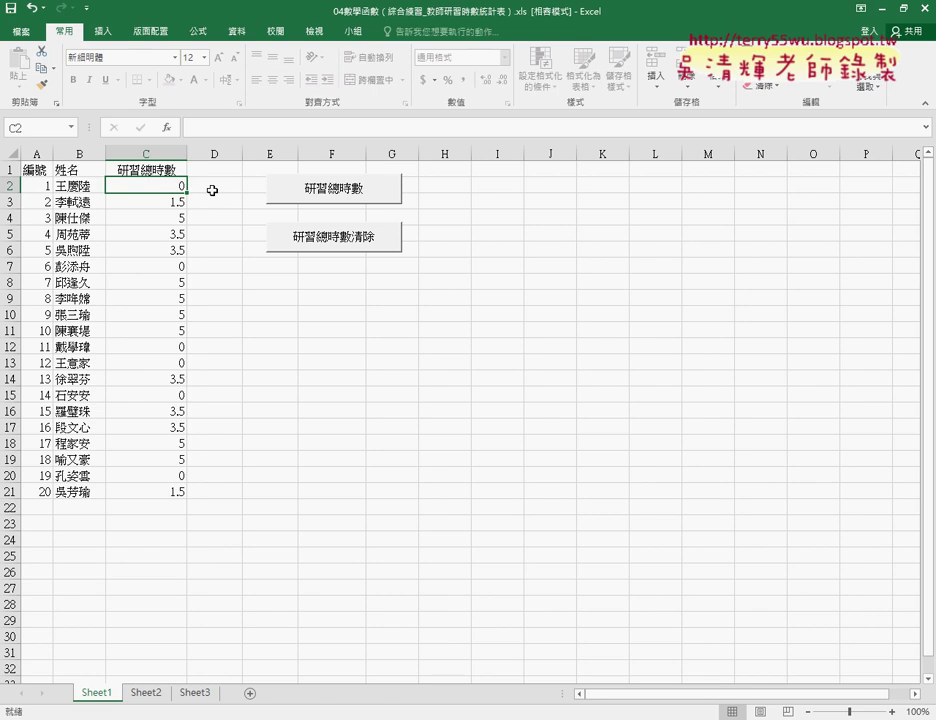
double_click(212, 190)
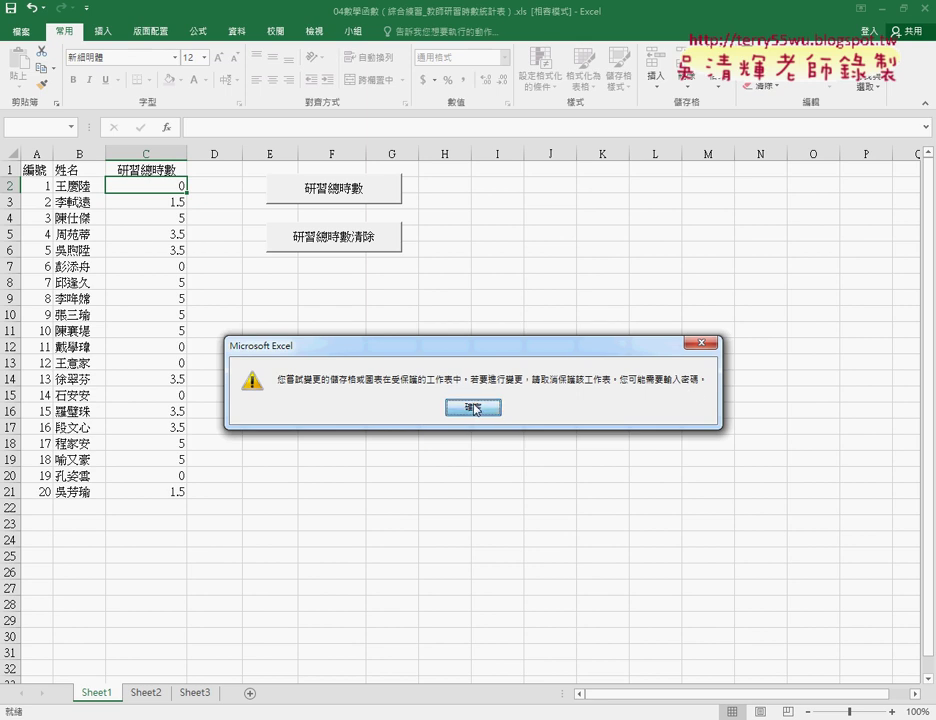
left_click_drag(461, 348, 441, 203)
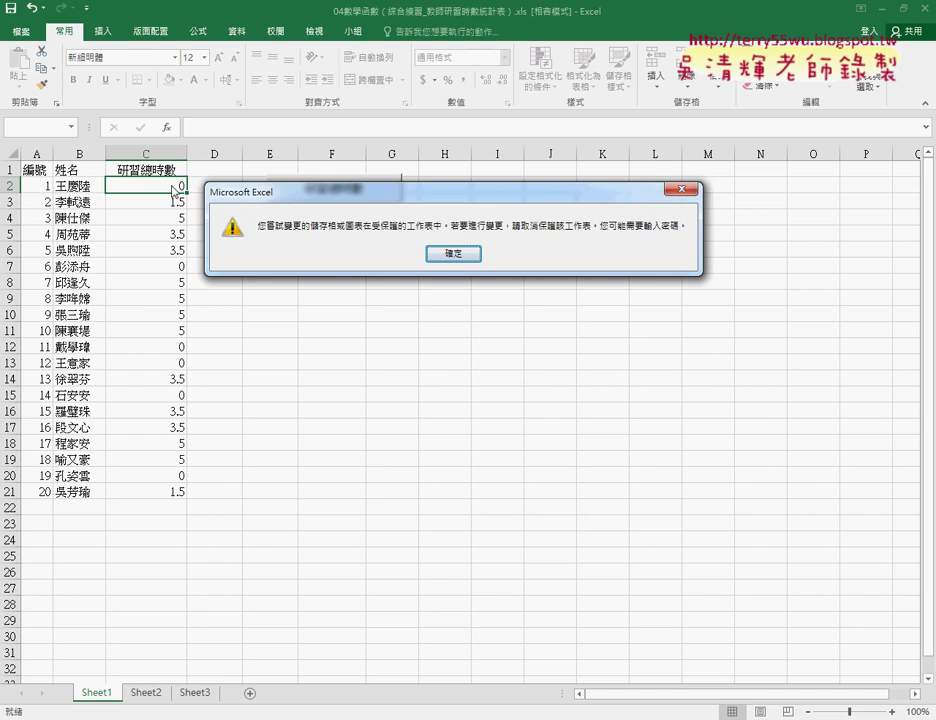
left_click(447, 253)
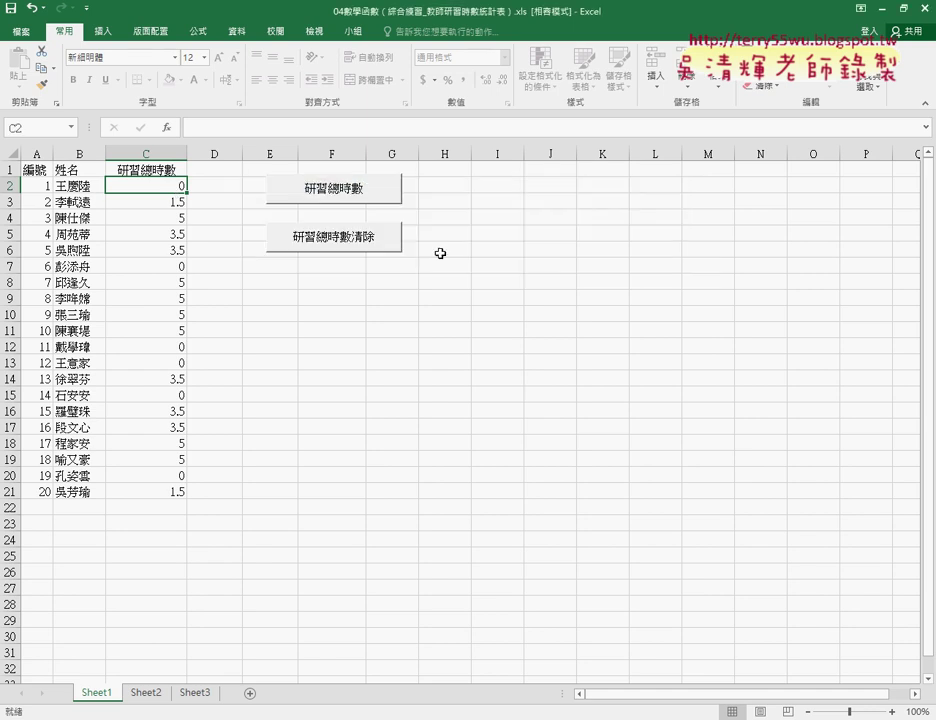
Unprotect Sheet1 via Review > Unprotect Sheet, re-entering the password after the wrong-password warning.
left_click(284, 40)
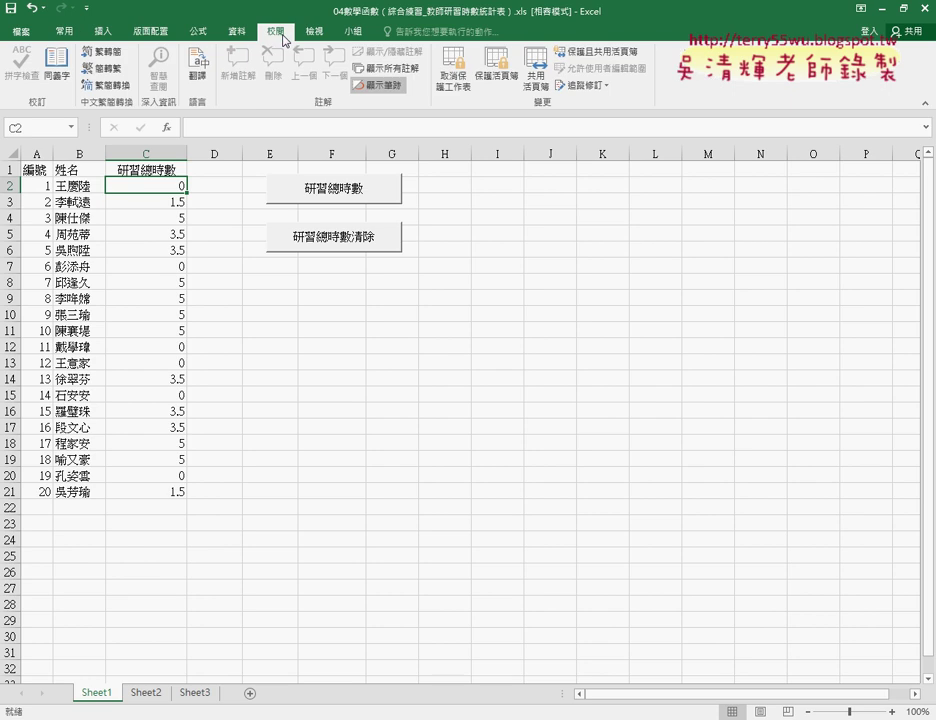
left_click(455, 86)
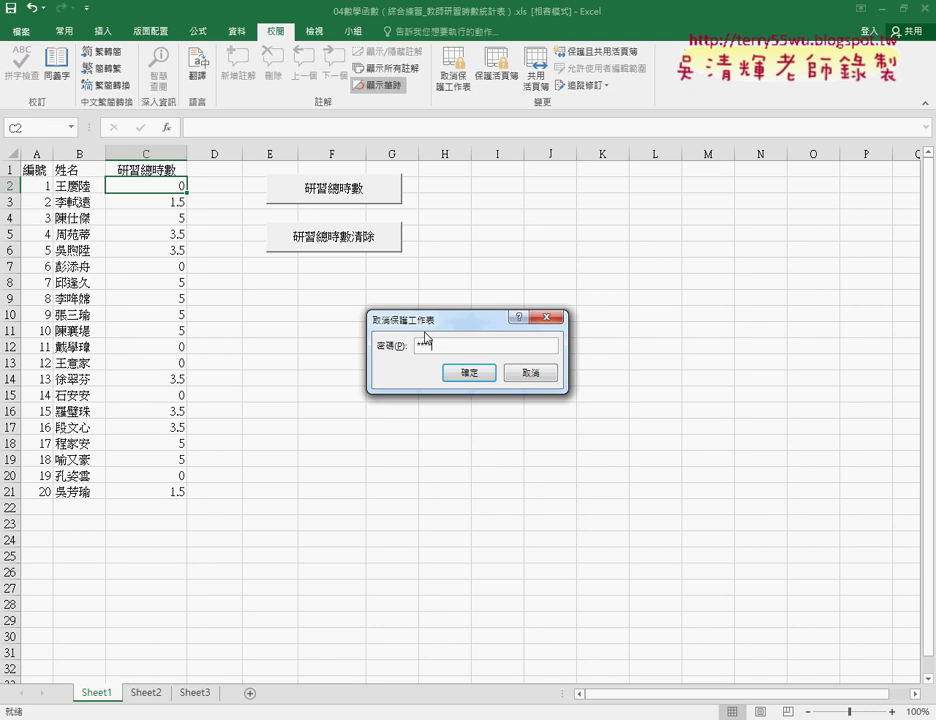
key("Return")
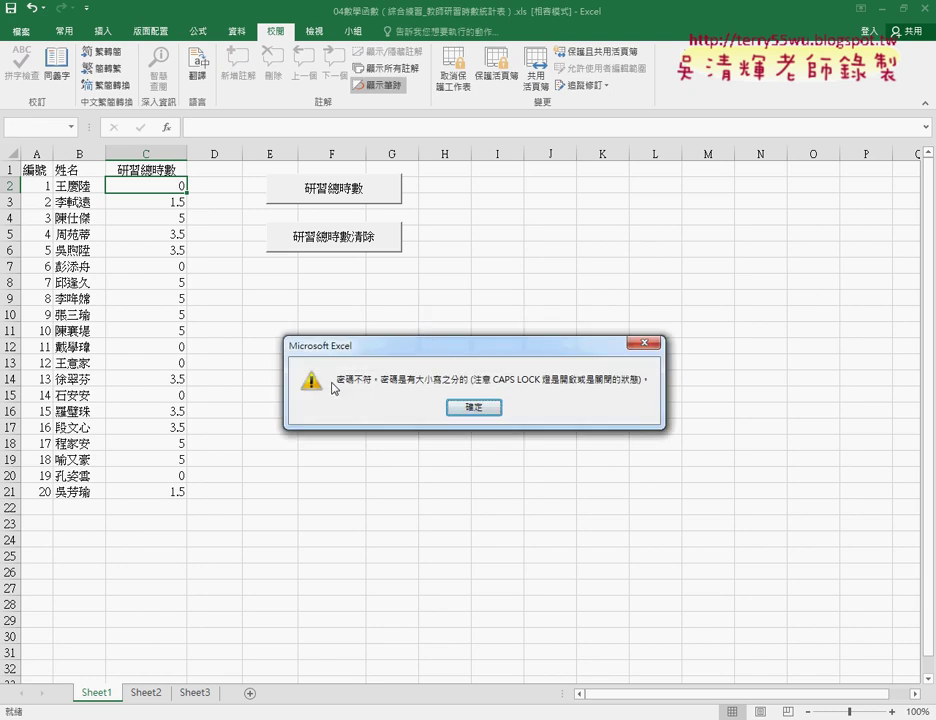
left_click(491, 409)
left_click(468, 84)
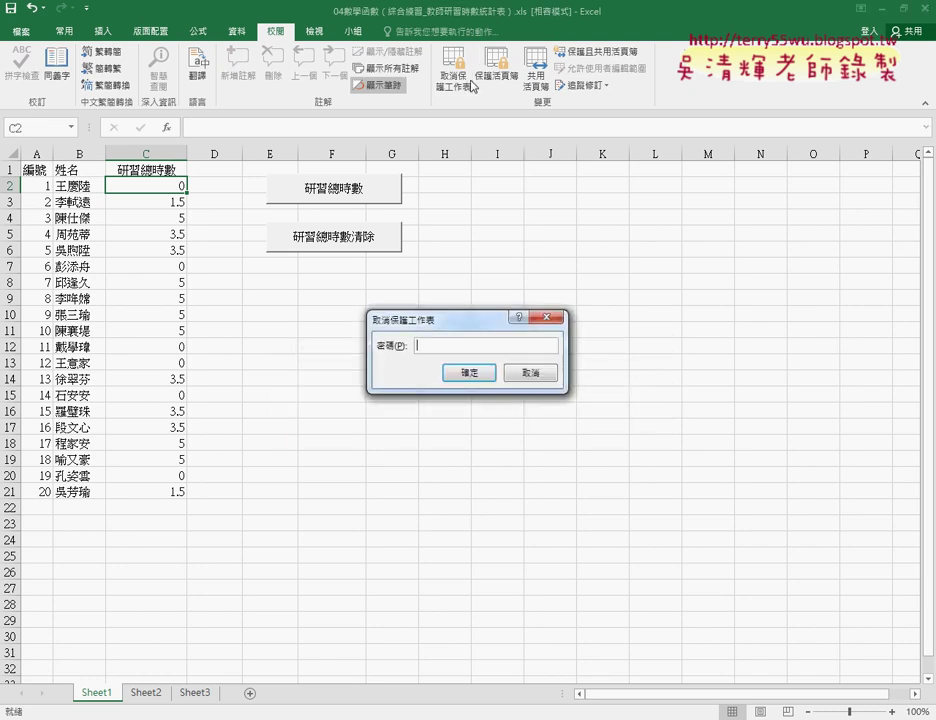
type("1")
key("Return")
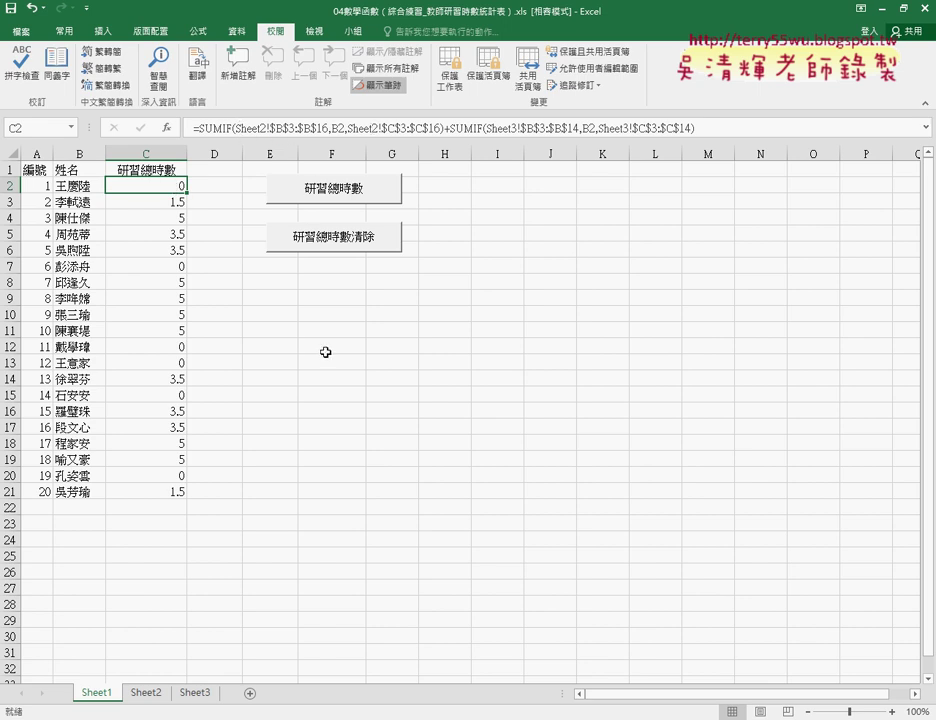
Open Function Arguments for C2's first SUMIF and set Range to Sheet2!B3:B16.
left_click(318, 128)
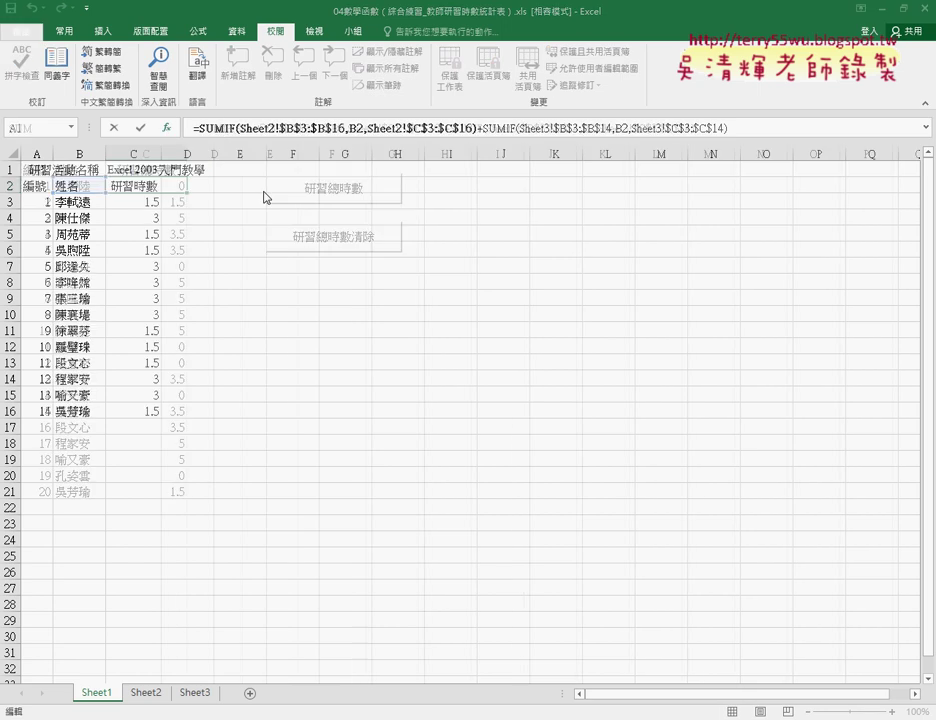
left_click_drag(403, 244, 403, 143)
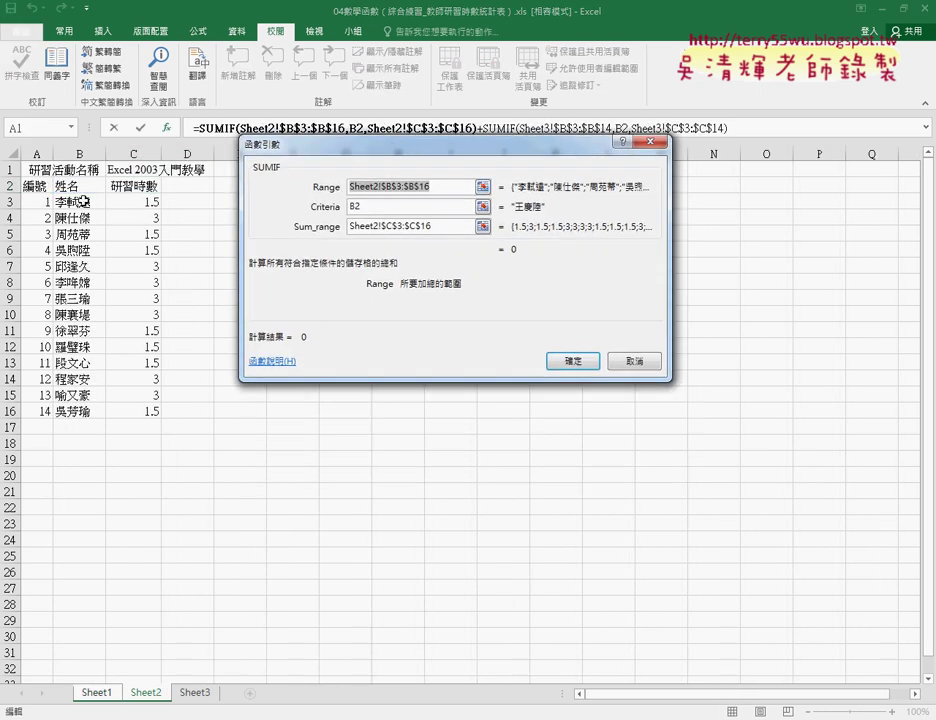
left_click(95, 692)
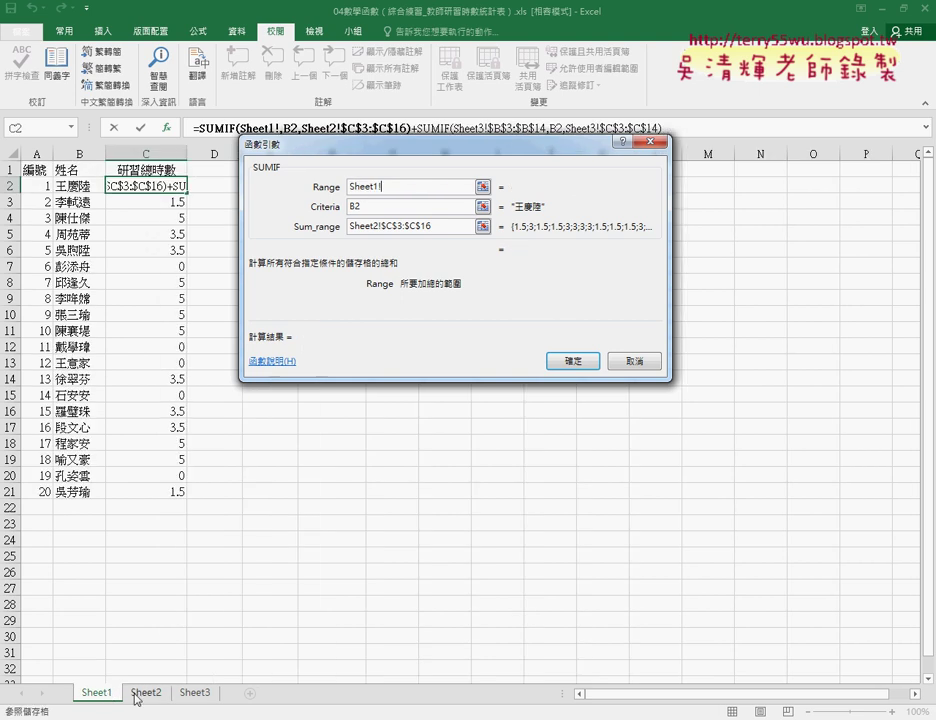
left_click(134, 694)
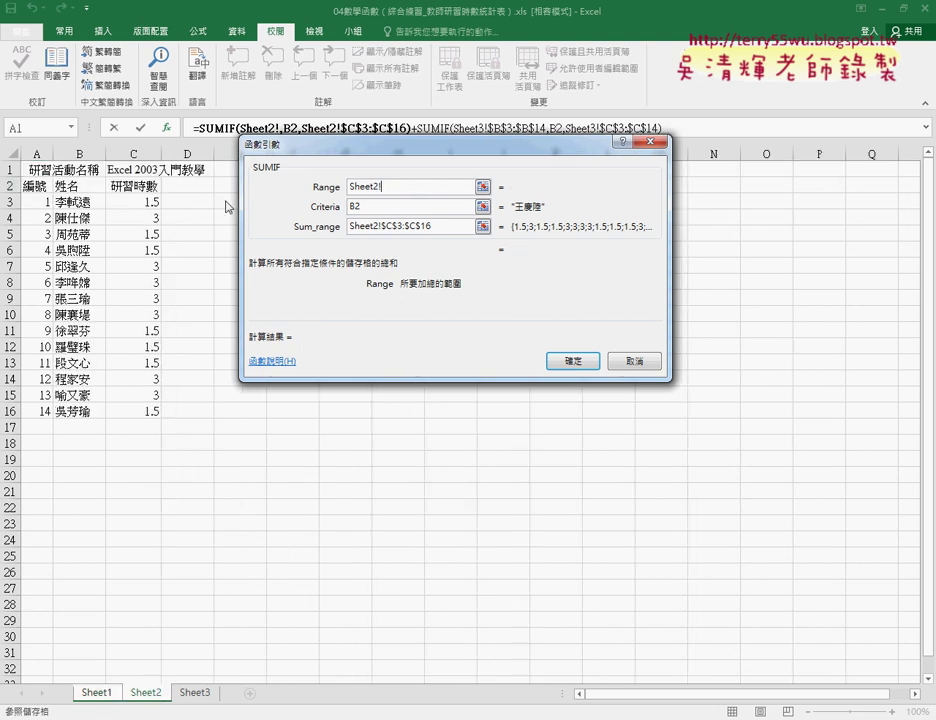
key("Tab")
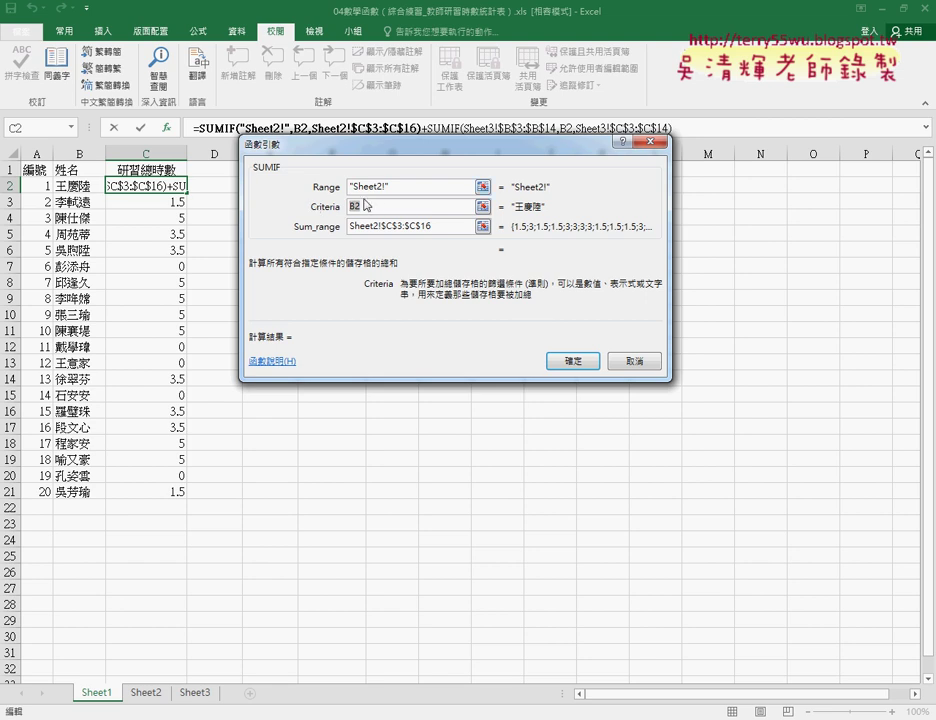
left_click(405, 186)
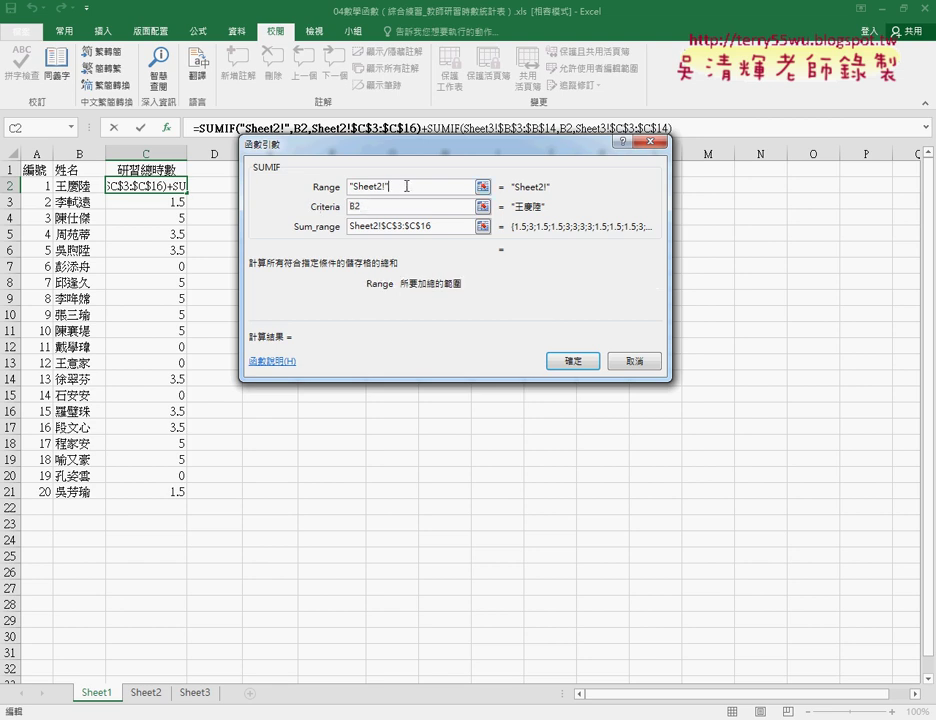
left_click(146, 692)
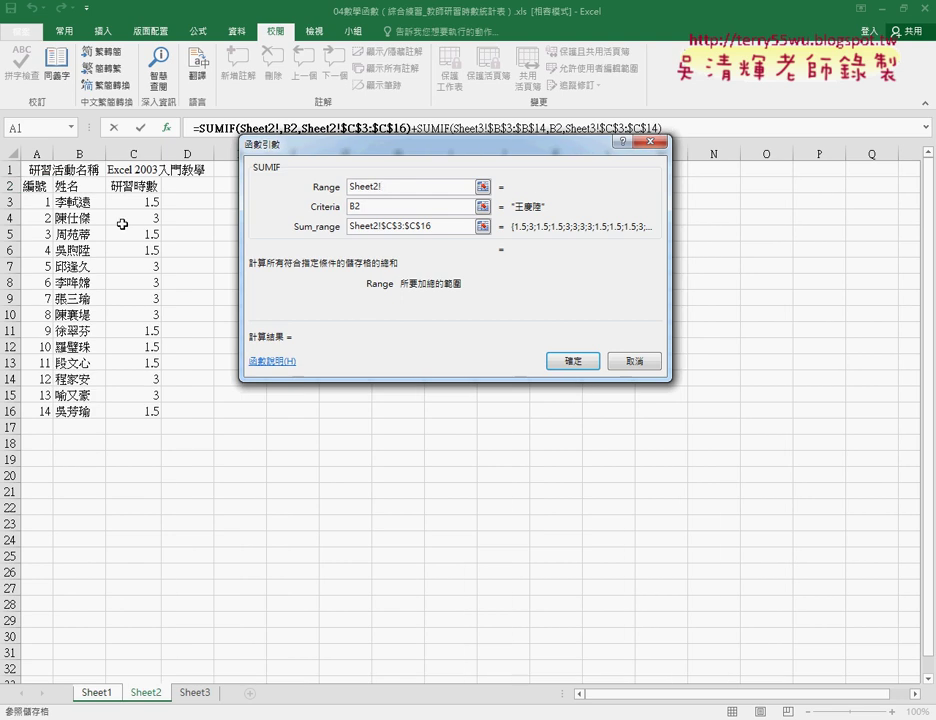
left_click_drag(78, 201, 90, 411)
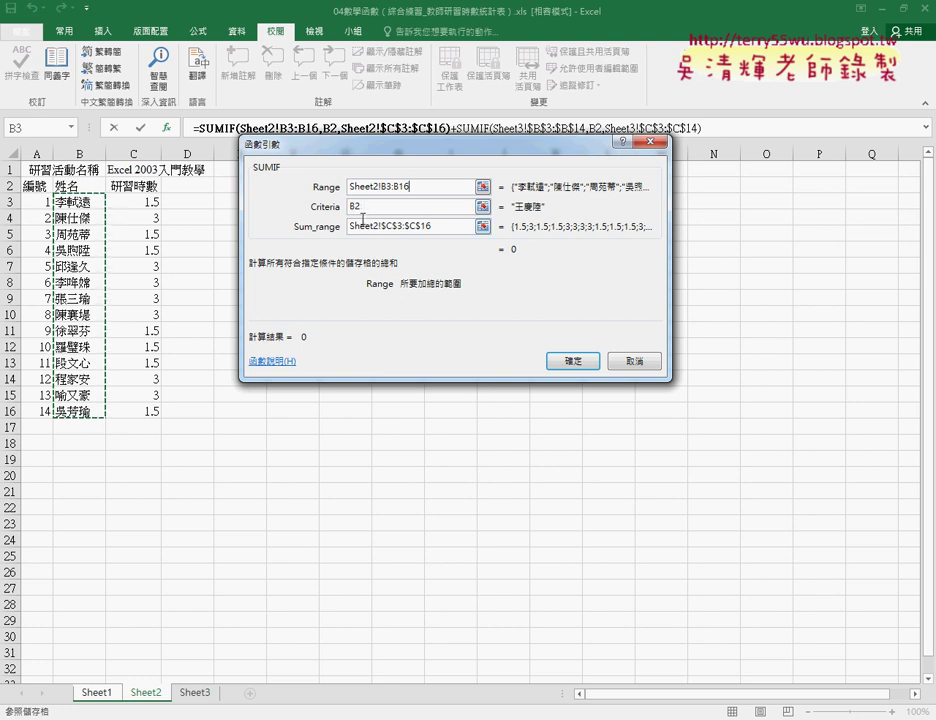
Set Sum_range to Sheet2!C3:C16 and annotate how criteria B2 relates to Range.
left_click(465, 227)
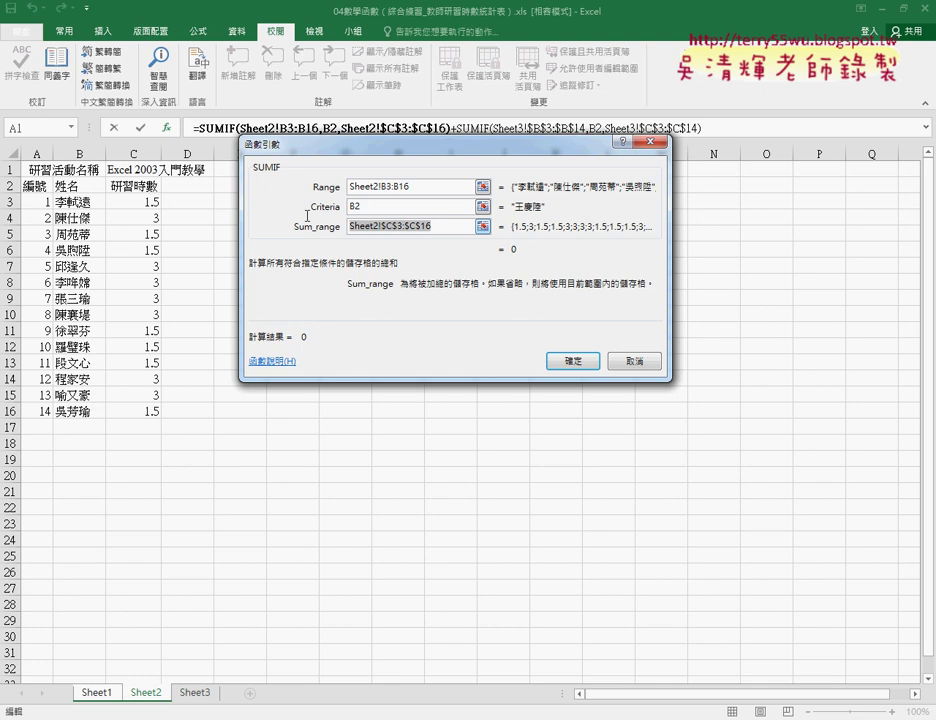
left_click_drag(133, 202, 128, 411)
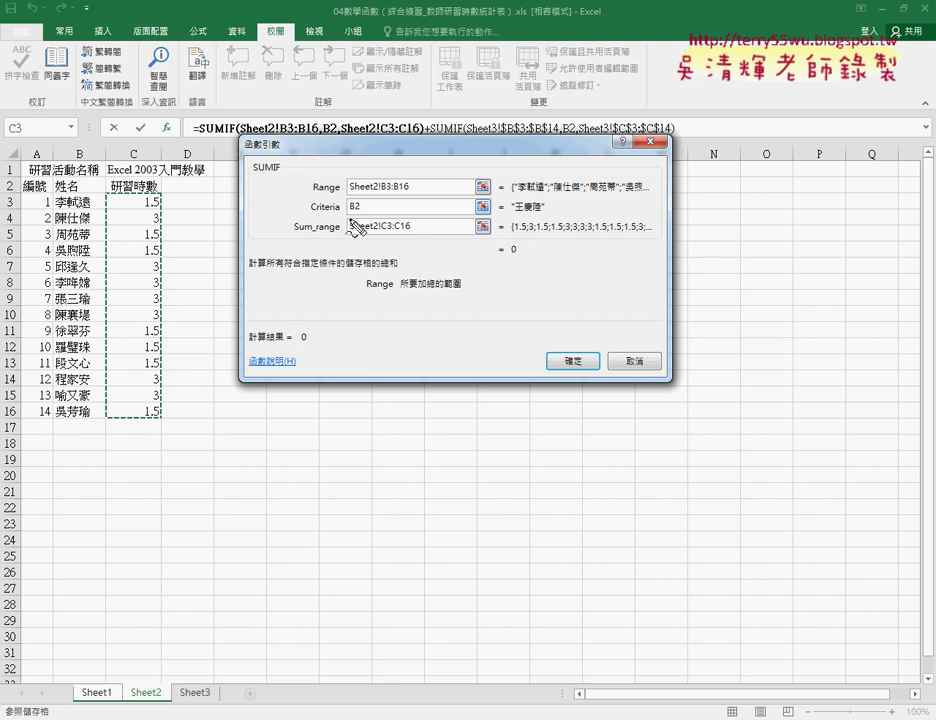
mouse_move(348, 213)
left_mouse_down()
mouse_move(360, 212)
mouse_move(340, 213)
left_mouse_up()
mouse_move(298, 210)
left_mouse_down()
mouse_move(304, 186)
mouse_move(299, 202)
mouse_move(410, 195)
mouse_move(418, 228)
left_mouse_up()
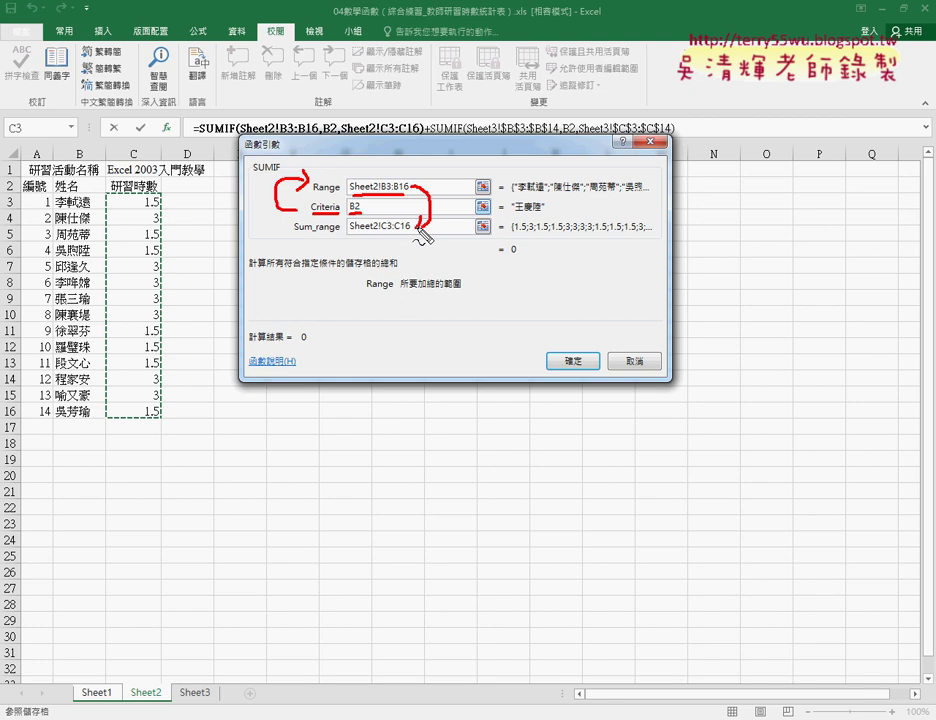
Annotate the Range, Criteria B2 and Sum_range links in the first SUMIF, which evaluates to 0.
left_click_drag(352, 237, 400, 236)
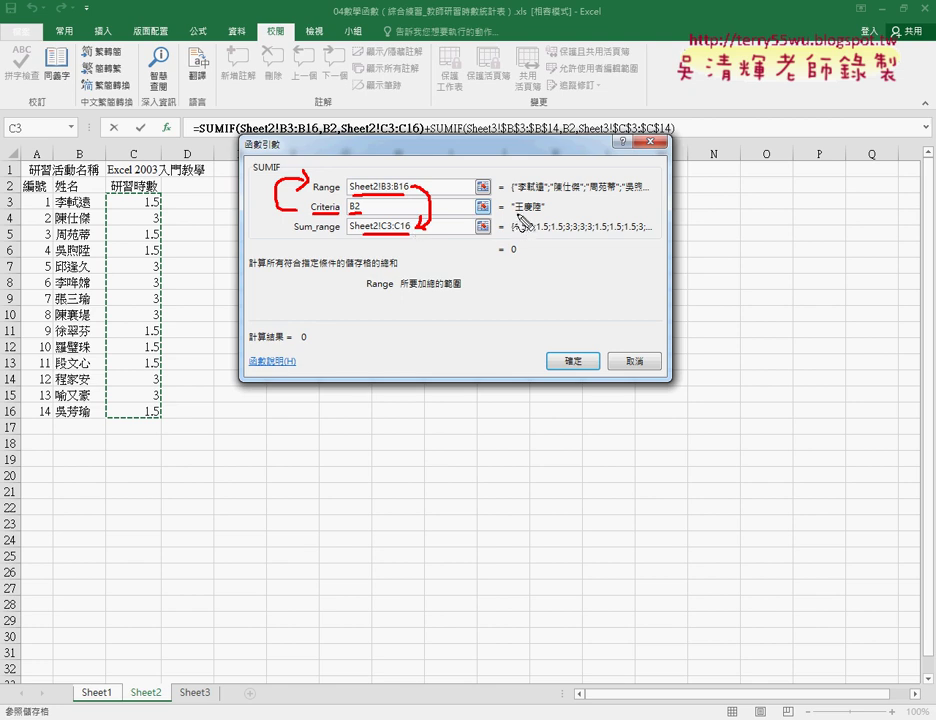
left_click_drag(516, 212, 550, 211)
left_click_drag(389, 209, 411, 206)
mouse_move(494, 124)
left_mouse_down()
mouse_move(494, 164)
mouse_move(598, 166)
left_mouse_up()
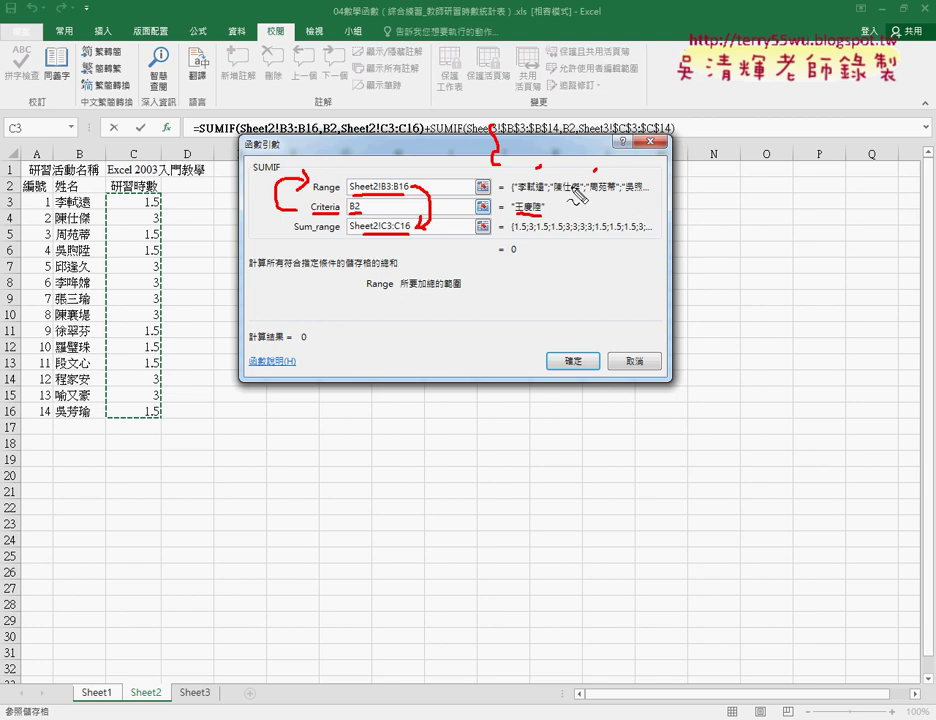
left_click_drag(594, 197, 608, 196)
left_click_drag(513, 237, 556, 237)
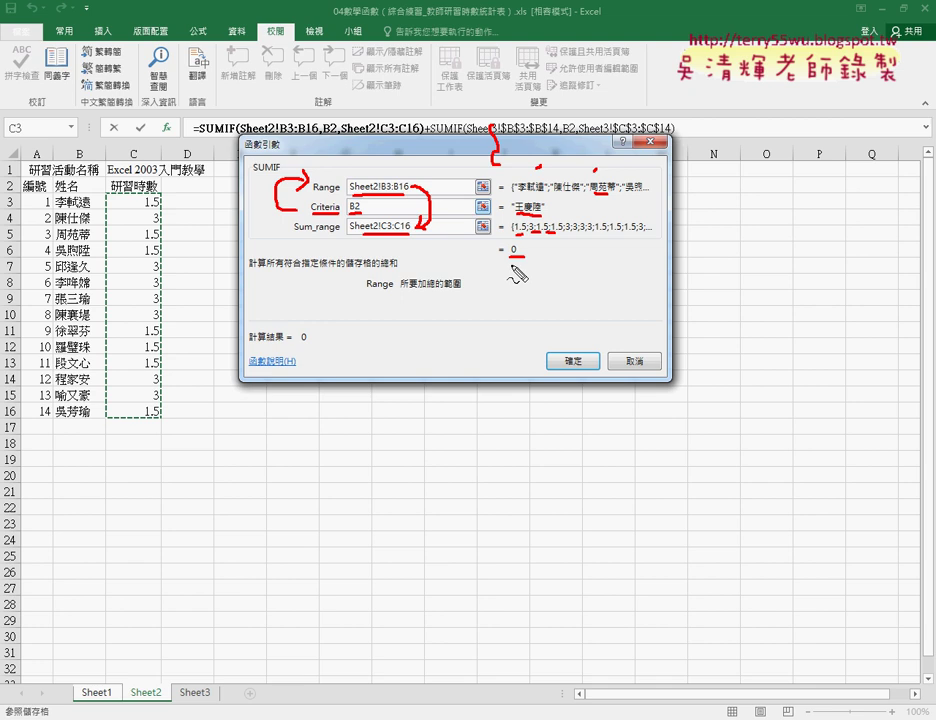
left_click_drag(505, 257, 522, 256)
key("Escape")
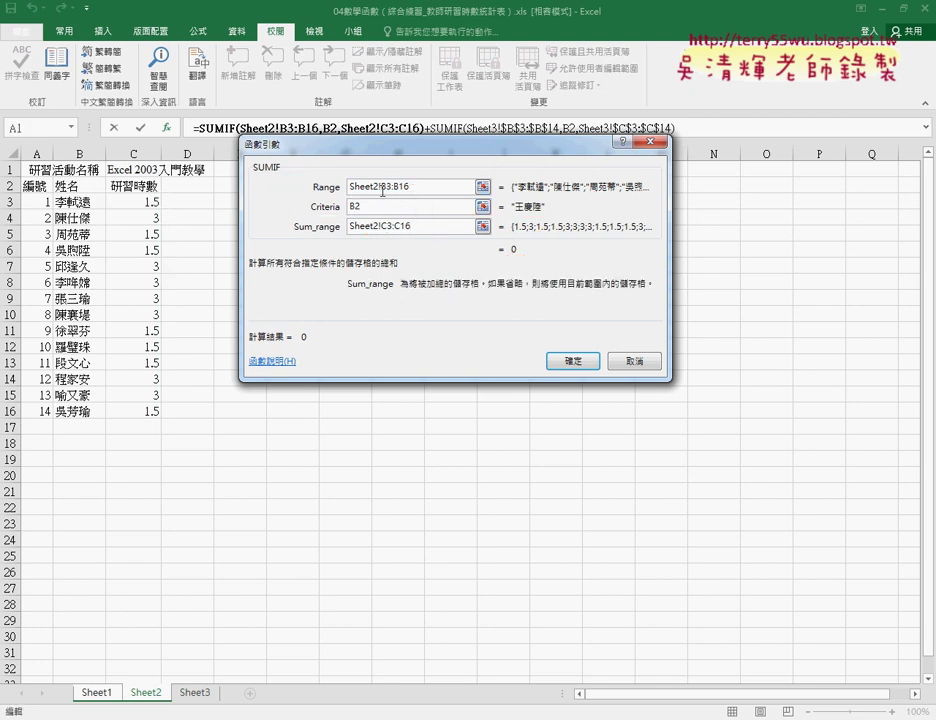
Row-lock the first SUMIF to Sheet2!B$3:B$16 and Sheet2!C$3:C$16, then confirm with 確定.
double_click(388, 187)
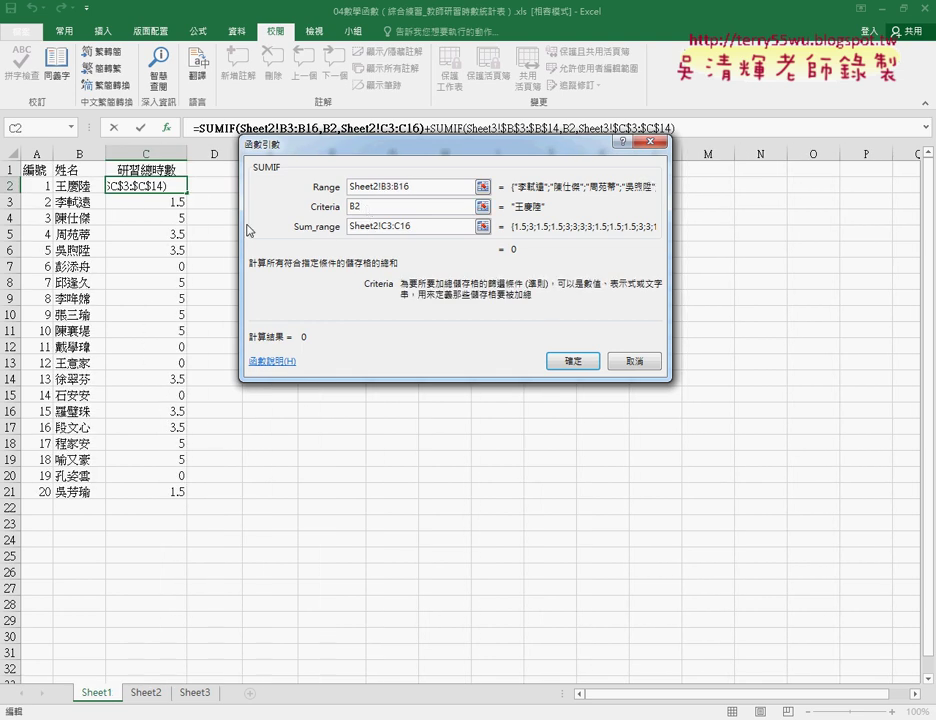
left_click(384, 190)
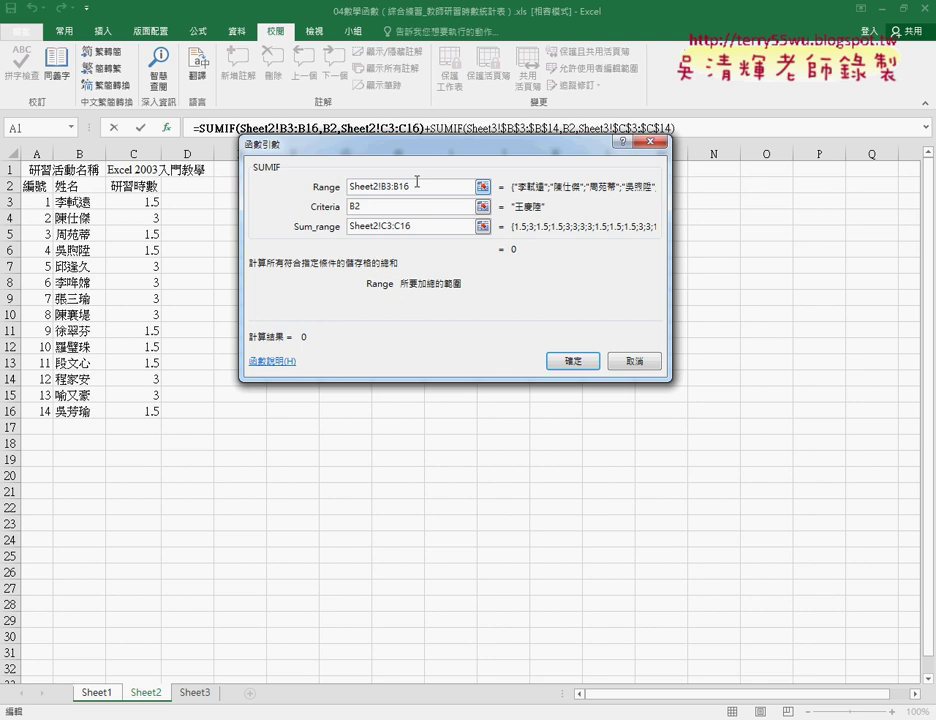
type("$")
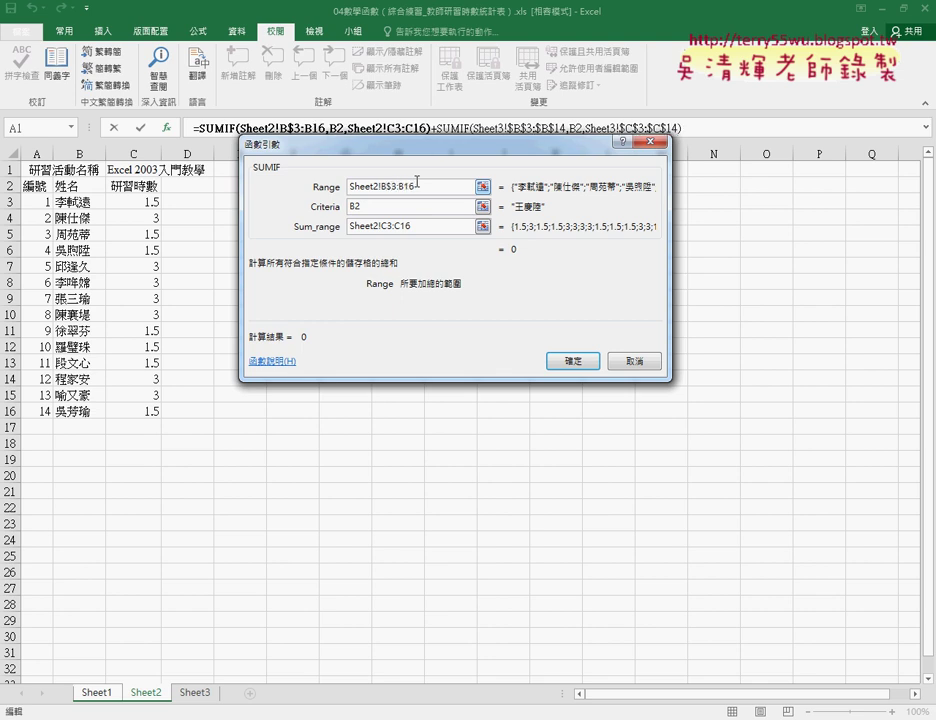
left_click(407, 182)
type("$")
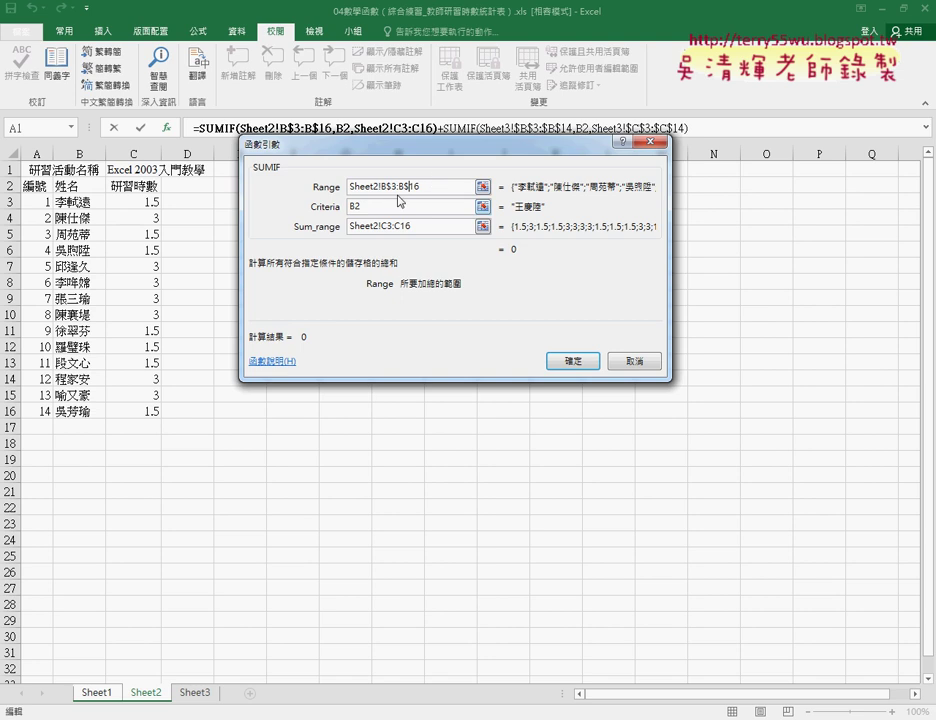
left_click(388, 227)
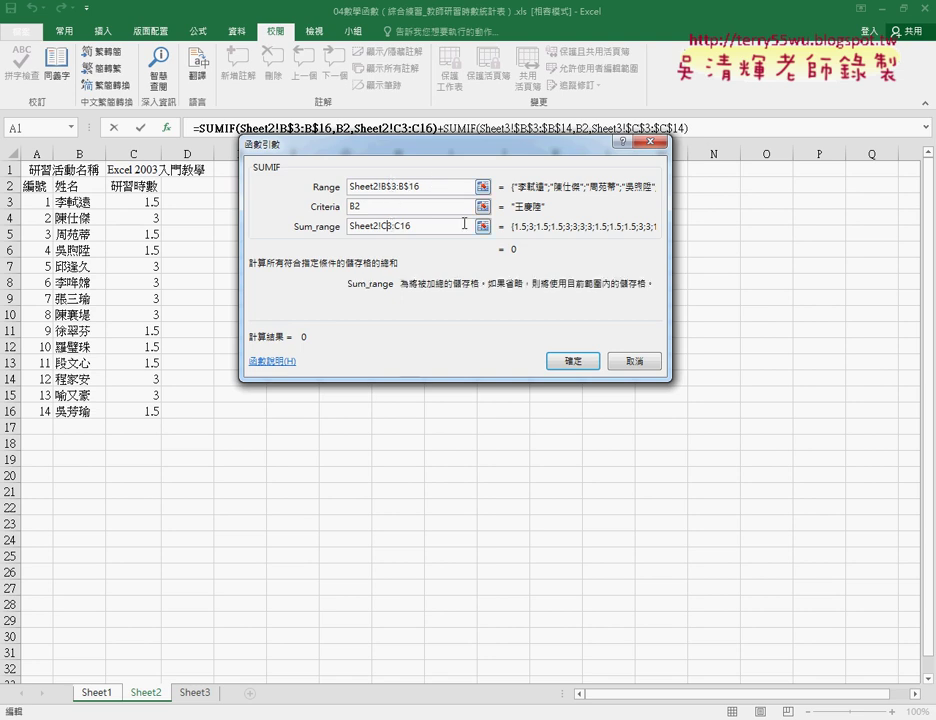
type("$")
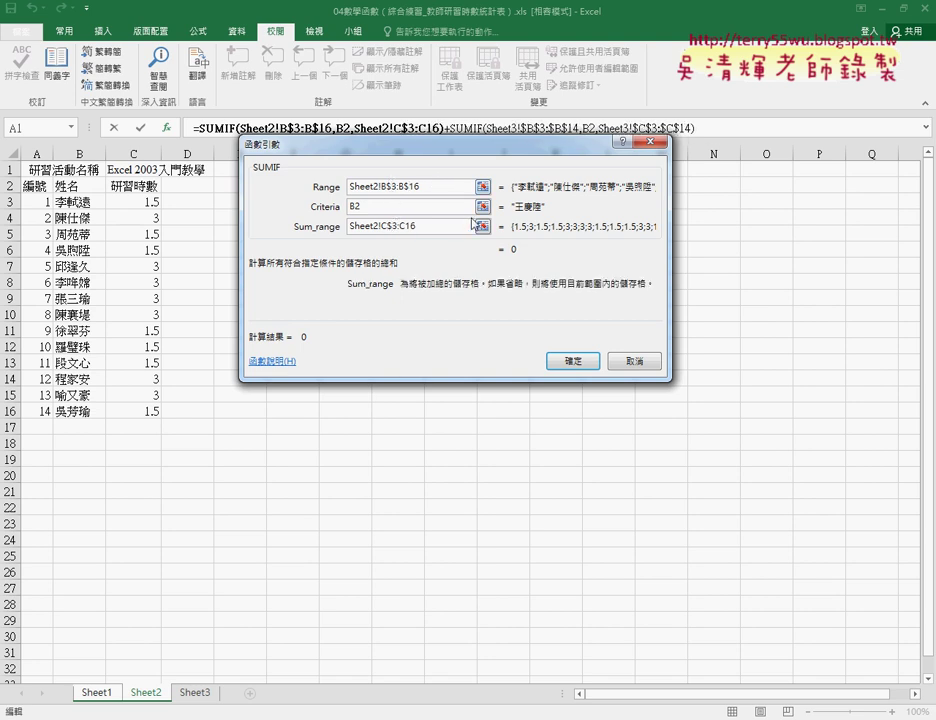
left_click(408, 229)
type("$")
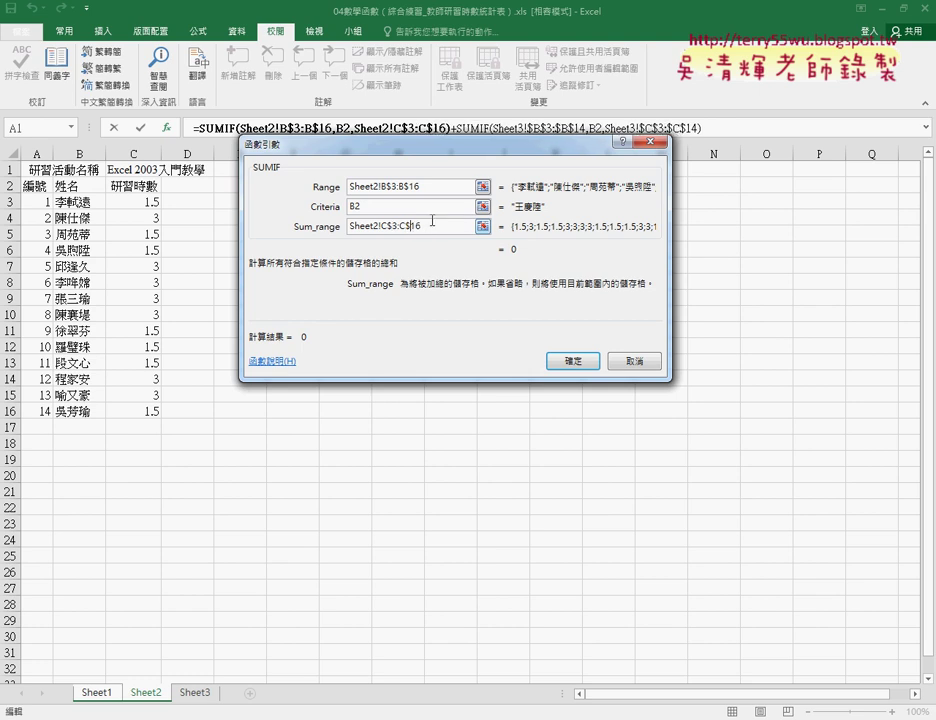
left_click(572, 360)
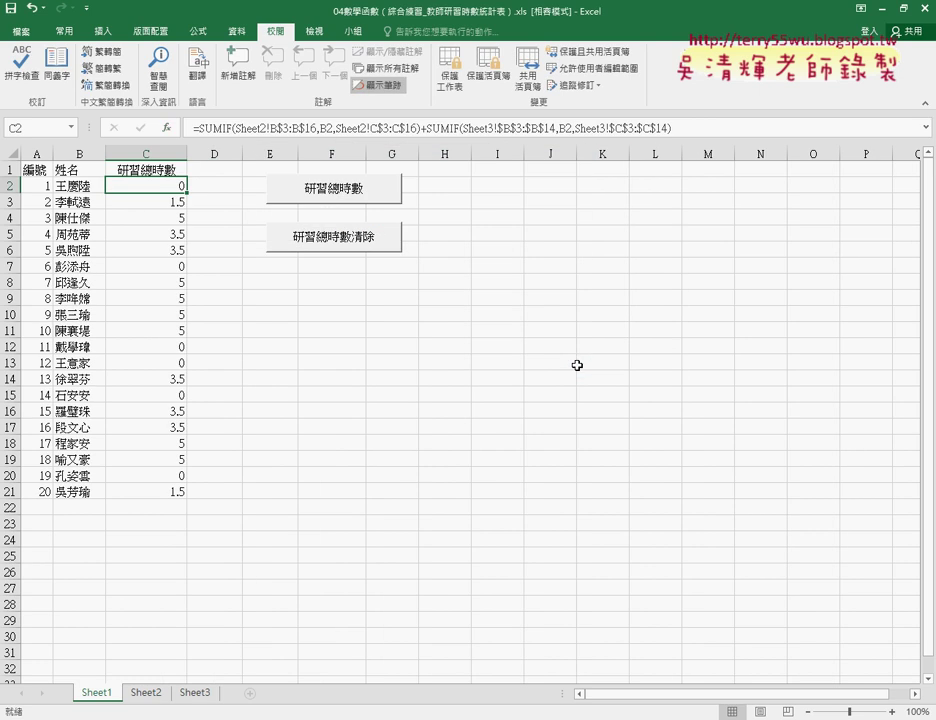
Fill C2's formula down to C21 and highlight its two SUMIF terms in the formula bar.
left_click_drag(186, 192, 191, 495)
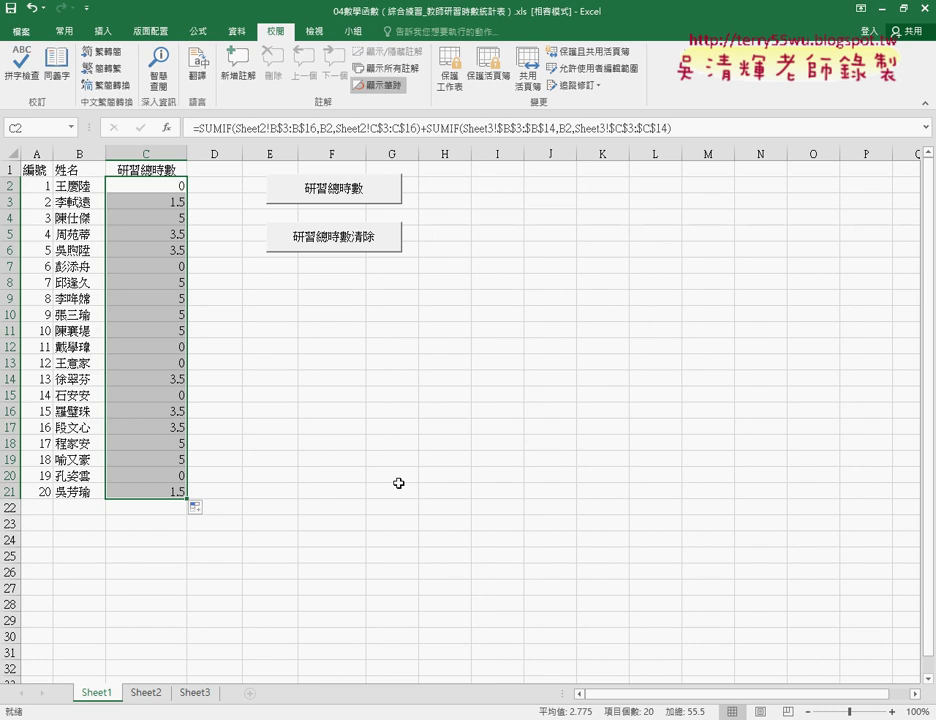
left_click(173, 185)
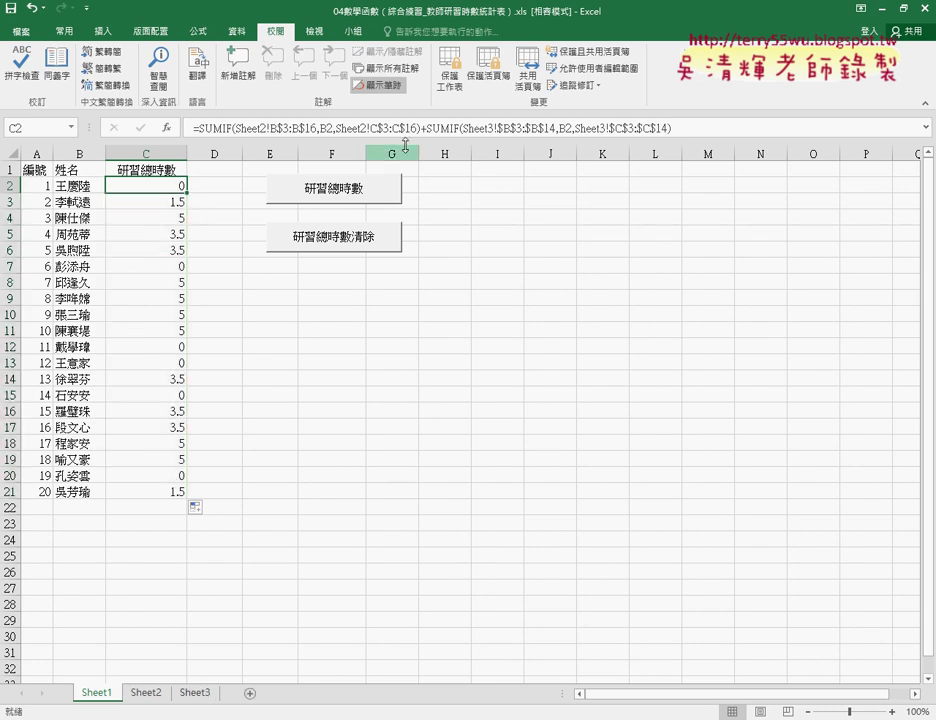
left_click_drag(420, 128, 199, 128)
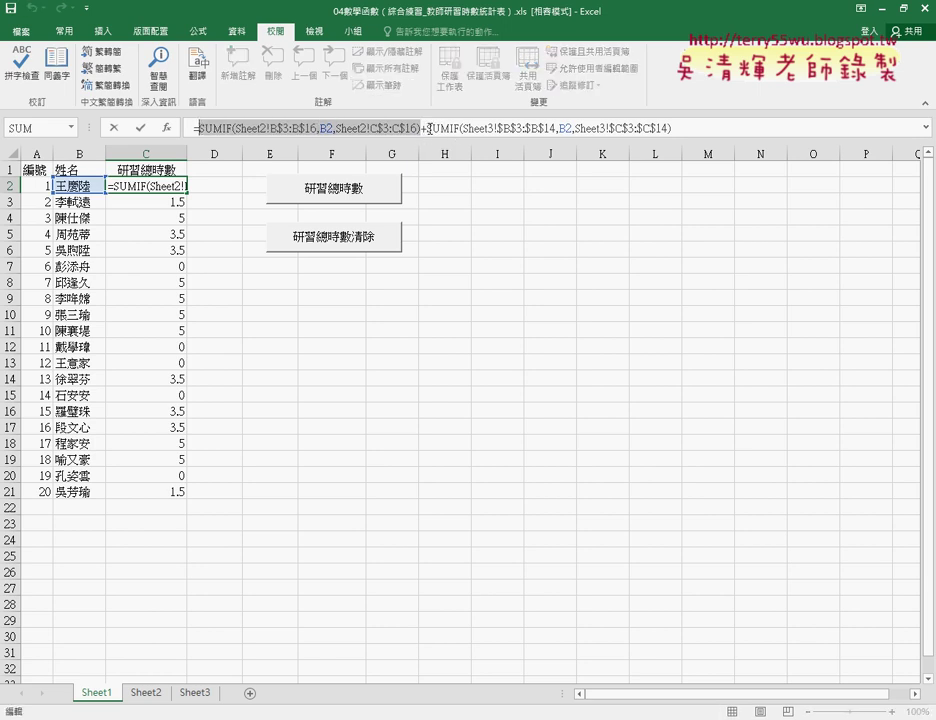
left_click_drag(426, 128, 710, 128)
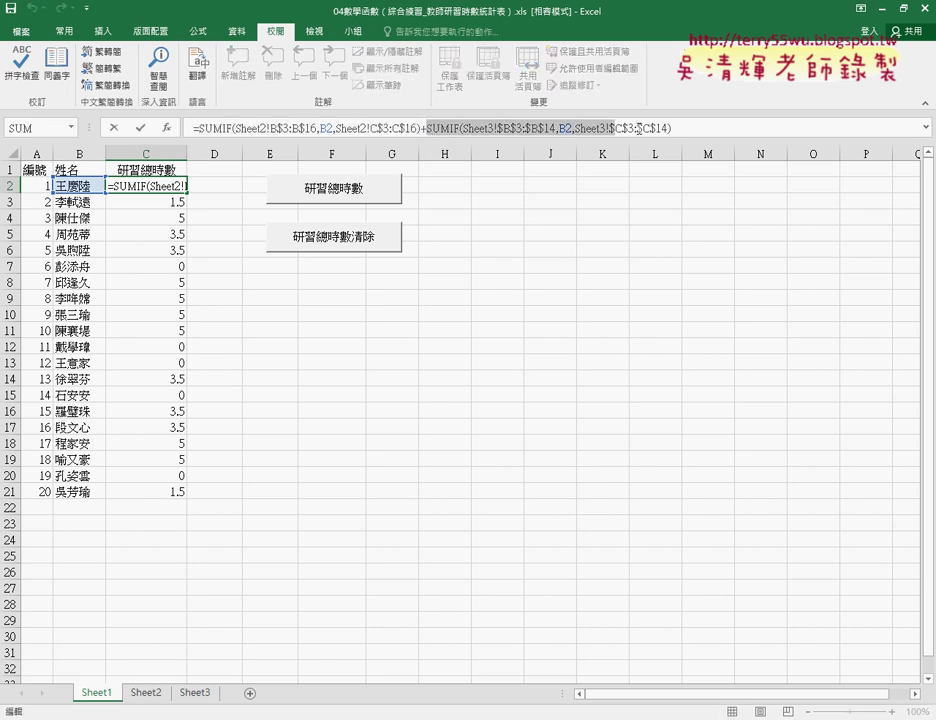
left_click(452, 128)
Confirm the Sheet3 SUMIF unchanged with absolute ranges Sheet3!$B$3:$B$14 and Sheet3!$C$3:$C$14.
left_click(167, 128)
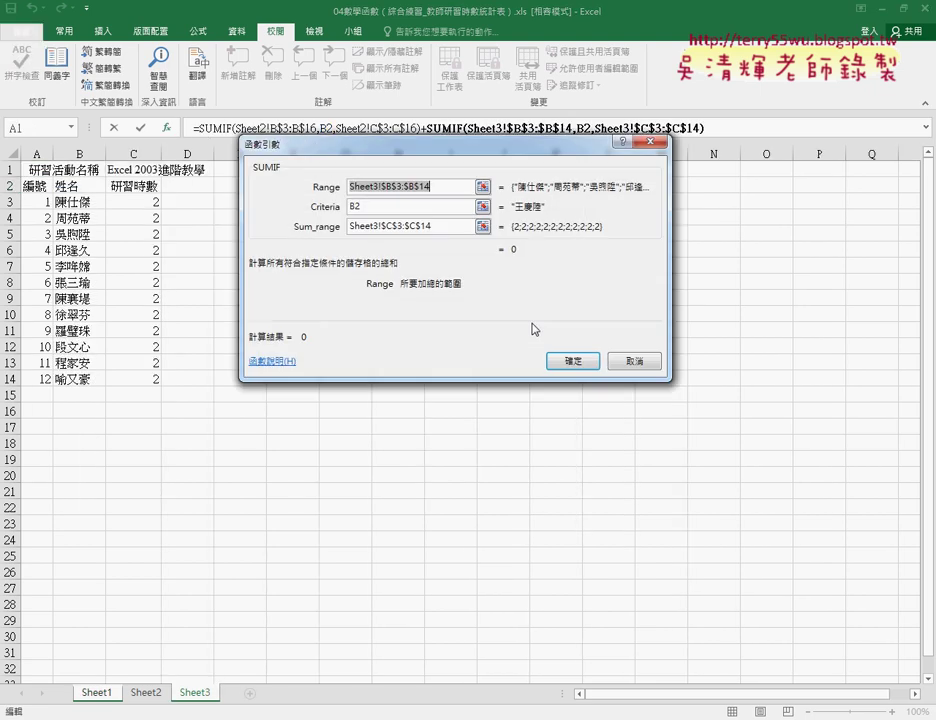
left_click_drag(507, 193, 509, 195)
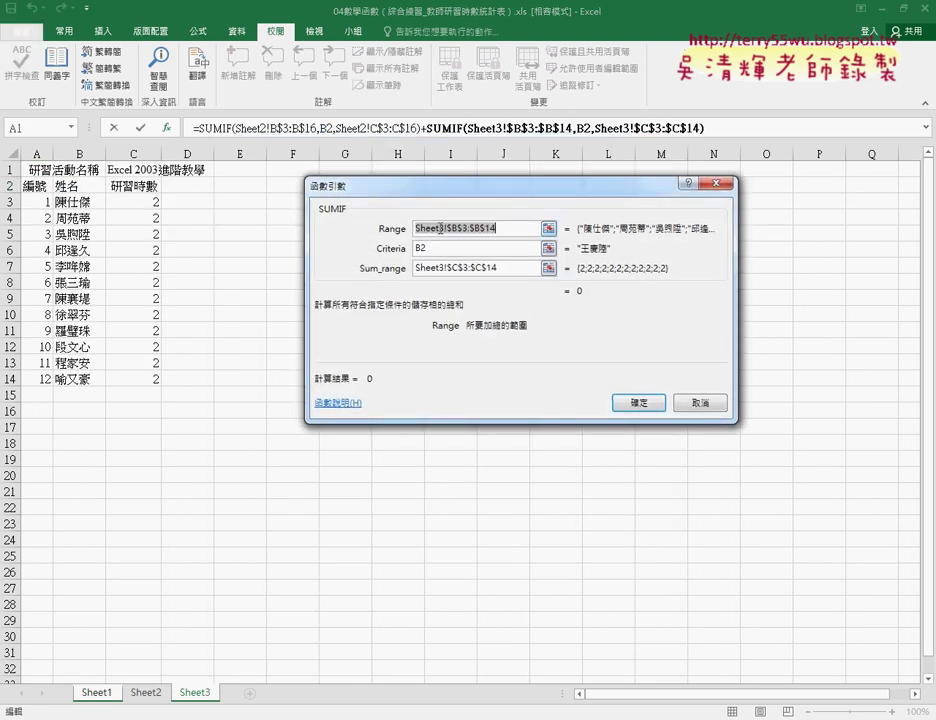
left_click(441, 228)
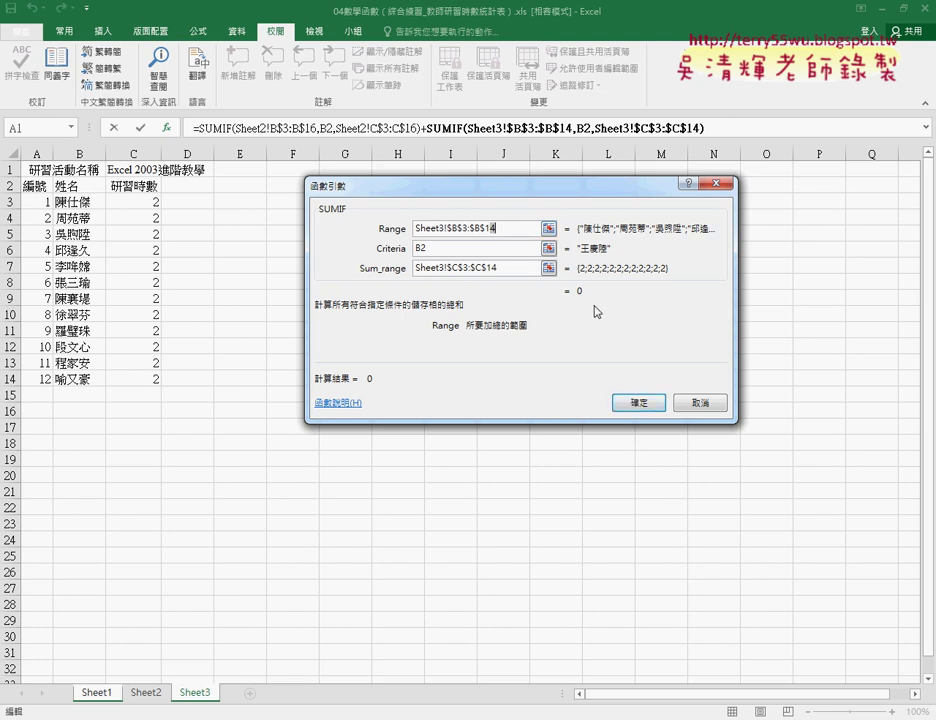
left_click(643, 404)
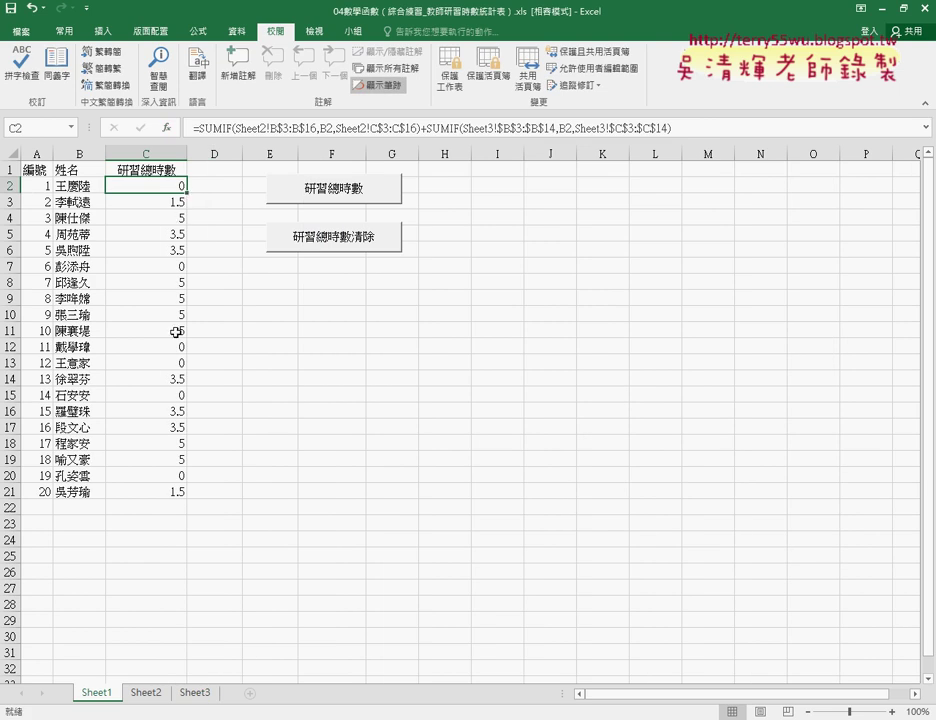
left_click_drag(186, 192, 188, 494)
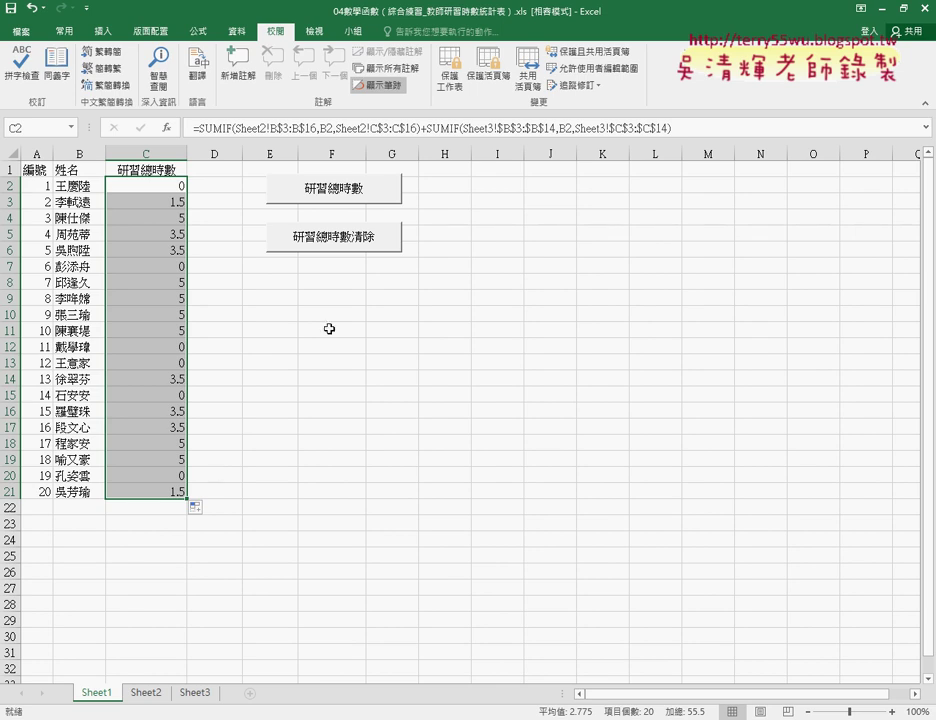
Run the clear and total-hours buttons, then dismiss the run-time error 1004 on the protected sheet.
left_click(340, 237)
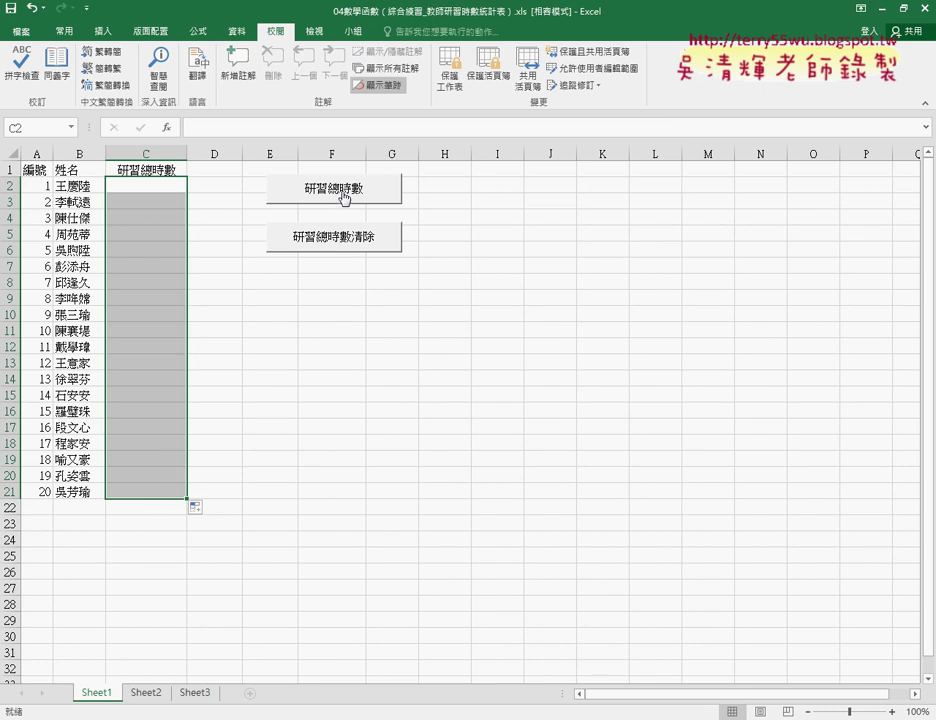
left_click(345, 198)
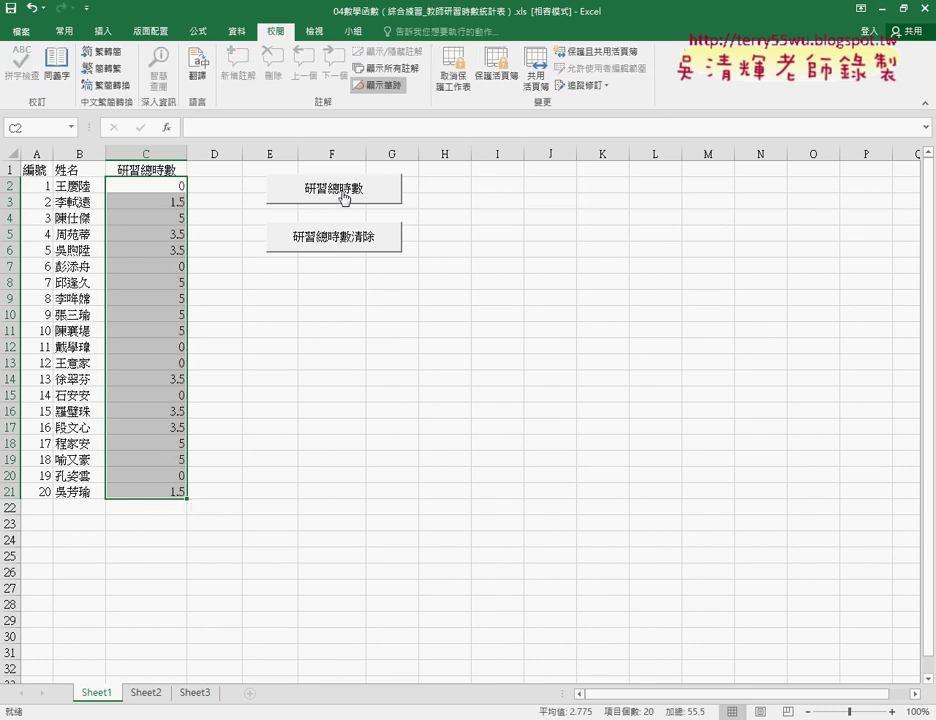
left_click(180, 201)
left_click(313, 237)
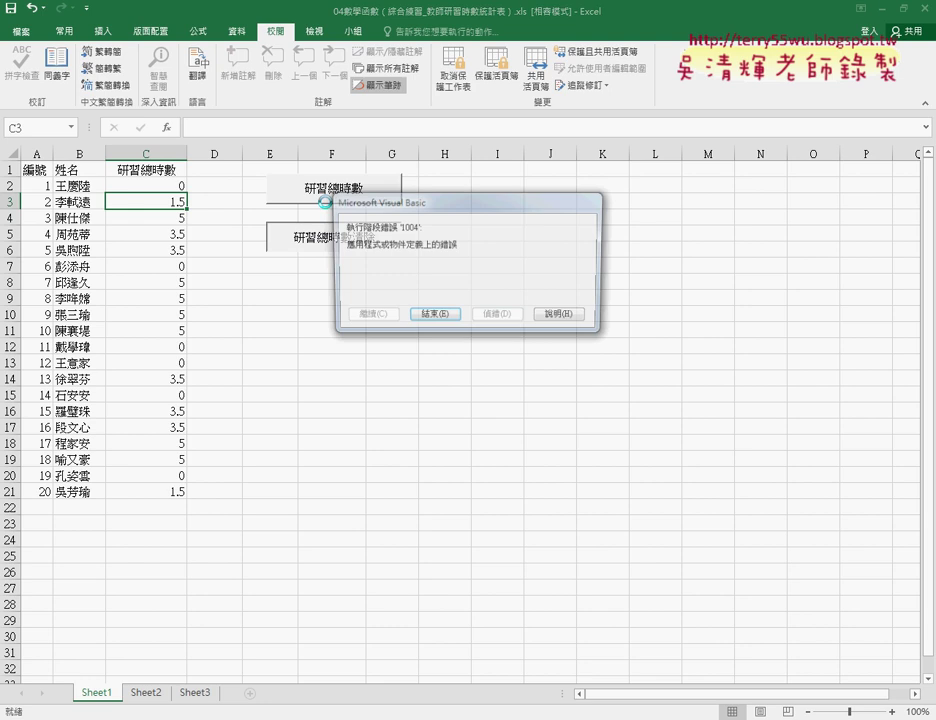
left_click(437, 317)
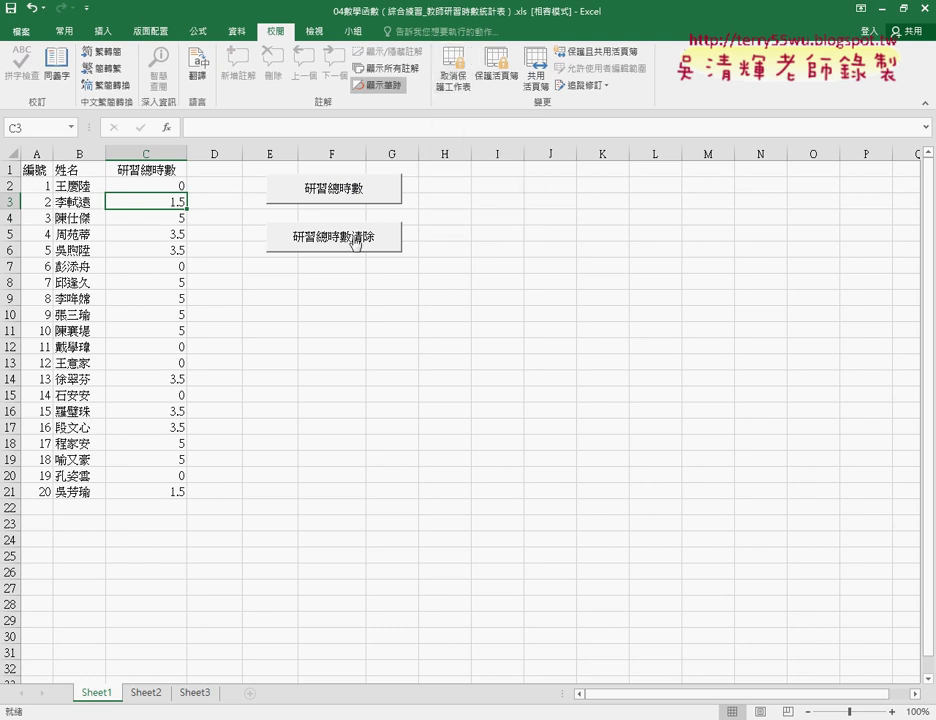
Unprotect the worksheet without a password and open the clear button's assigned macro for editing.
left_click(460, 87)
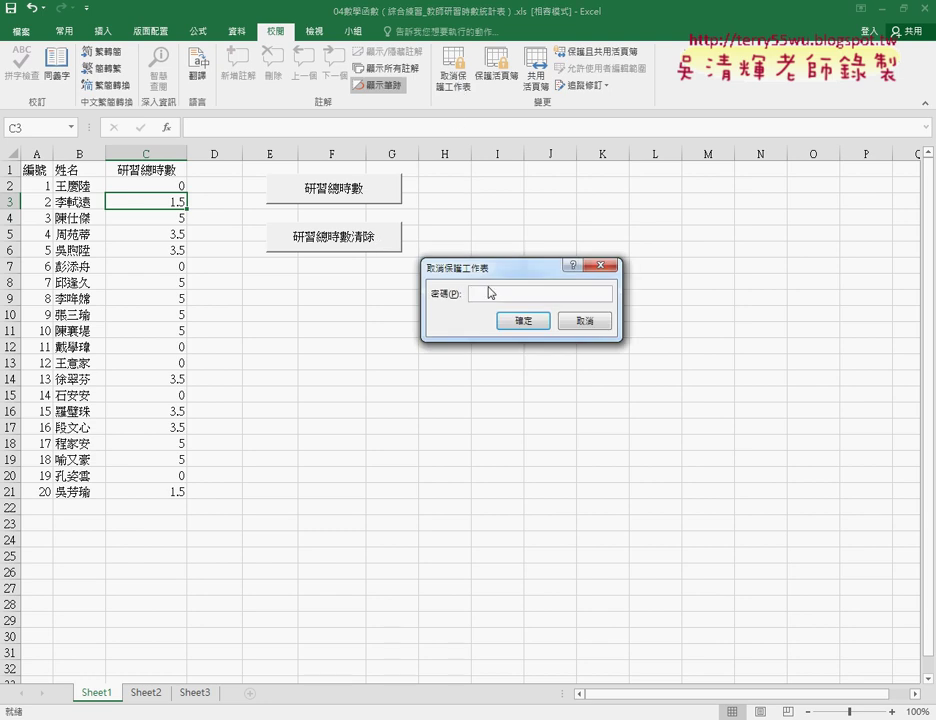
key("Return")
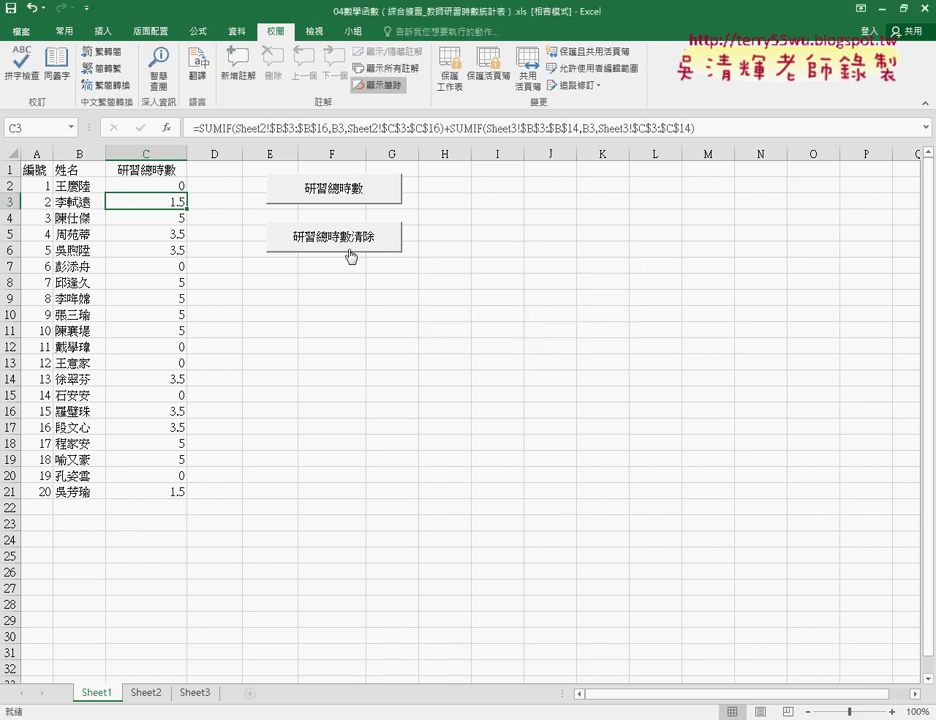
right_click(351, 256)
left_click(409, 363)
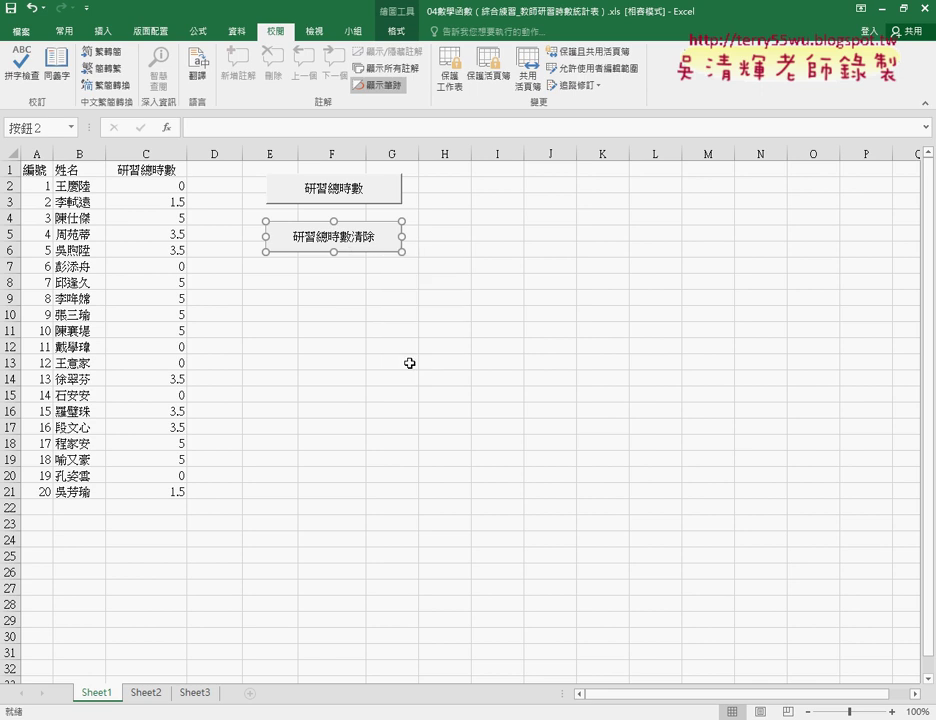
left_click(548, 256)
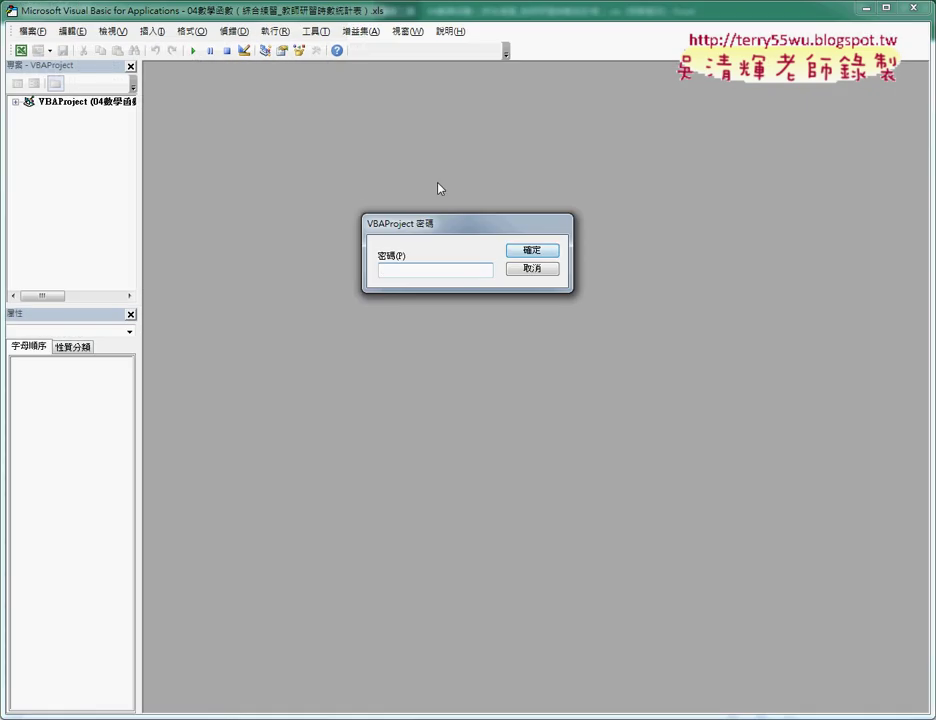
left_click(468, 271)
key("Return")
double_click(429, 108)
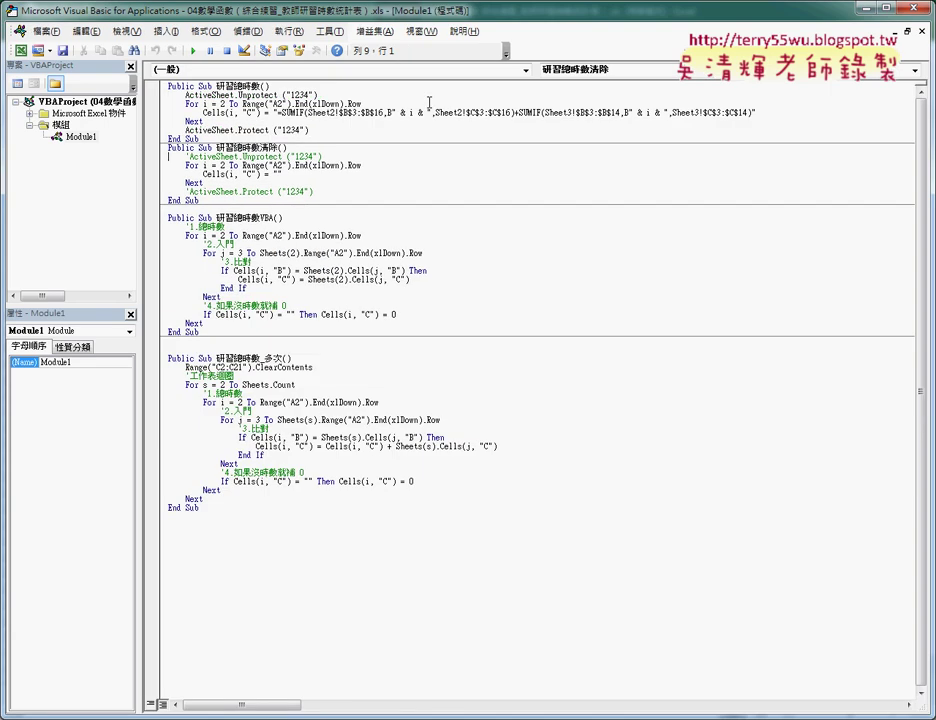
left_click_drag(248, 10, 662, 44)
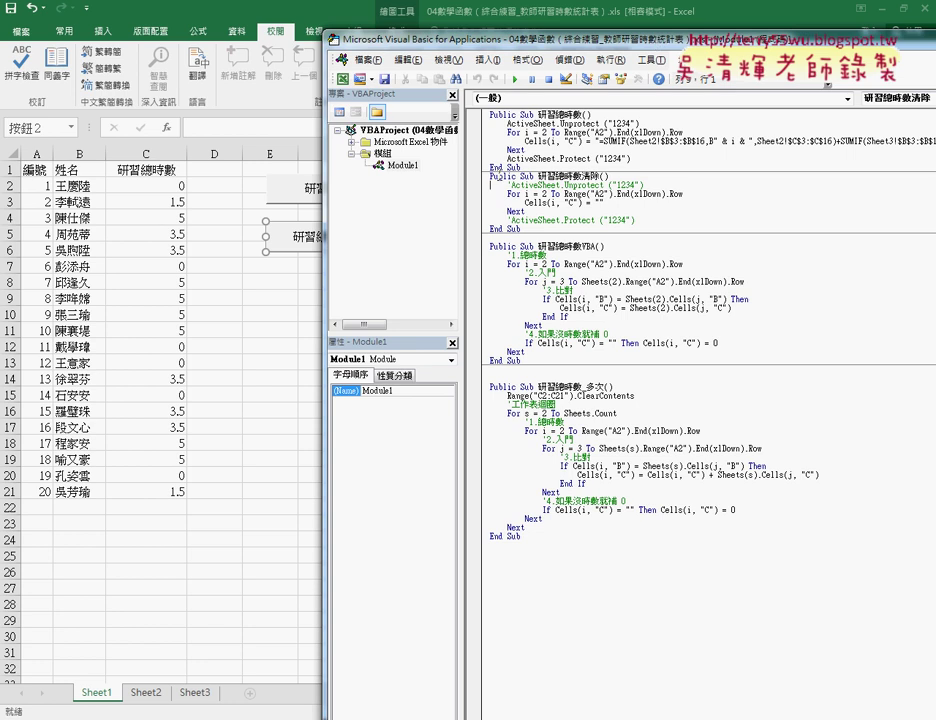
Delete the apostrophe before ActiveSheet.Unprotect and bring up the editor's Tools > Options.
left_click_drag(507, 185, 514, 185)
key("Delete")
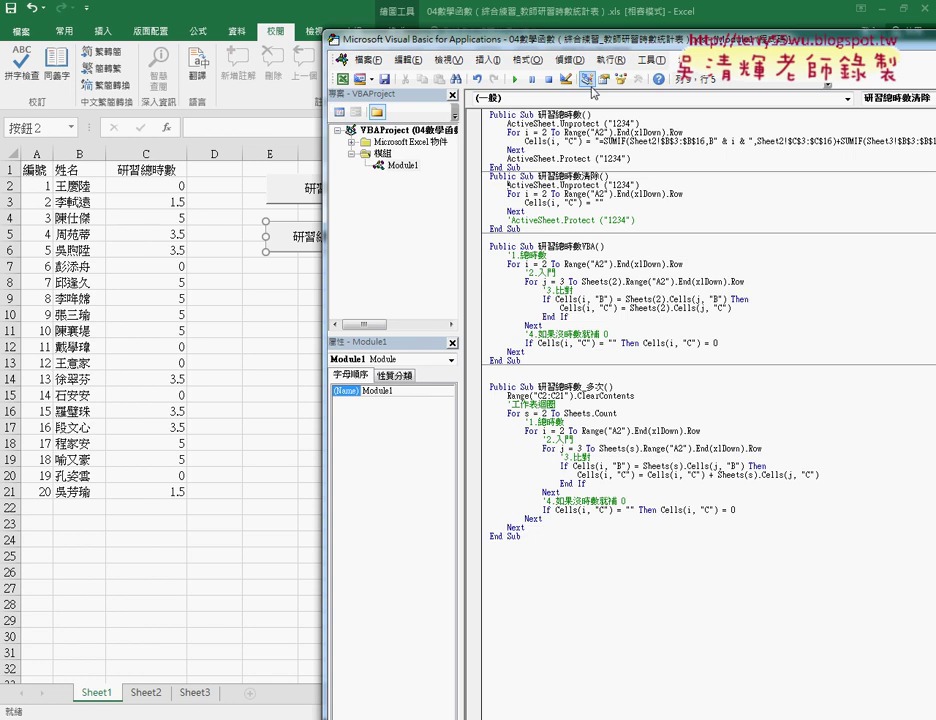
left_click(651, 60)
left_click(675, 130)
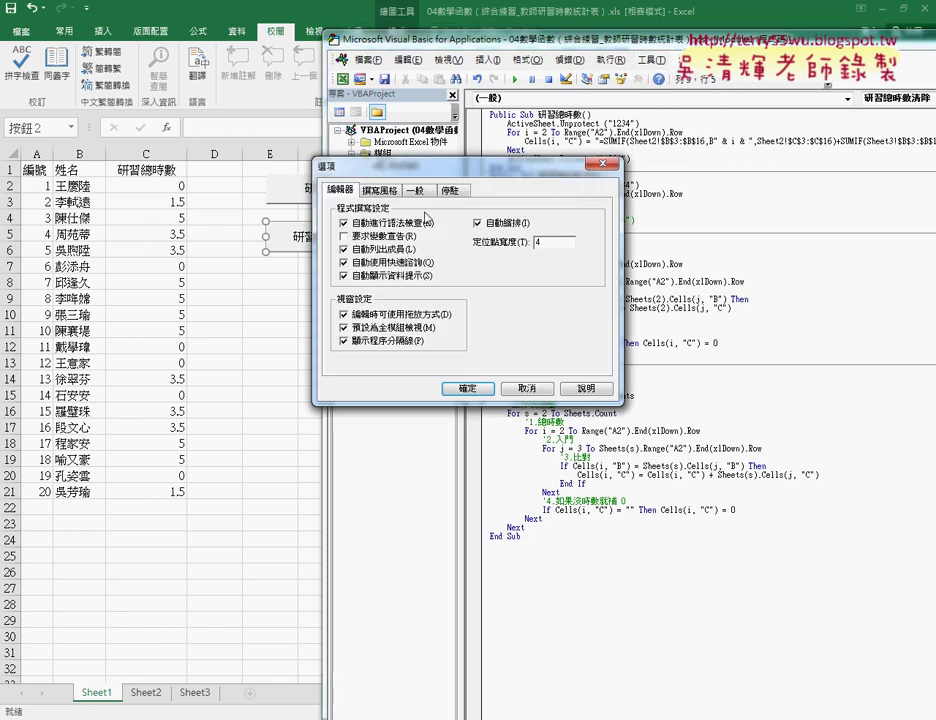
Set the code font size to 12 under Editor Format.
left_click(380, 190)
left_click(537, 255)
left_click(525, 296)
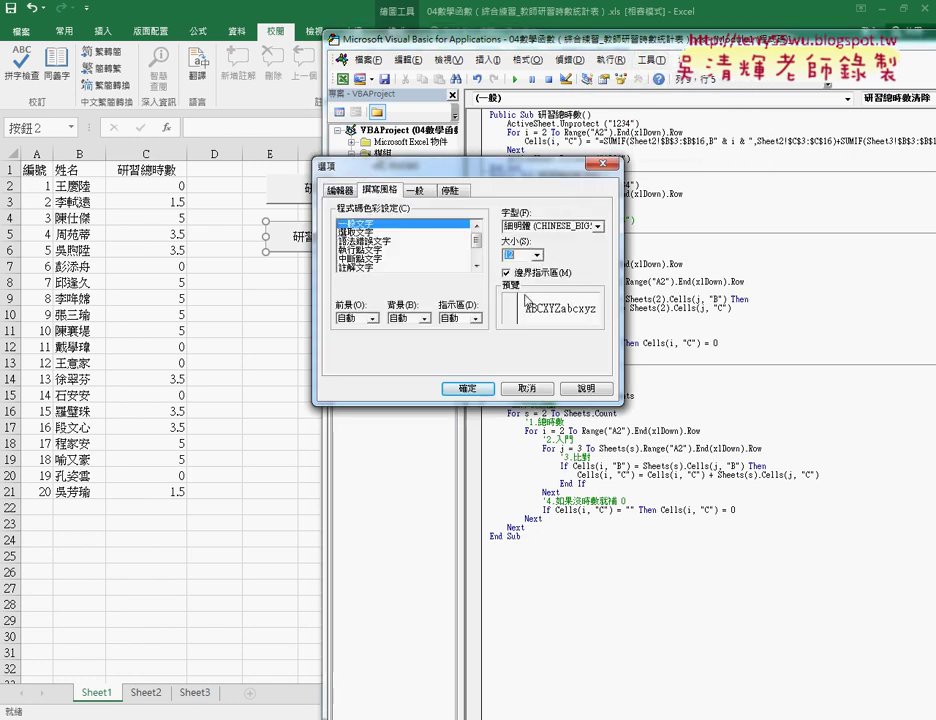
left_click(467, 388)
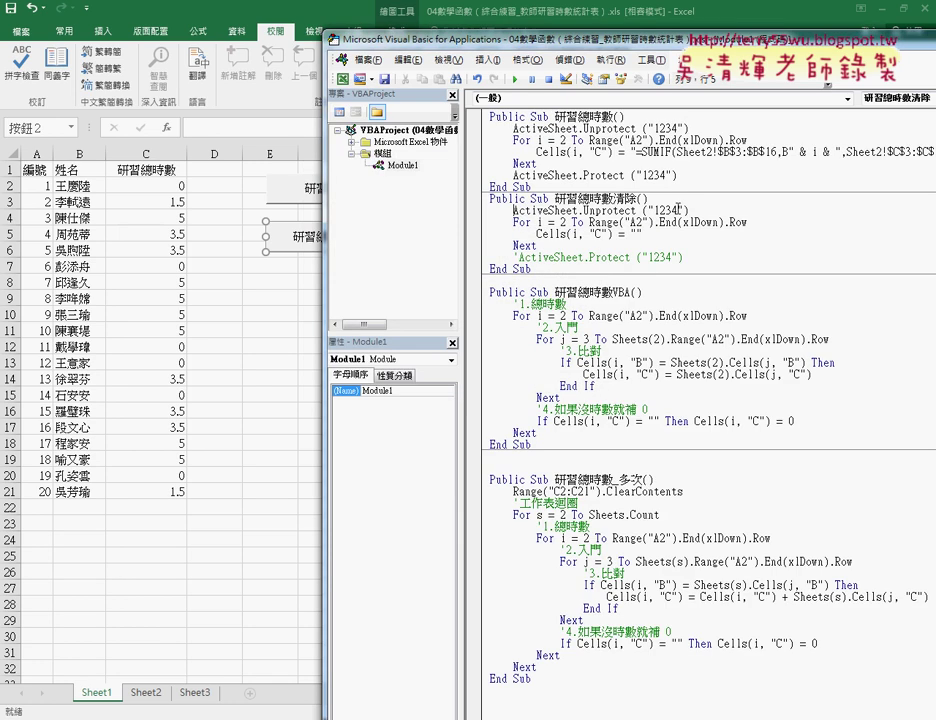
Highlight parts of the ActiveSheet.Unprotect line, then shrink the editor to reveal Excel's protection options.
left_click_drag(690, 210, 513, 210)
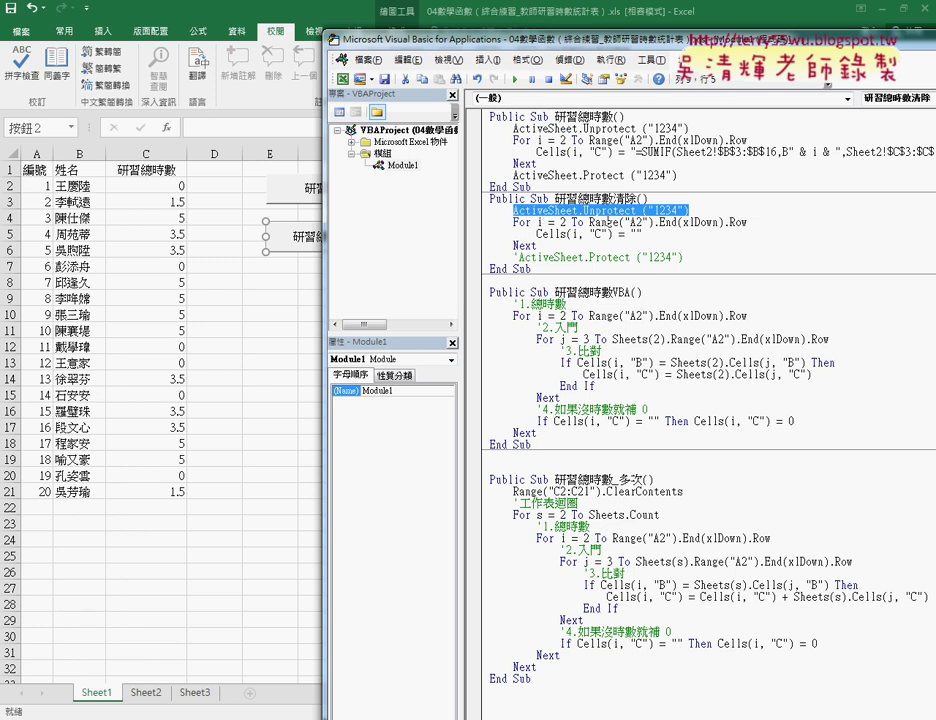
left_click(578, 211)
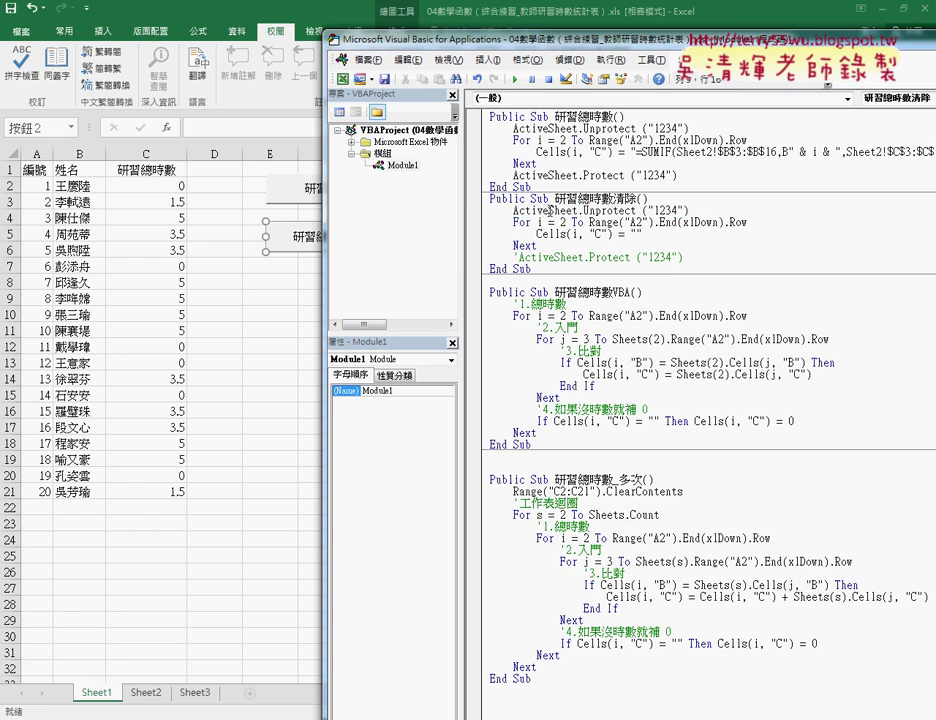
left_click_drag(545, 211, 513, 211)
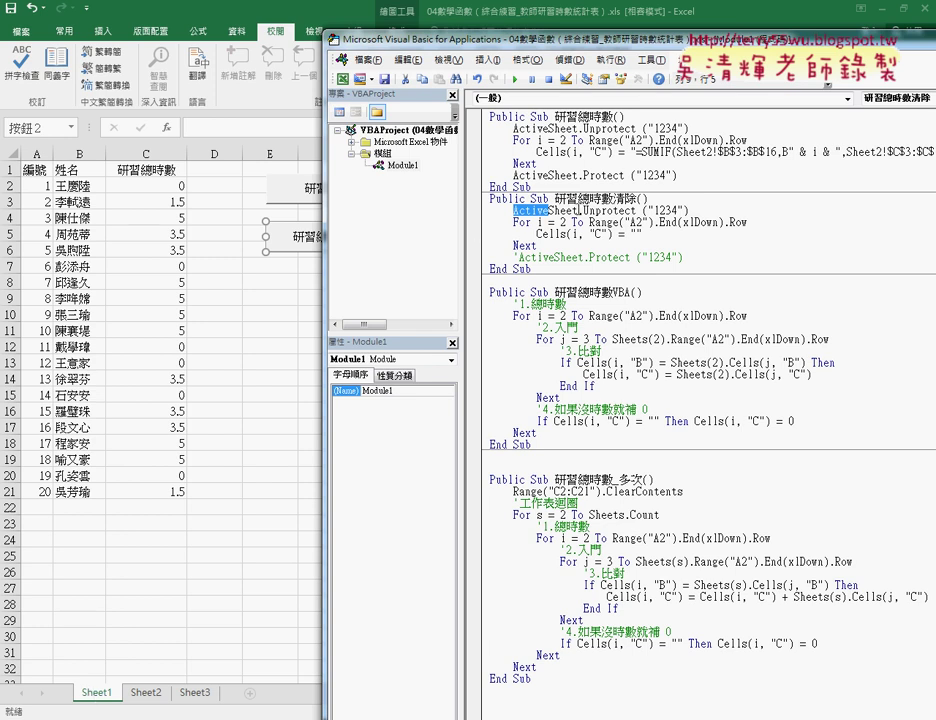
left_click_drag(538, 211, 549, 211)
key("shift+Left")
key("shift+Left")
key("shift+Left")
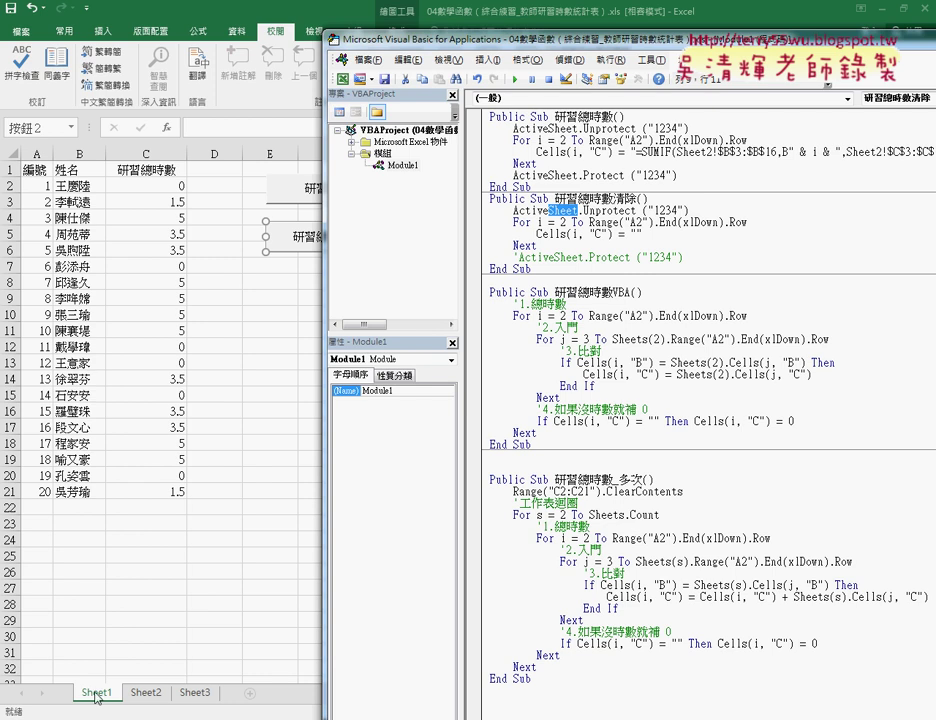
key("shift+Right")
key("shift+Right")
key("shift+Right")
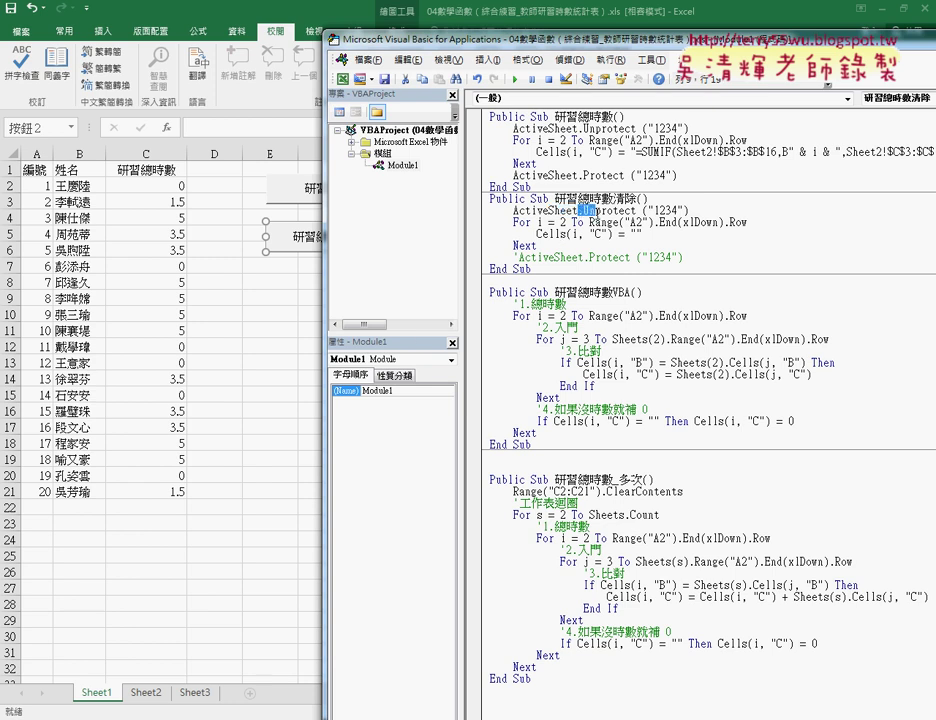
key("shift+Right")
key("shift+Right")
key("shift+Right")
mouse_move(437, 30)
left_mouse_down()
mouse_move(593, 116)
mouse_move(538, 121)
left_mouse_up()
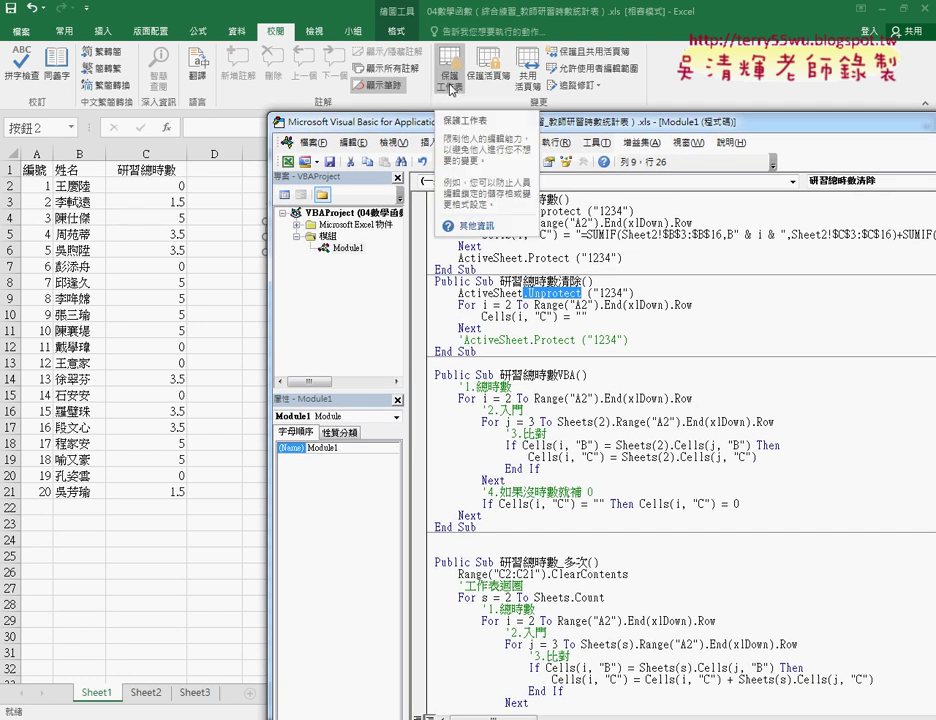
left_click_drag(634, 293, 589, 293)
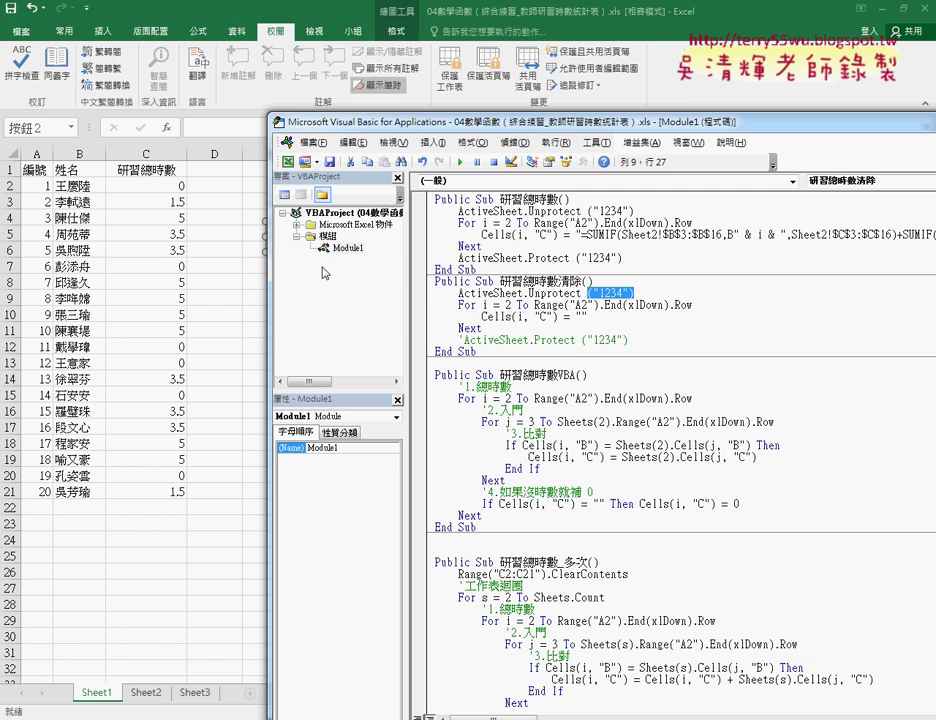
left_click(462, 340)
key("shift+Left")
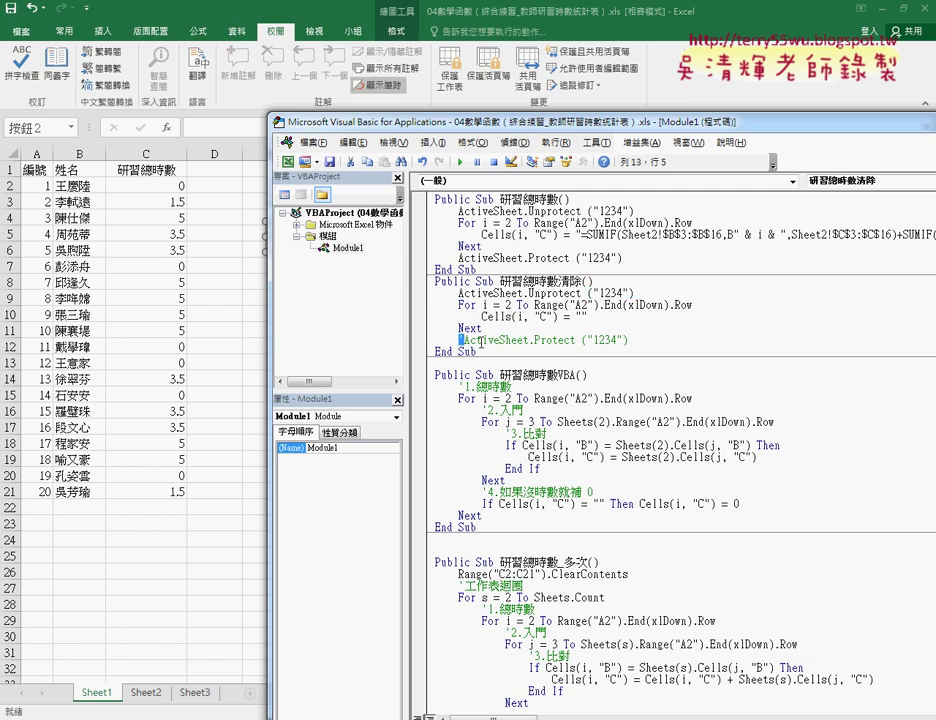
key("Delete")
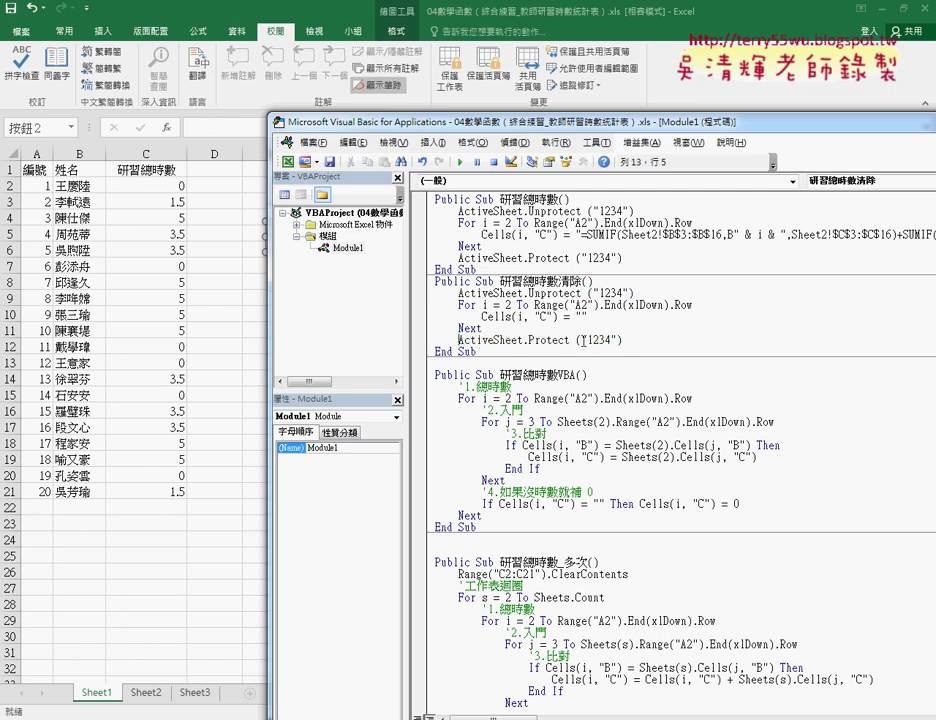
left_click_drag(524, 341, 570, 341)
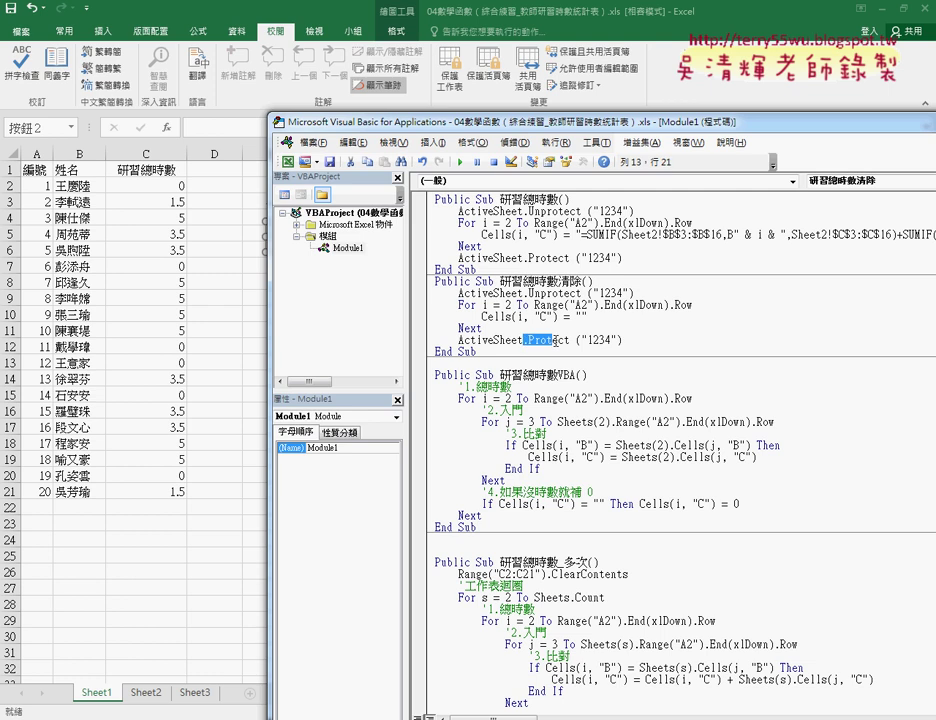
left_click(507, 316)
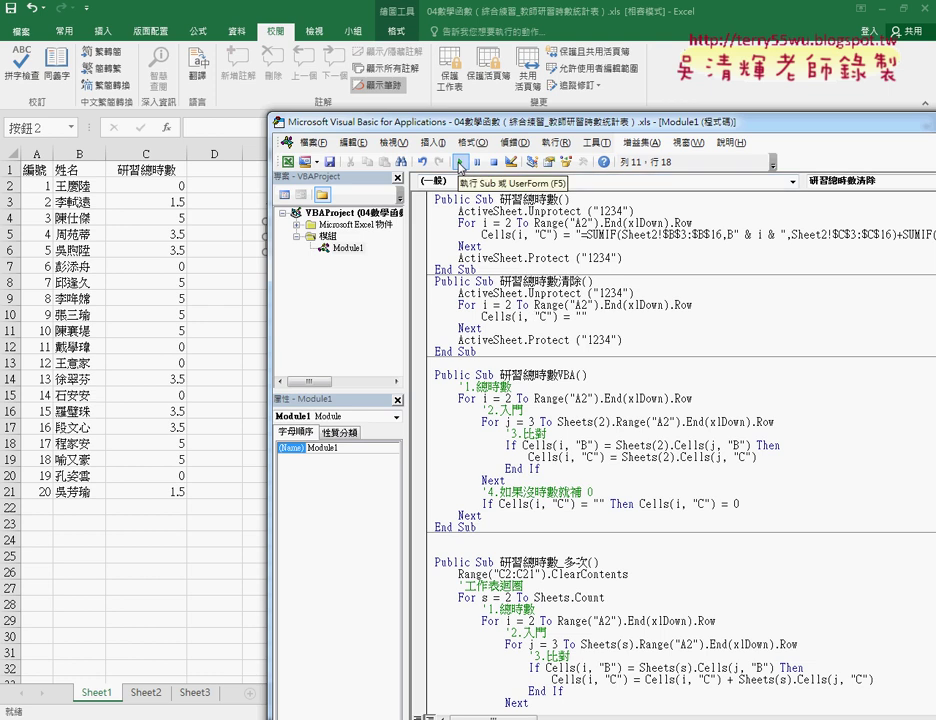
Step into 研習總時數清除 with F8 until the Cells(i, "C") = "" line is highlighted.
left_click(508, 145)
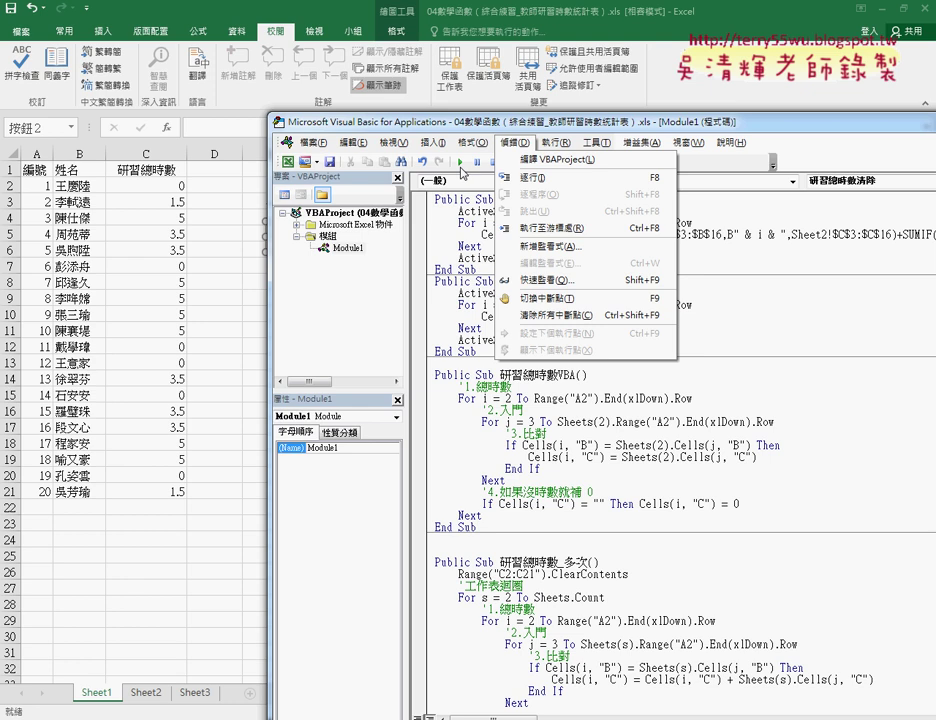
left_click(484, 305)
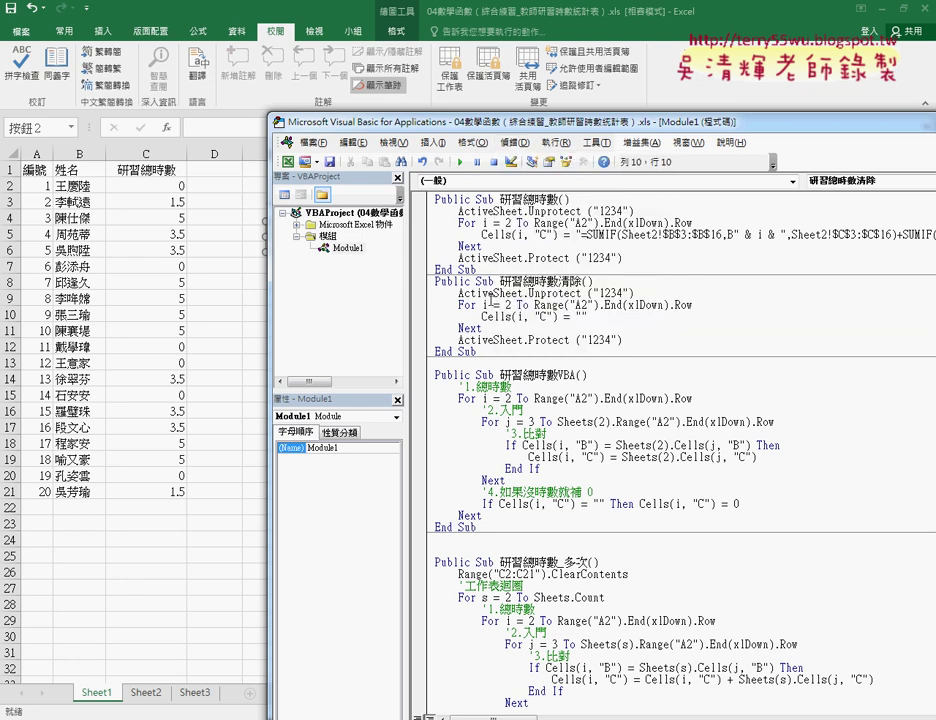
key("F8")
key("F8")
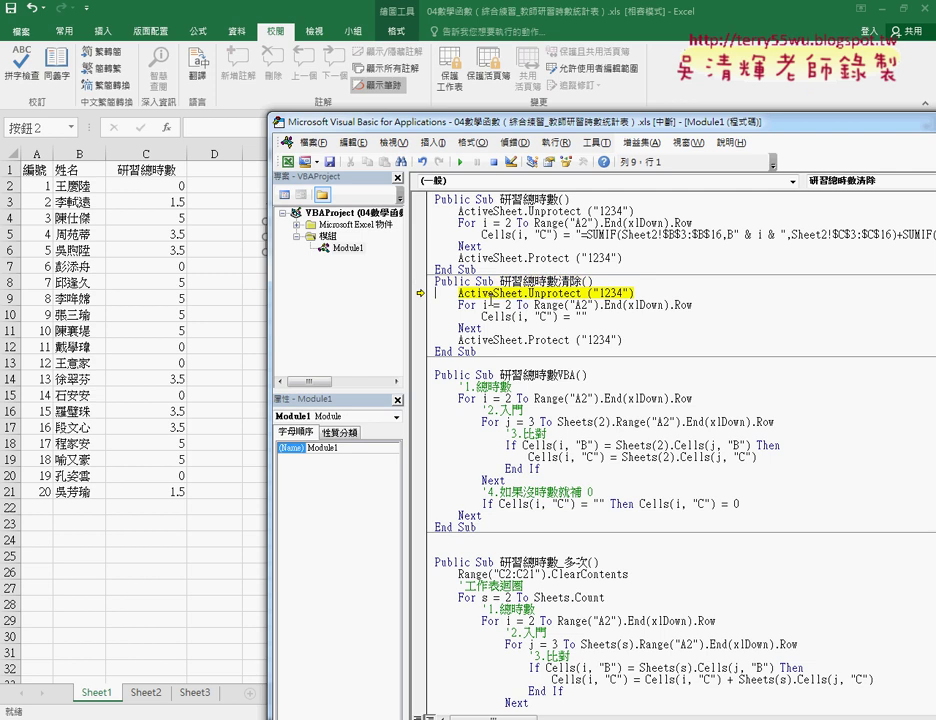
key("F8")
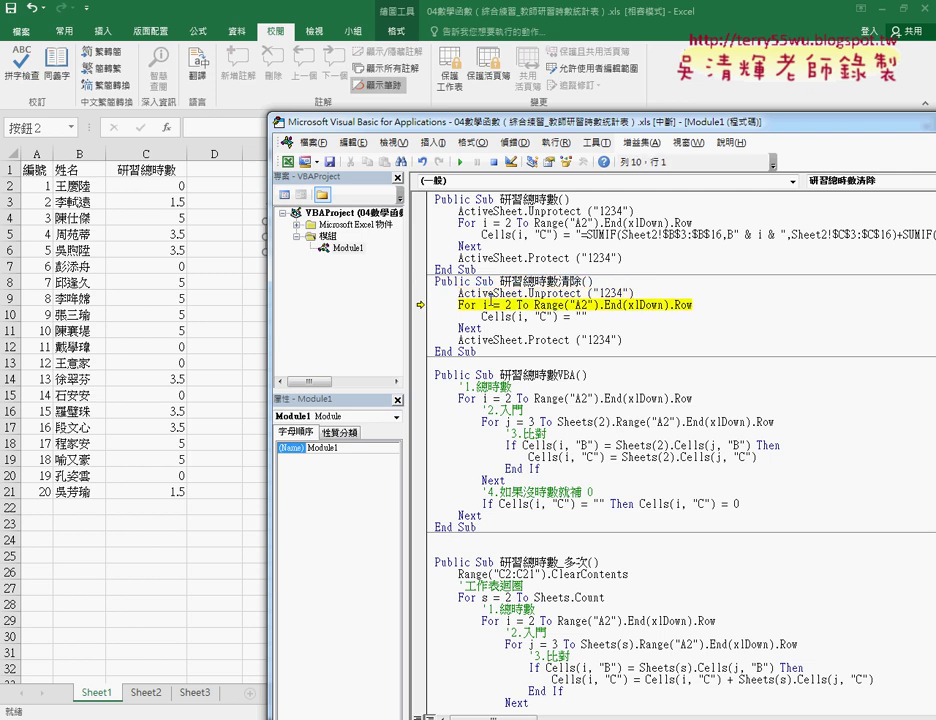
key("F8")
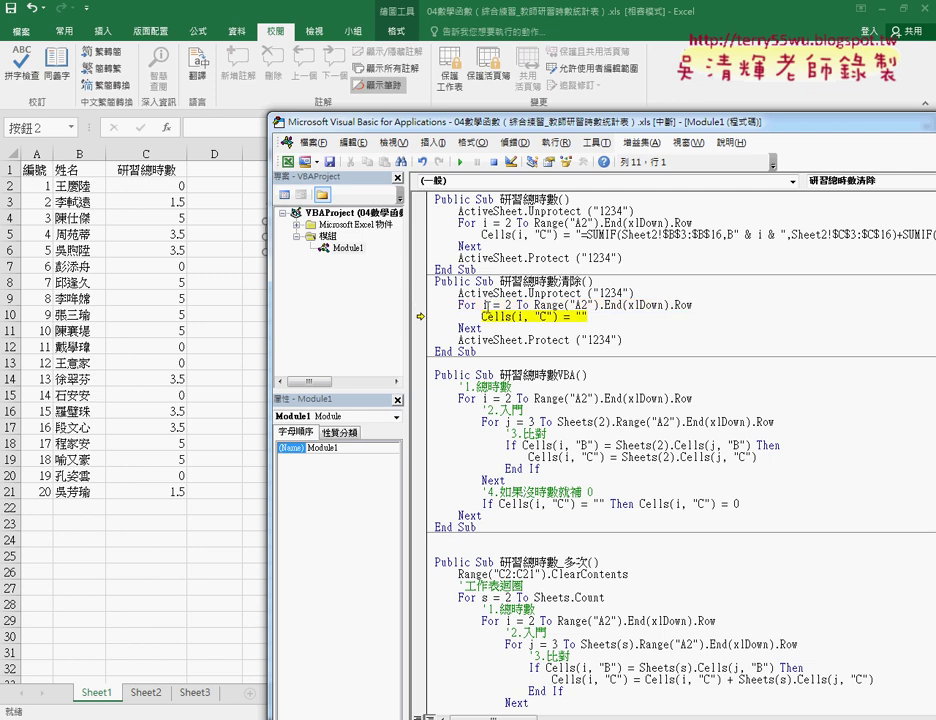
mouse_move(485, 305)
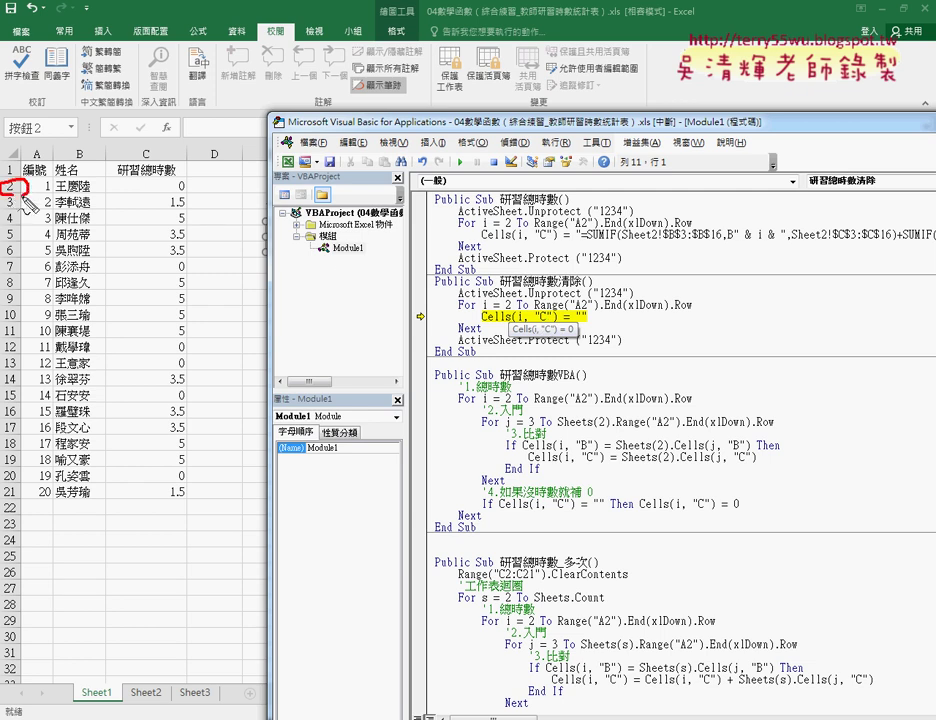
Link the empty-string assignment to cell C2, then F8 through the loop blanking column C row by row.
left_click_drag(190, 178, 193, 195)
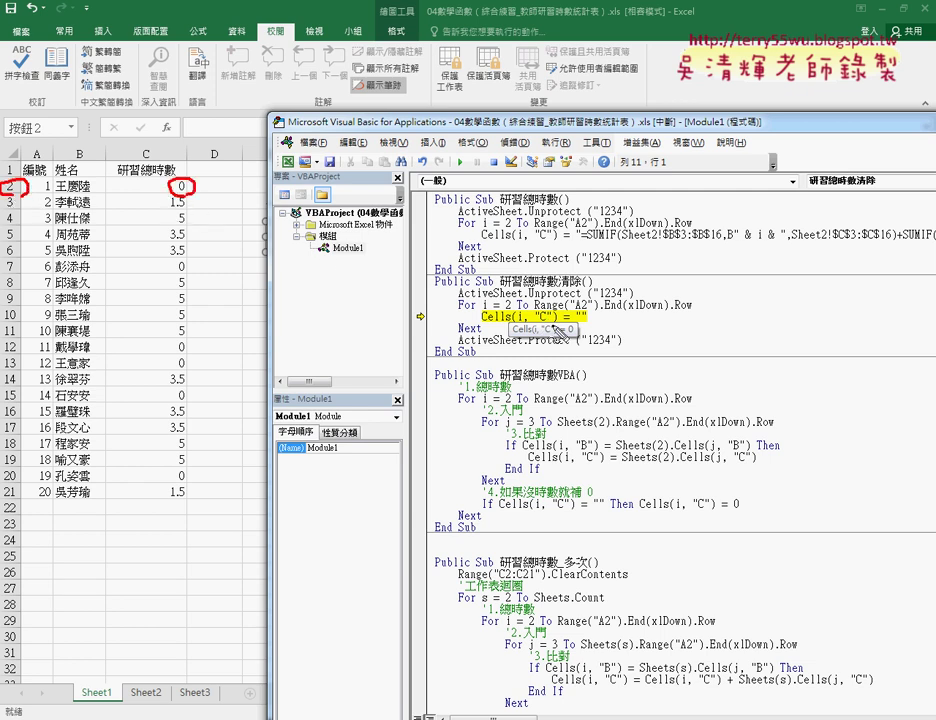
left_click_drag(594, 318, 203, 195)
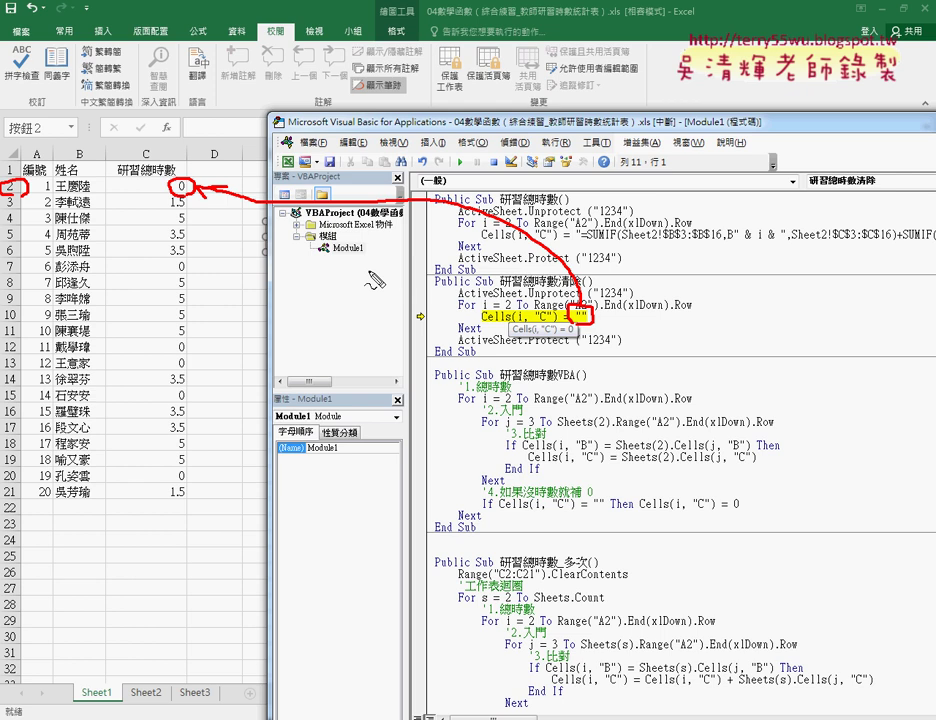
key("Escape")
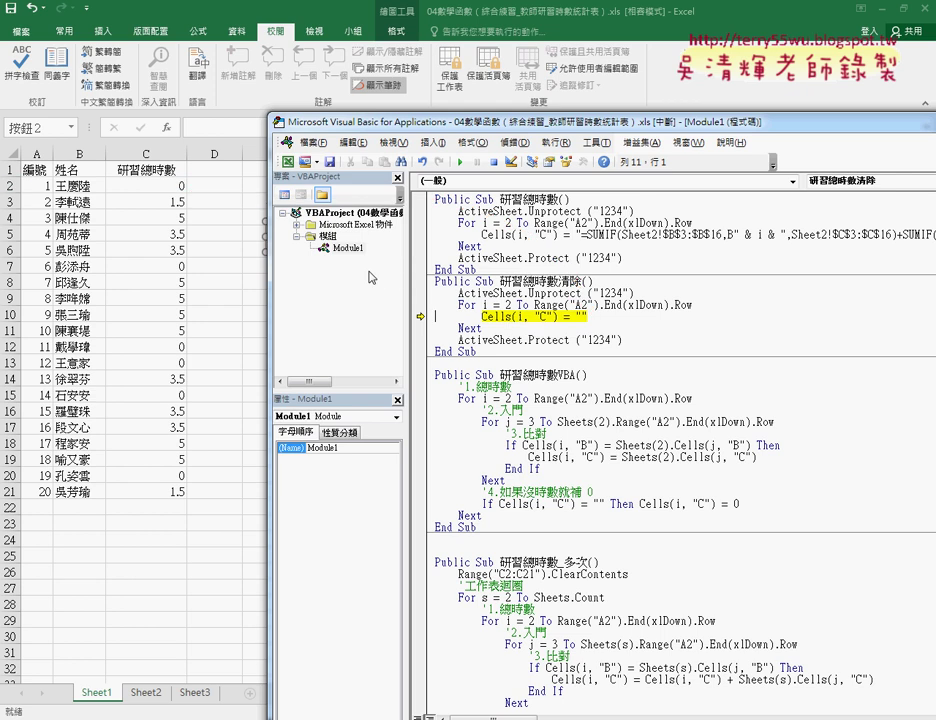
key("F8")
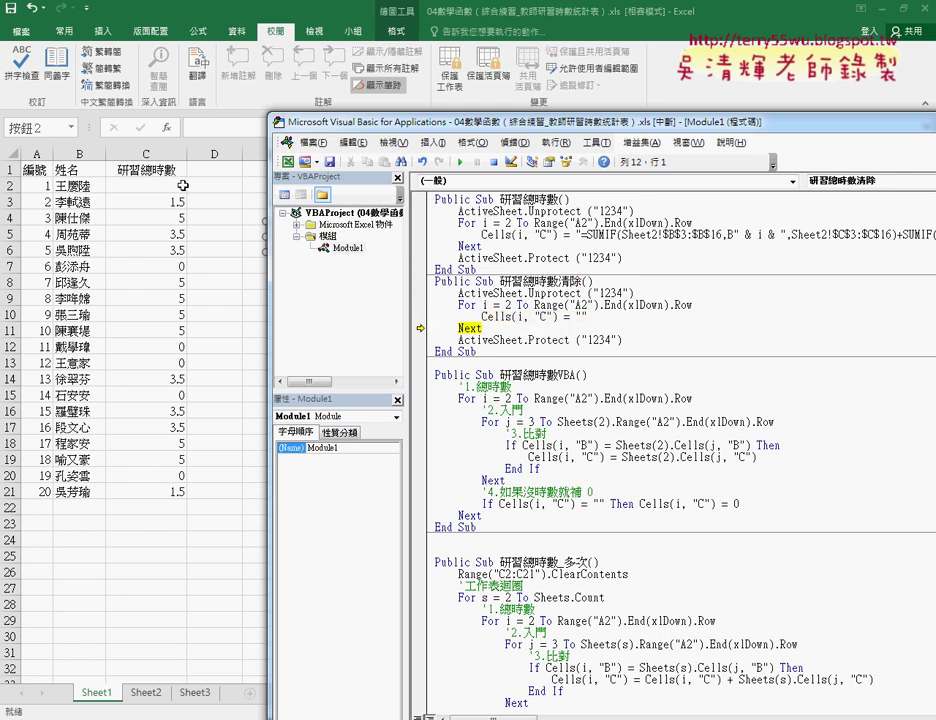
left_click(579, 316)
key("F8")
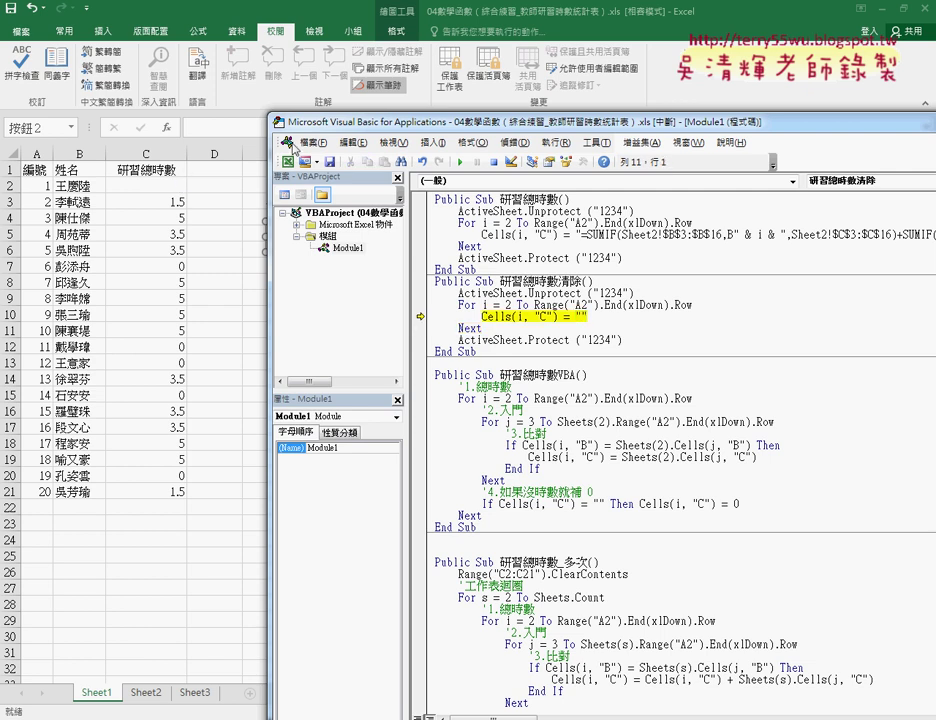
mouse_move(485, 301)
key("F8")
key("F8")
key("F8")
key("F8")
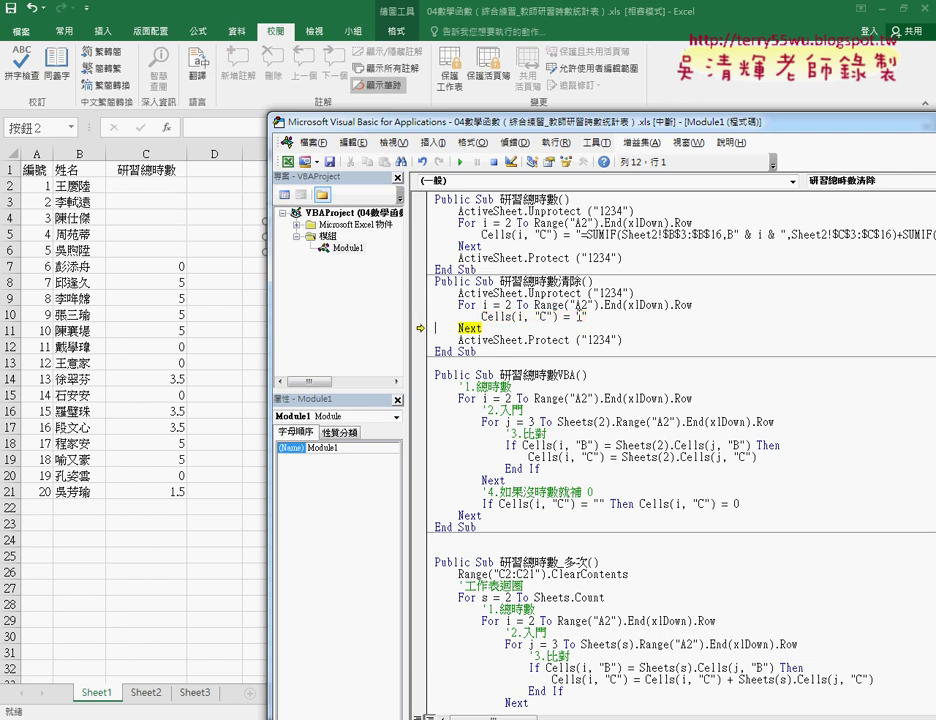
key("F8")
key("F8")
key("F8")
key("F8")
key("F8")
key("F8")
key("F8")
key("F8")
key("F8")
key("F8")
key("F8")
key("F8")
key("F8")
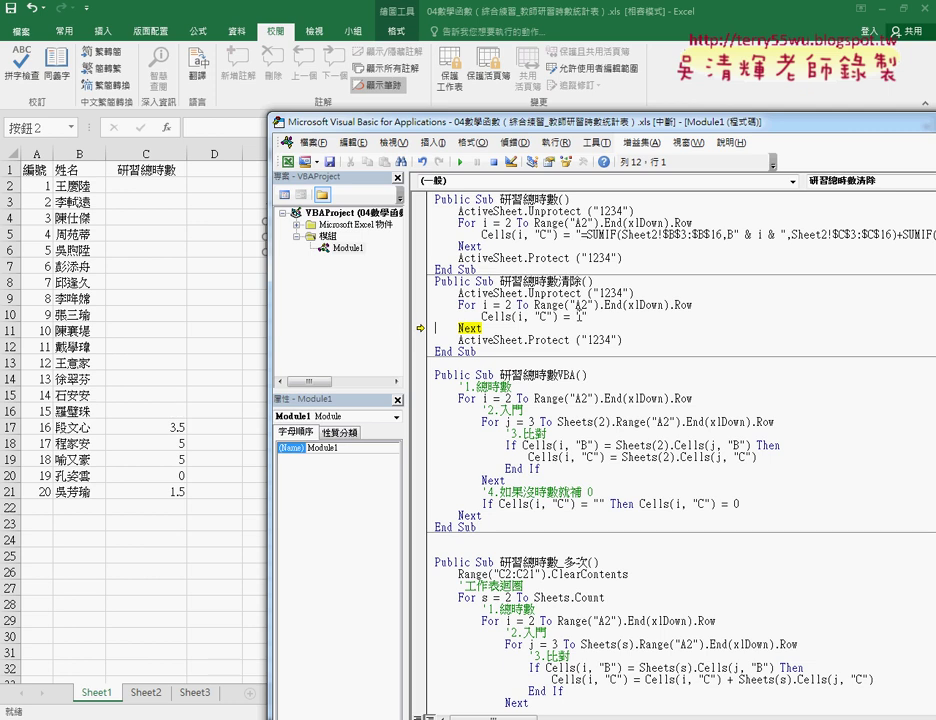
key("F8")
key("F8")
key("F8")
key("F8")
key("F8")
key("F8")
key("F8")
key("F8")
key("F8")
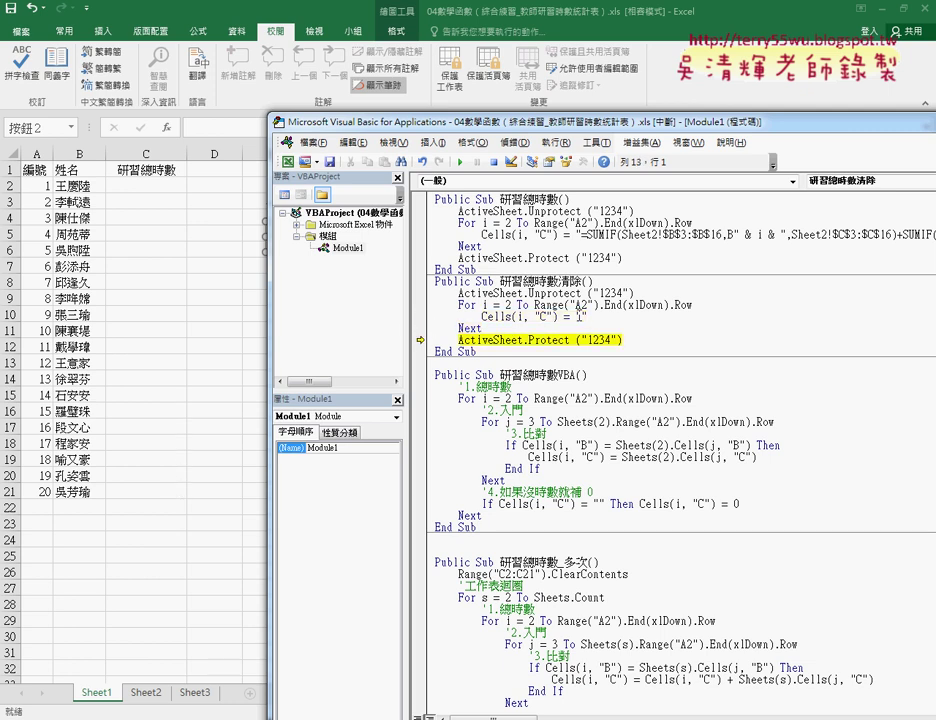
Annotate the ActiveSheet.Protect line and link it to Excel's Protect Sheet command.
mouse_move(470, 328)
left_click_drag(458, 349, 622, 347)
left_click_drag(458, 42, 445, 34)
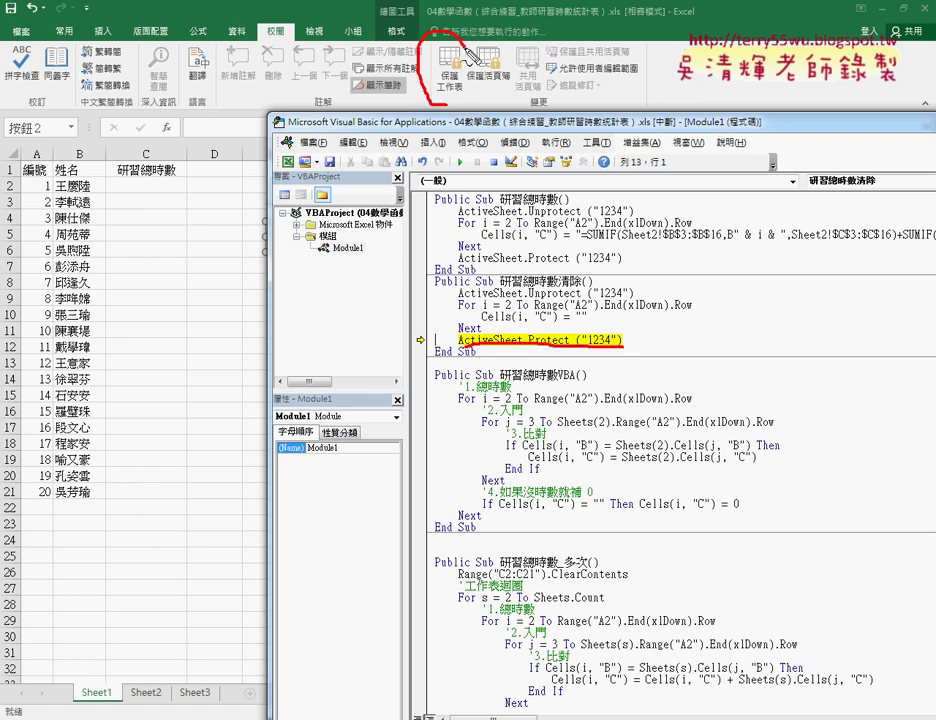
left_click_drag(497, 348, 480, 103)
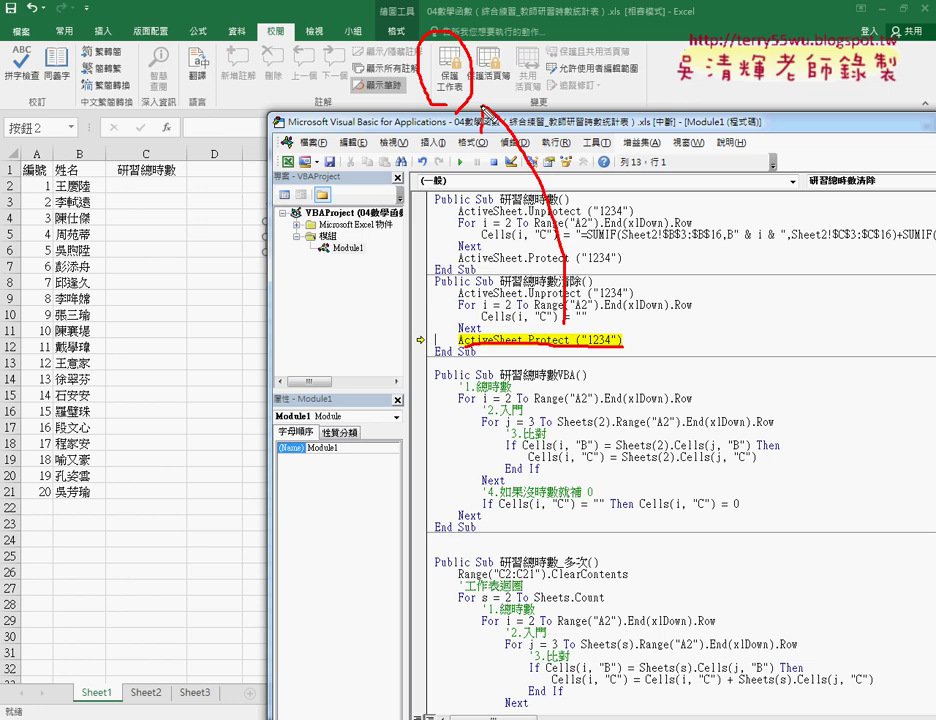
left_click_drag(290, 20, 440, 92)
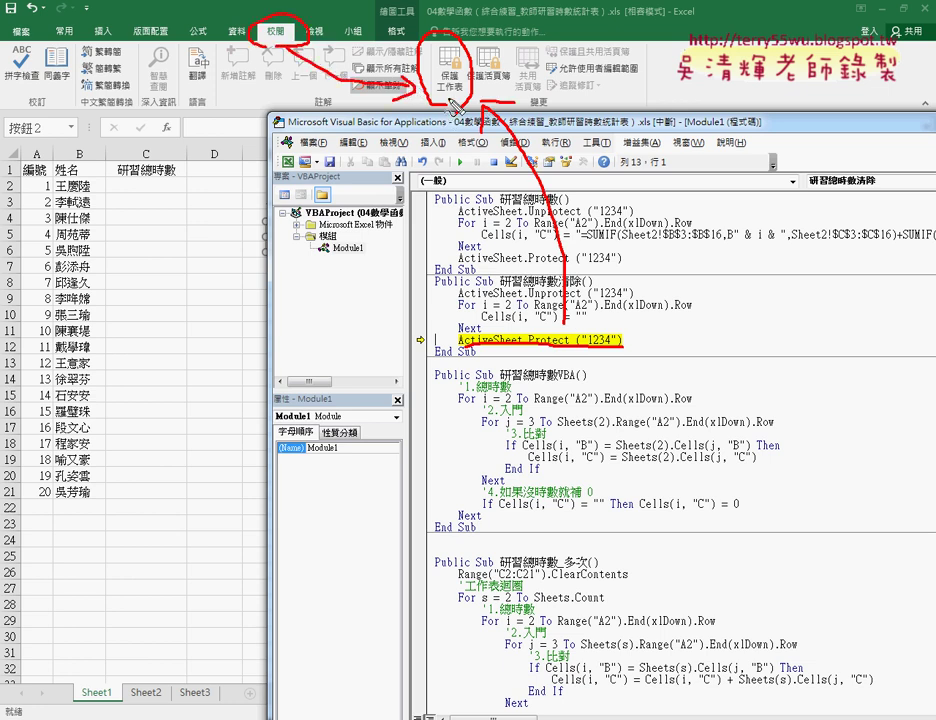
key("Escape")
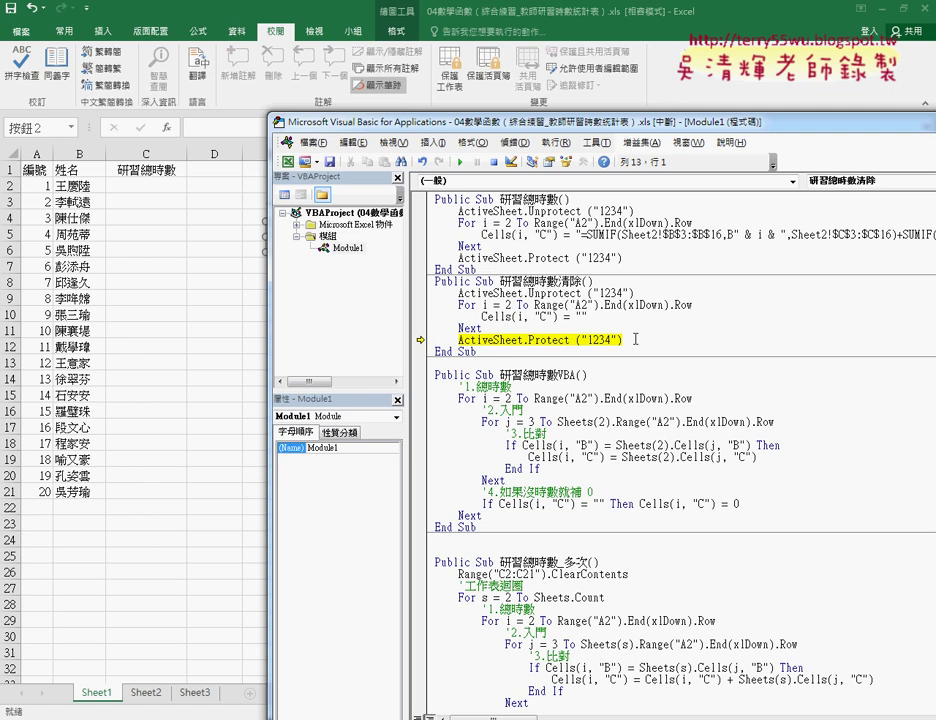
Step through ActiveSheet.Protect to re-protect the sheet and let 研習總時數清除 finish.
key("F8")
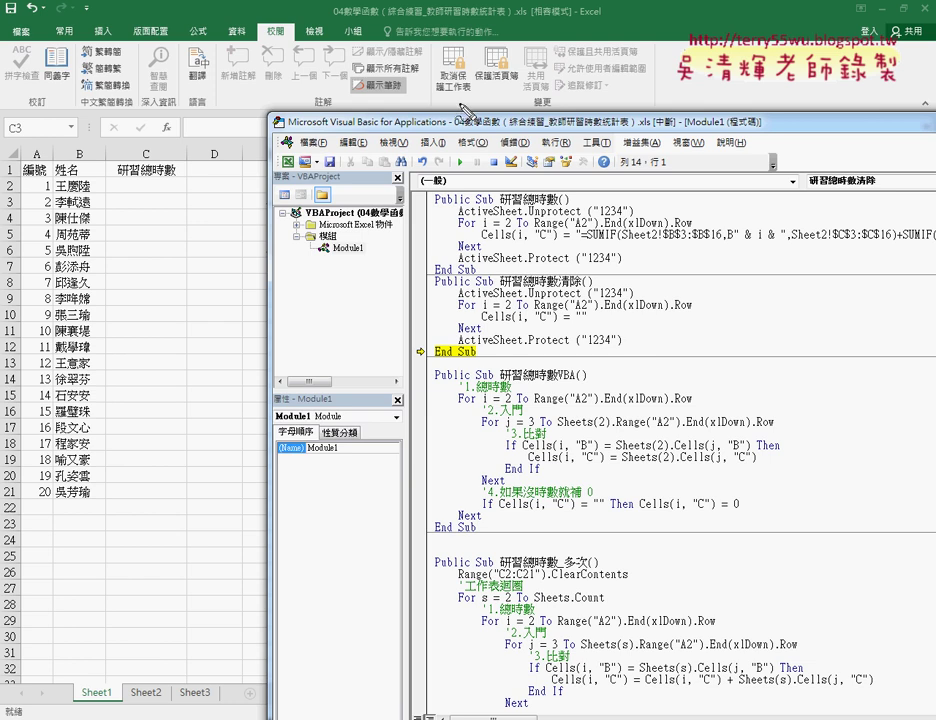
left_click_drag(466, 98, 472, 108)
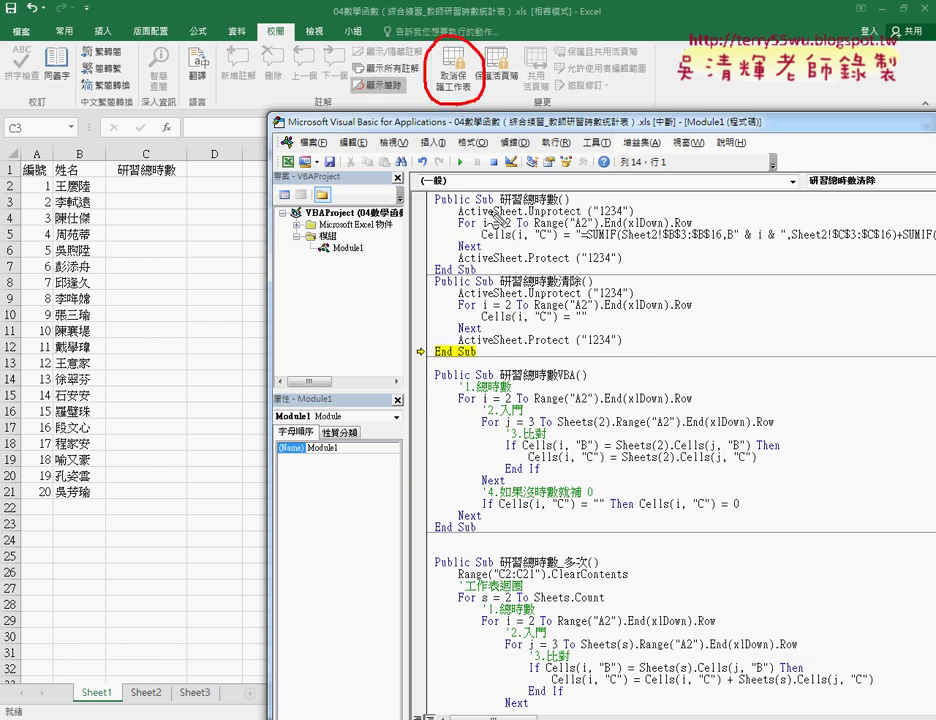
mouse_move(506, 333)
left_mouse_down()
mouse_move(516, 288)
mouse_move(484, 108)
left_mouse_up()
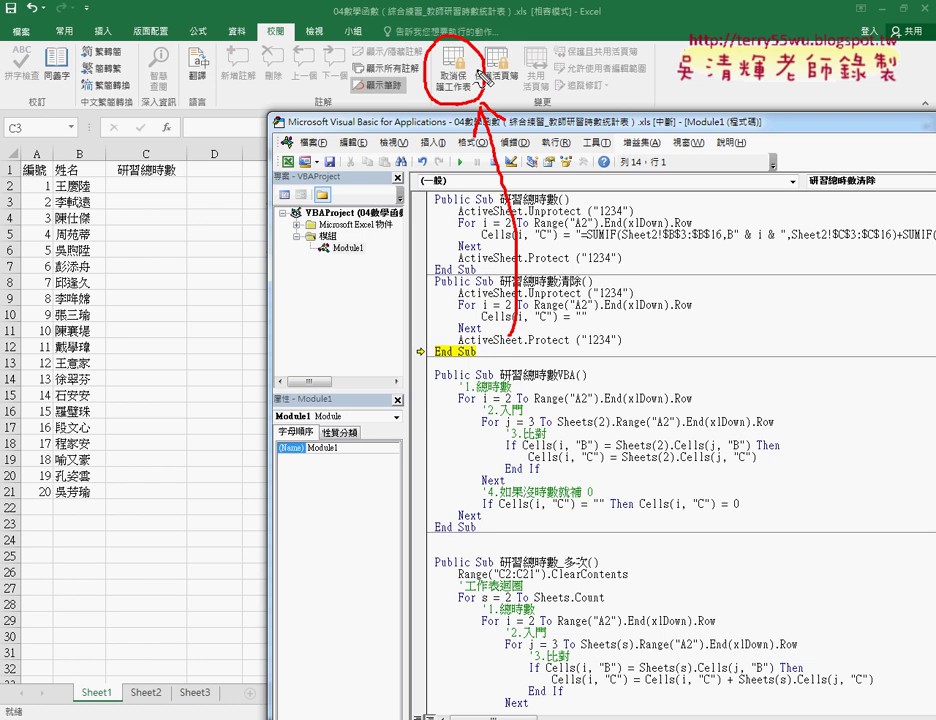
key("Escape")
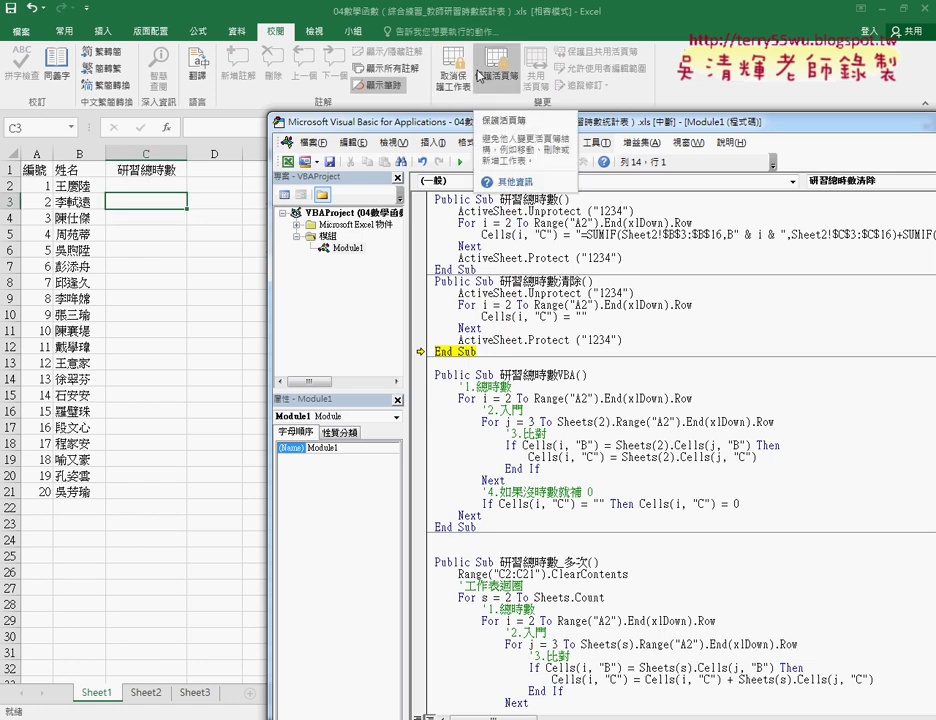
key("F8")
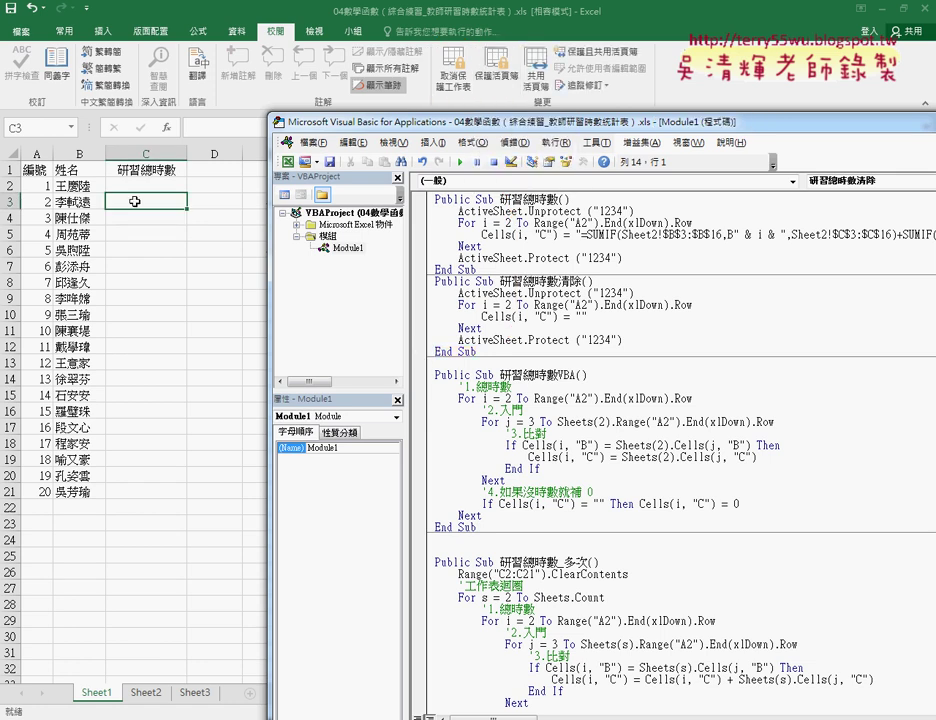
left_click(134, 187)
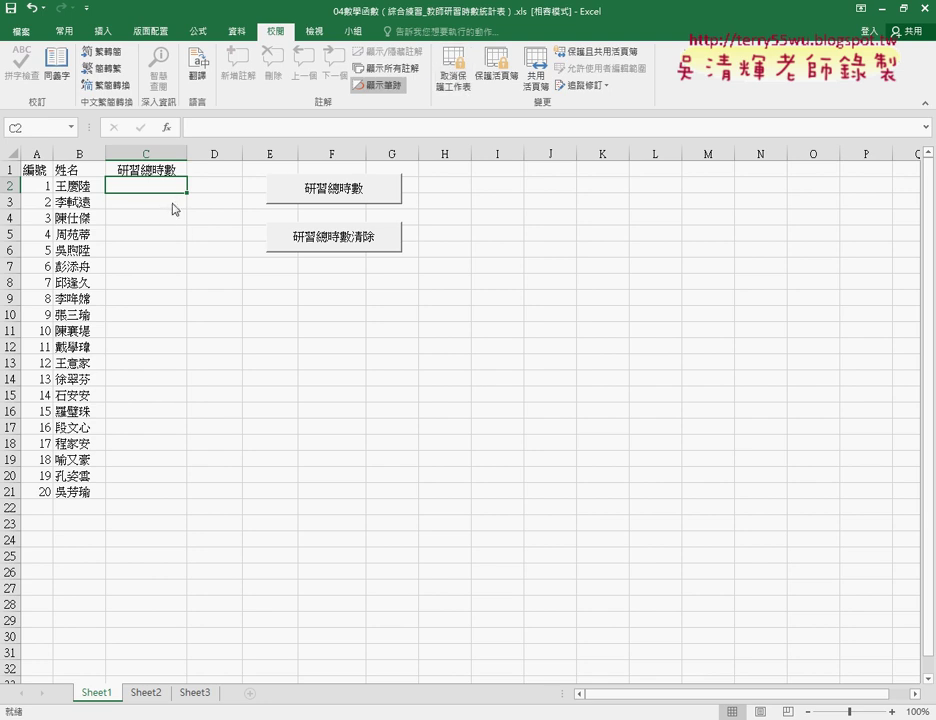
key("Delete")
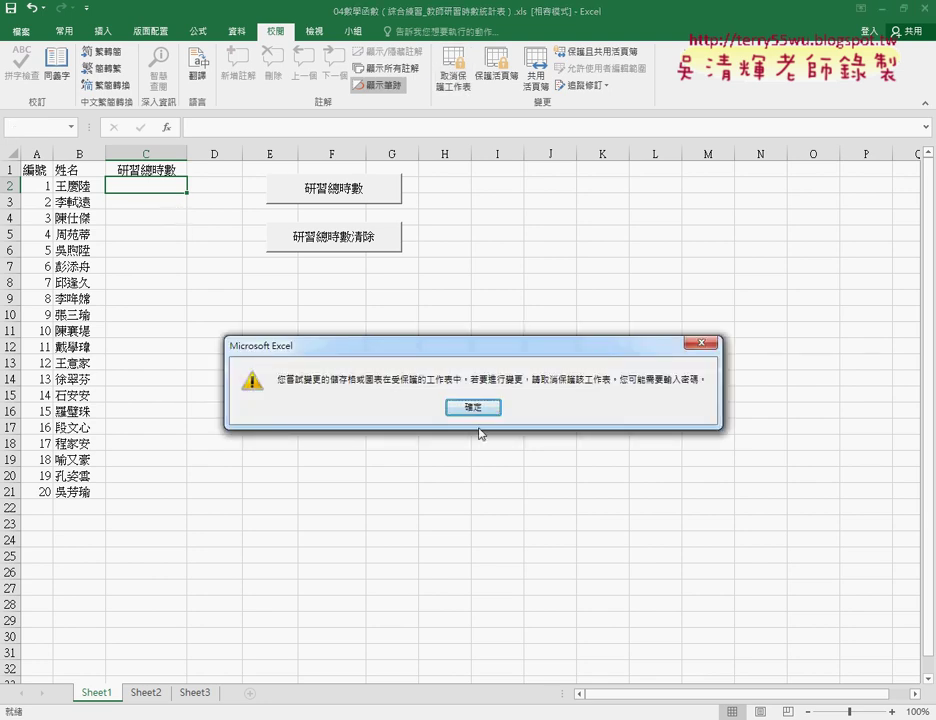
left_click(473, 407)
left_click(154, 195)
key("Delete")
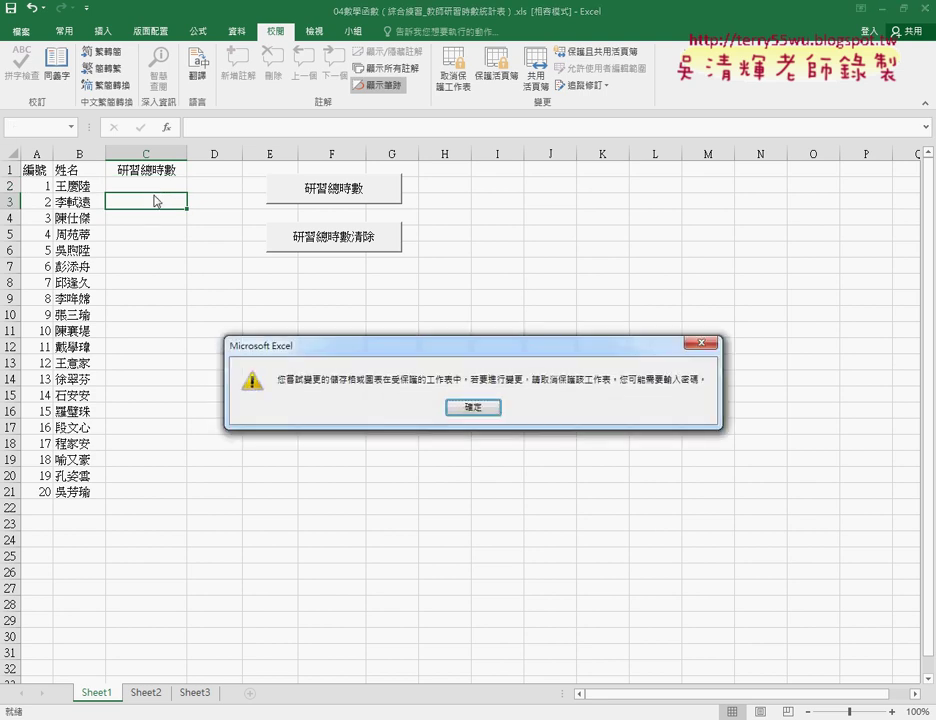
left_click(460, 407)
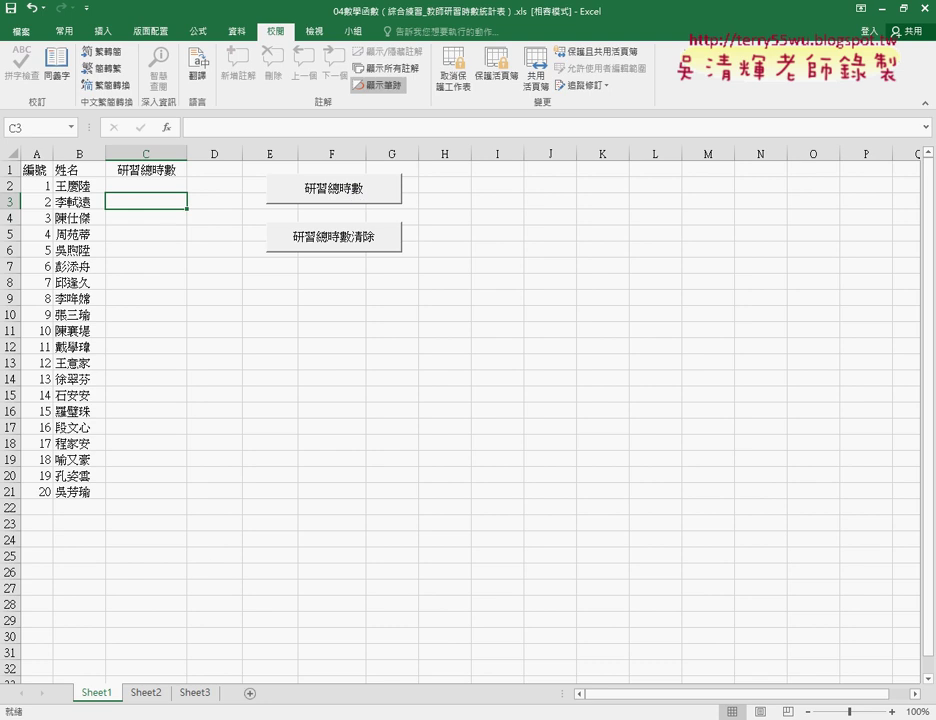
mouse_move(235, 715)
left_click(324, 626)
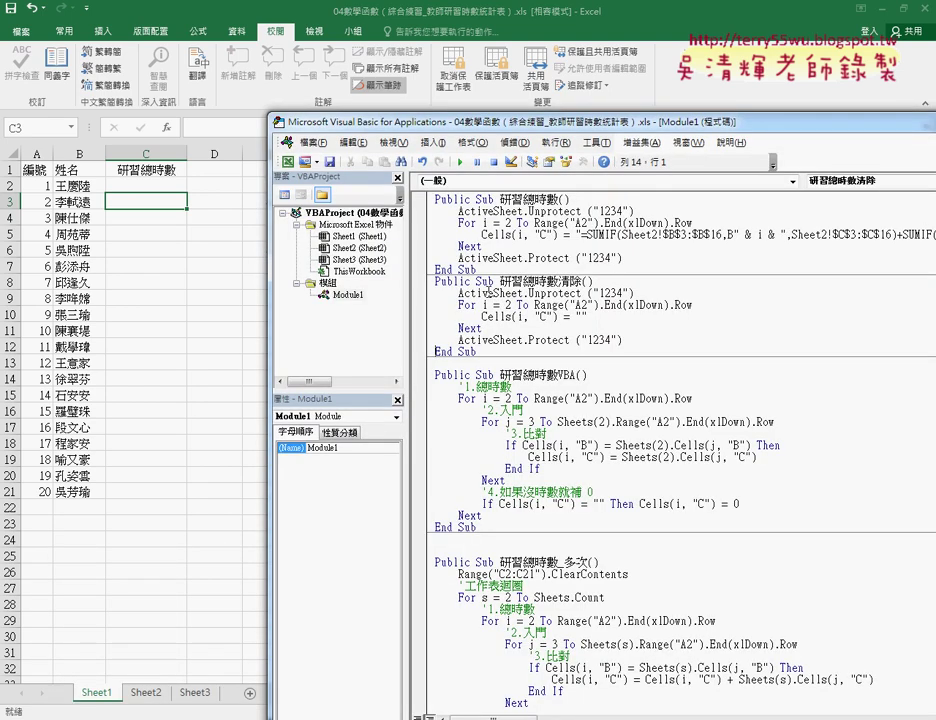
Rearrange the editor and step into 研習總時數 through the ActiveSheet.Unprotect line.
left_click(566, 223)
left_click_drag(408, 245, 381, 245)
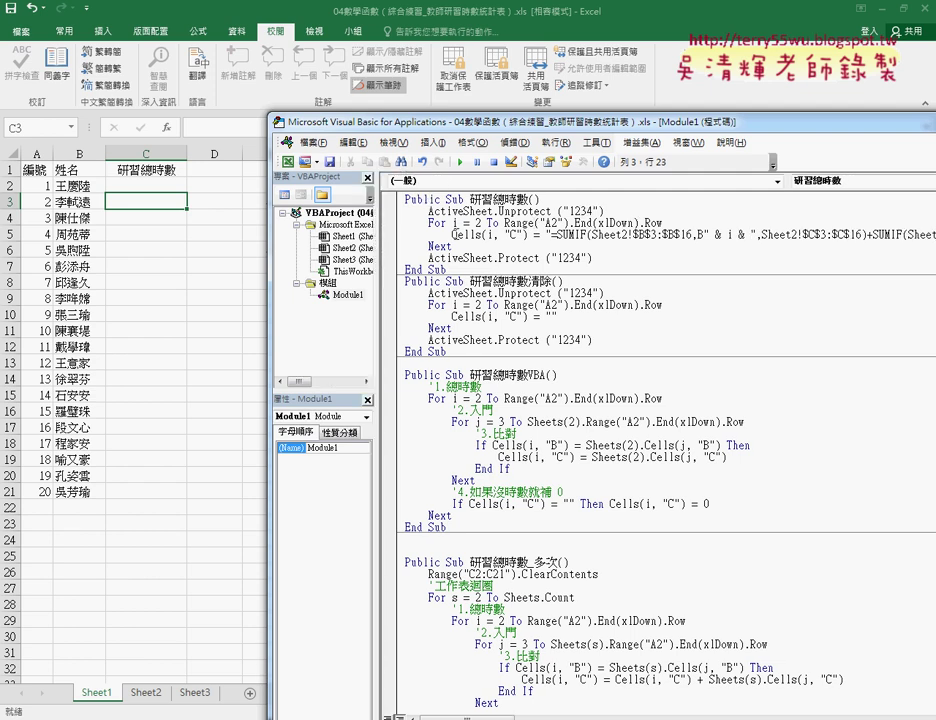
mouse_move(482, 128)
left_mouse_down()
mouse_move(482, 148)
mouse_move(419, 150)
left_mouse_up()
left_click(449, 230)
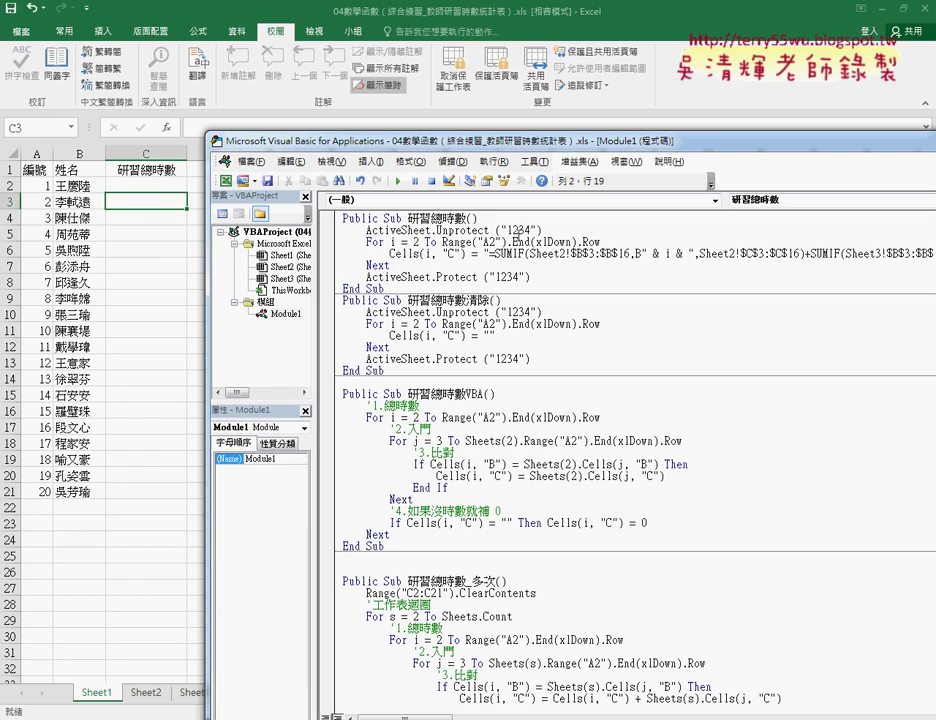
key("F8")
key("F8")
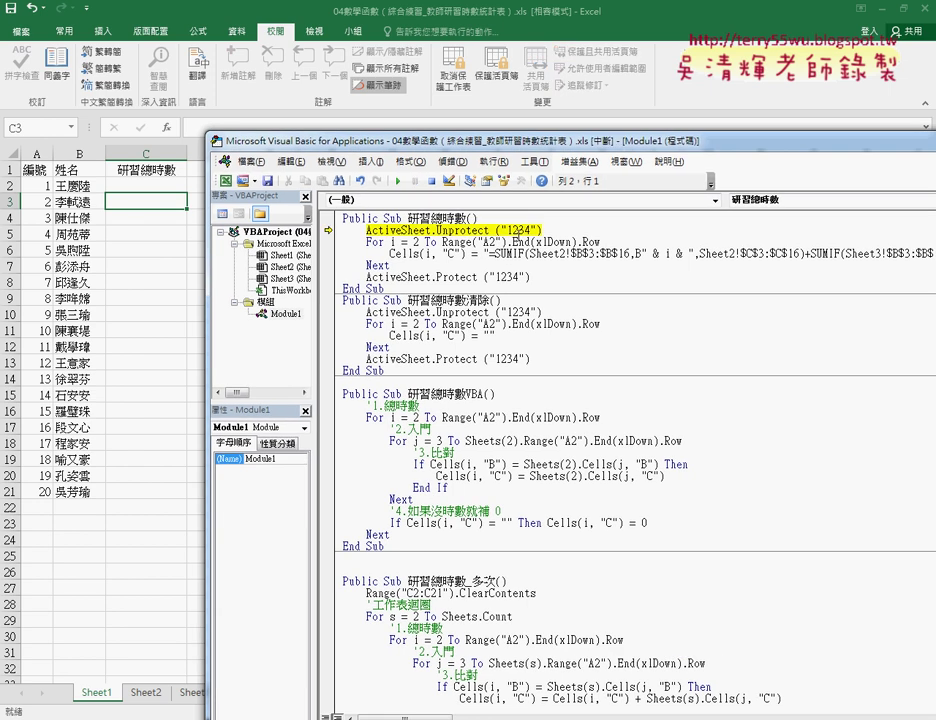
left_click_drag(565, 230, 372, 230)
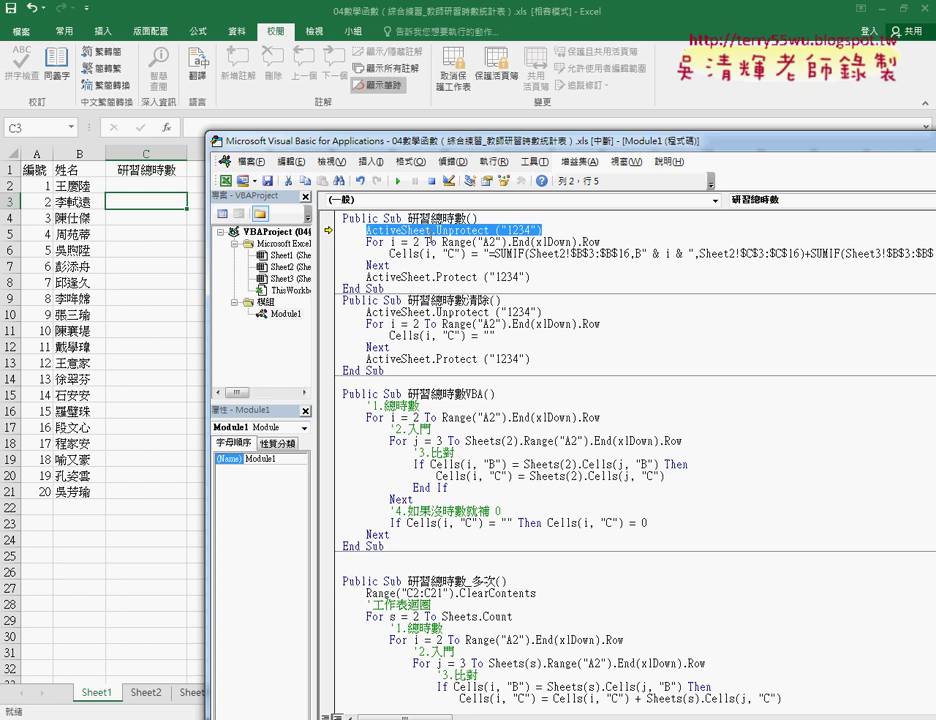
key("F8")
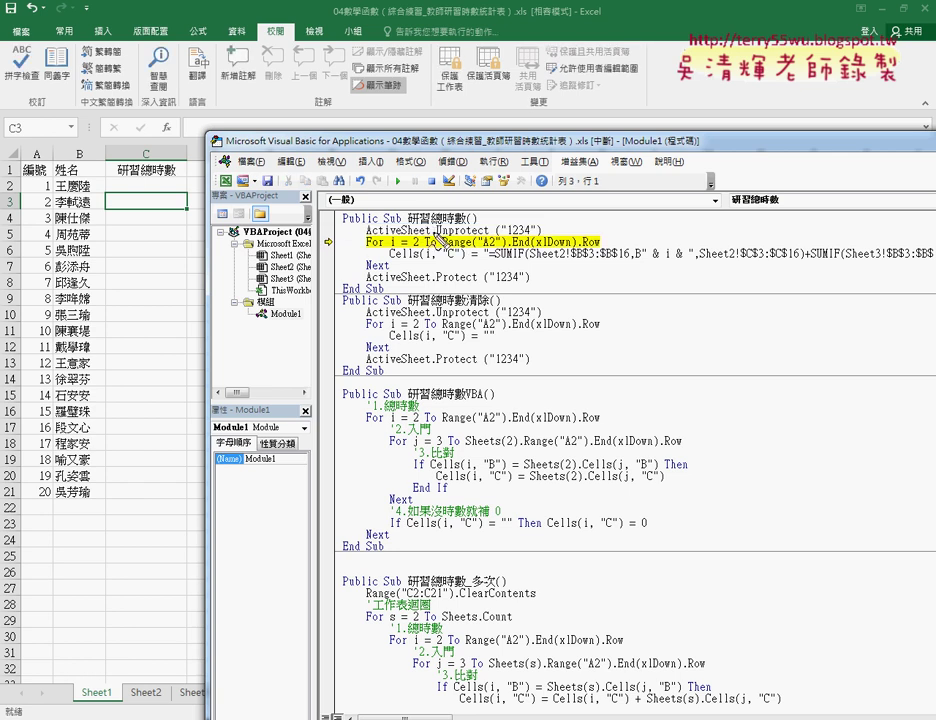
Step through several formula-writing loop iterations, then continue to let the macro finish.
mouse_move(434, 105)
left_mouse_down()
mouse_move(415, 58)
mouse_move(437, 100)
left_mouse_up()
mouse_move(467, 240)
left_mouse_down()
mouse_move(452, 99)
mouse_move(465, 116)
left_mouse_up()
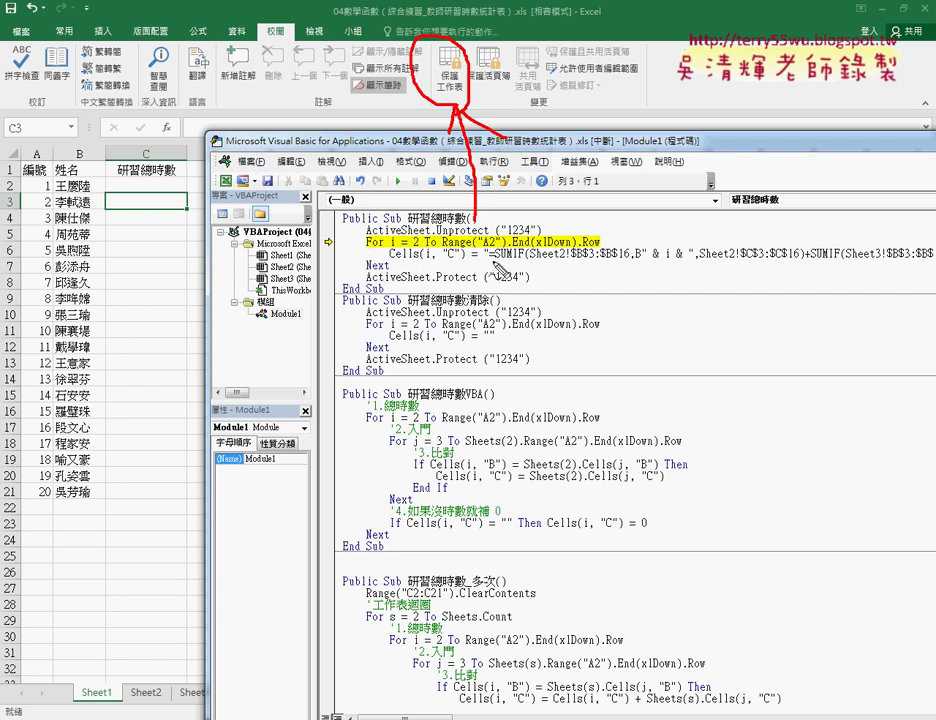
left_click_drag(522, 266, 590, 266)
mouse_move(372, 258)
left_mouse_down()
mouse_move(238, 230)
mouse_move(178, 188)
mouse_move(155, 192)
left_mouse_up()
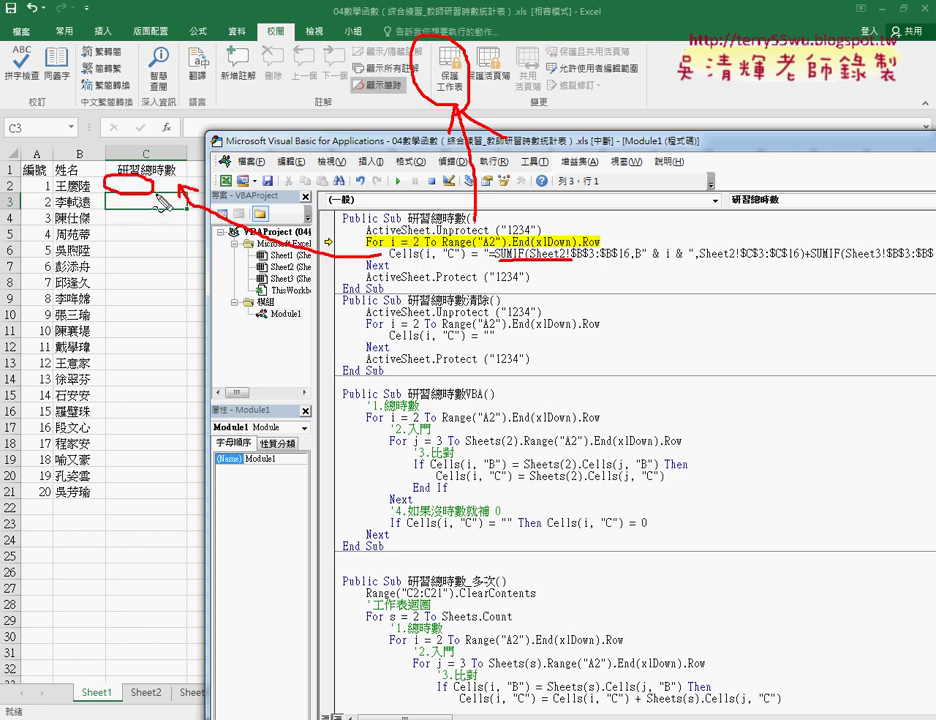
key("Escape")
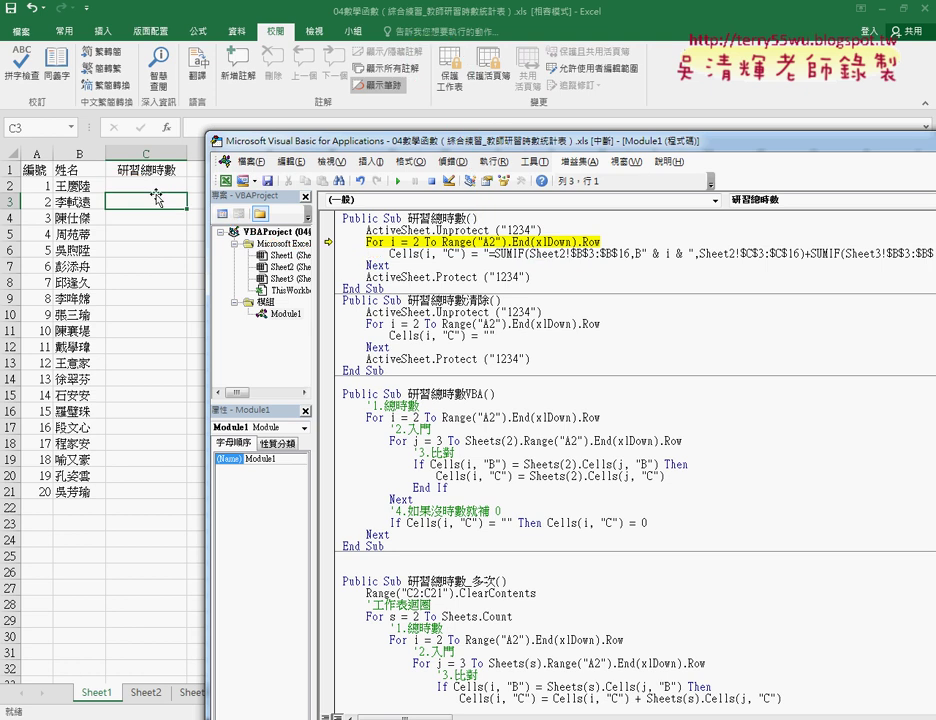
key("F8")
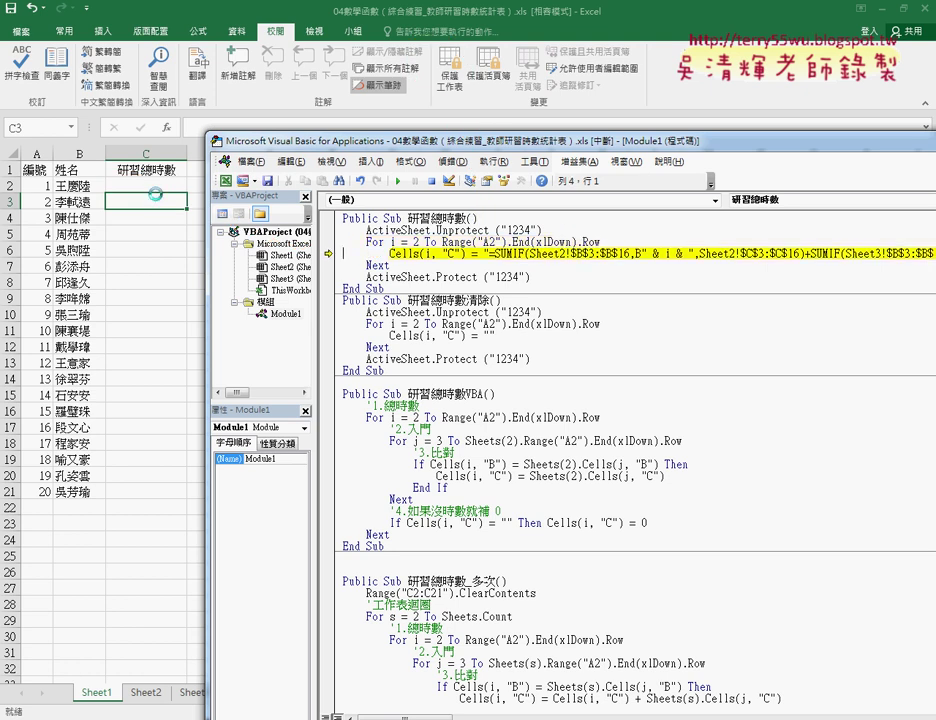
key("F8")
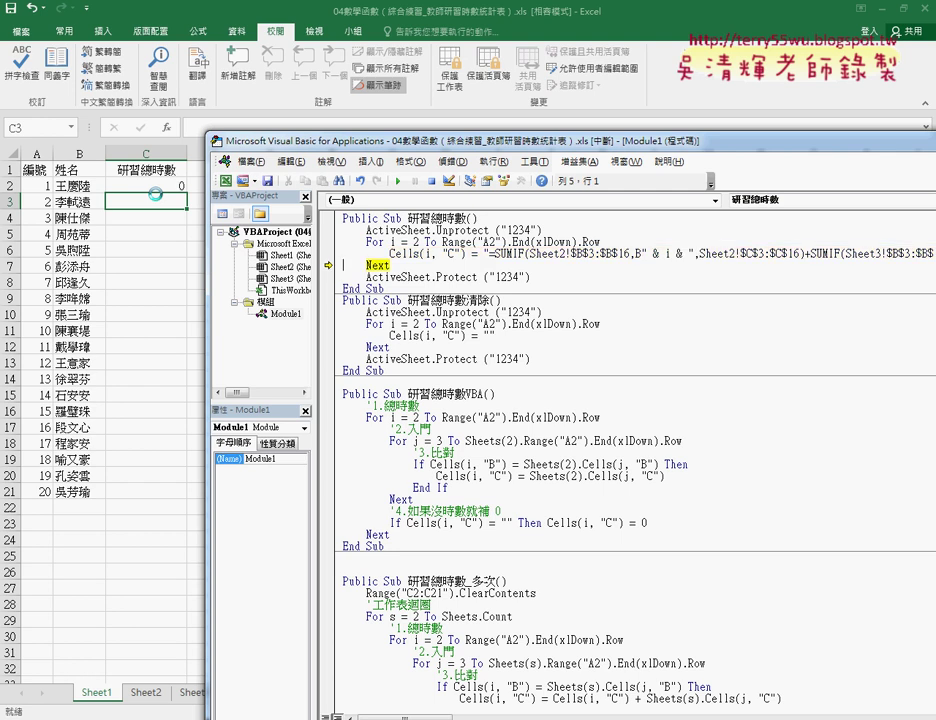
key("F8")
key("F8")
key("F8")
key("F8")
key("F8")
key("F8")
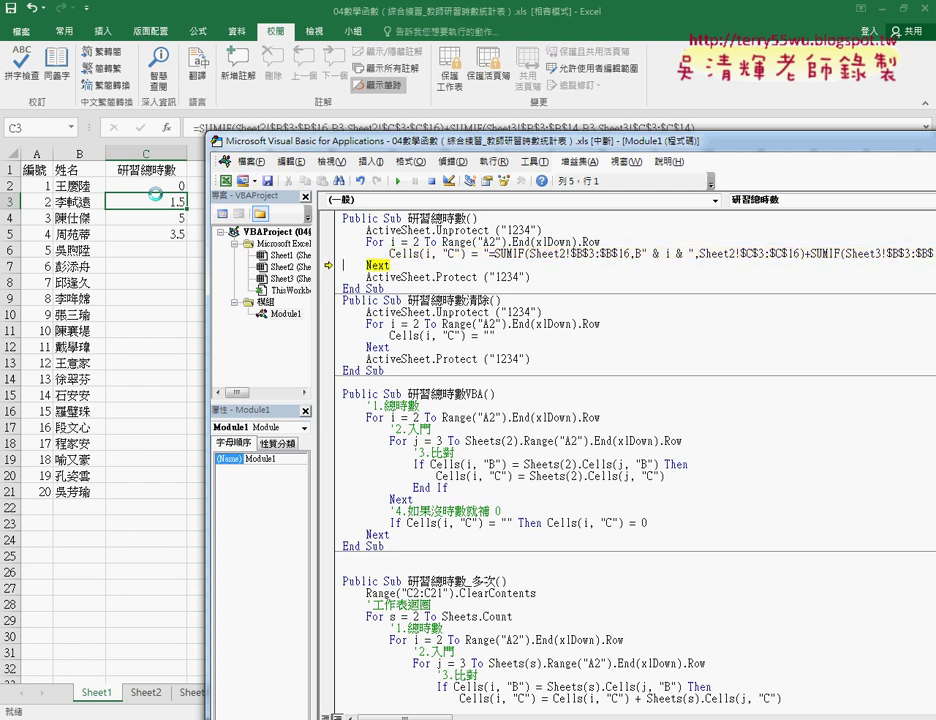
key("F8")
key("F8")
key("F8")
key("F8")
key("F8")
key("F8")
left_click(398, 181)
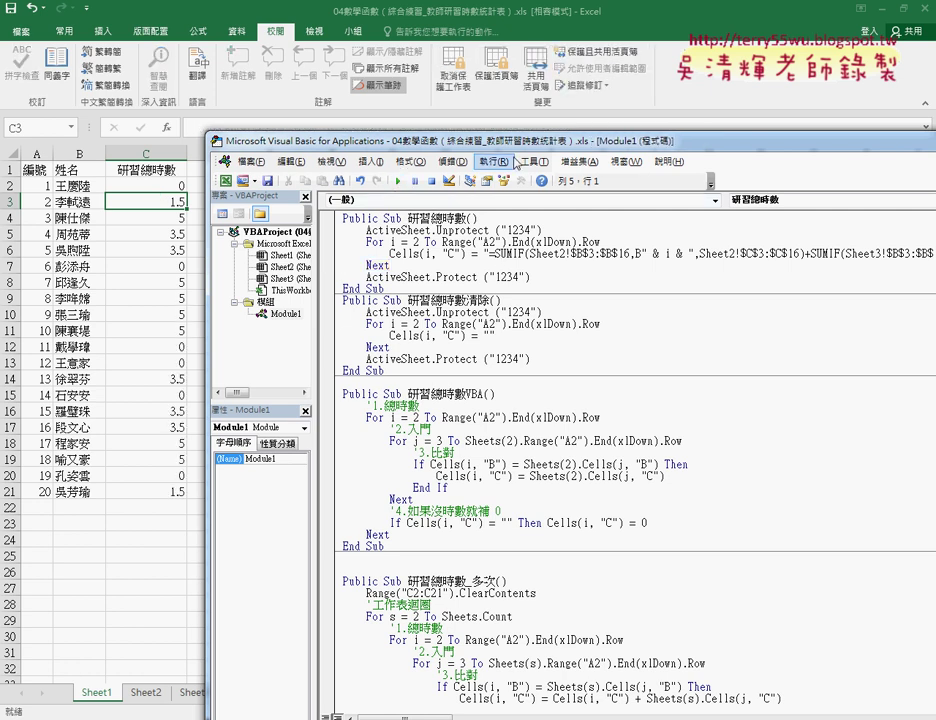
Reduce the 研習總時數 SUMIF formula string to "", then open Excel's Unprotect Sheet prompt.
left_click_drag(370, 140, 128, 121)
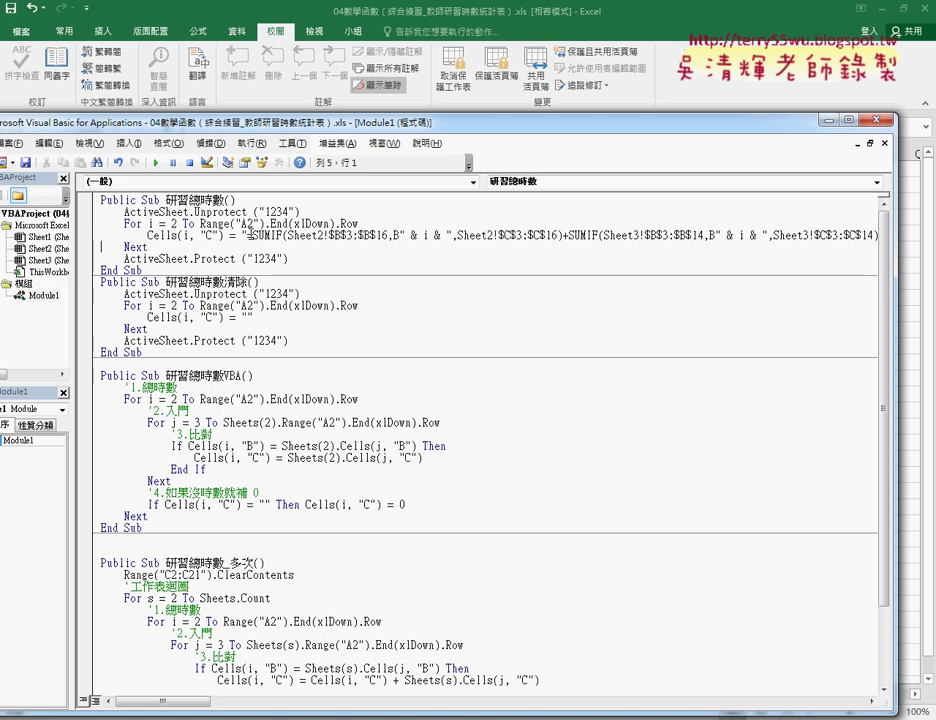
left_click_drag(251, 236, 693, 232)
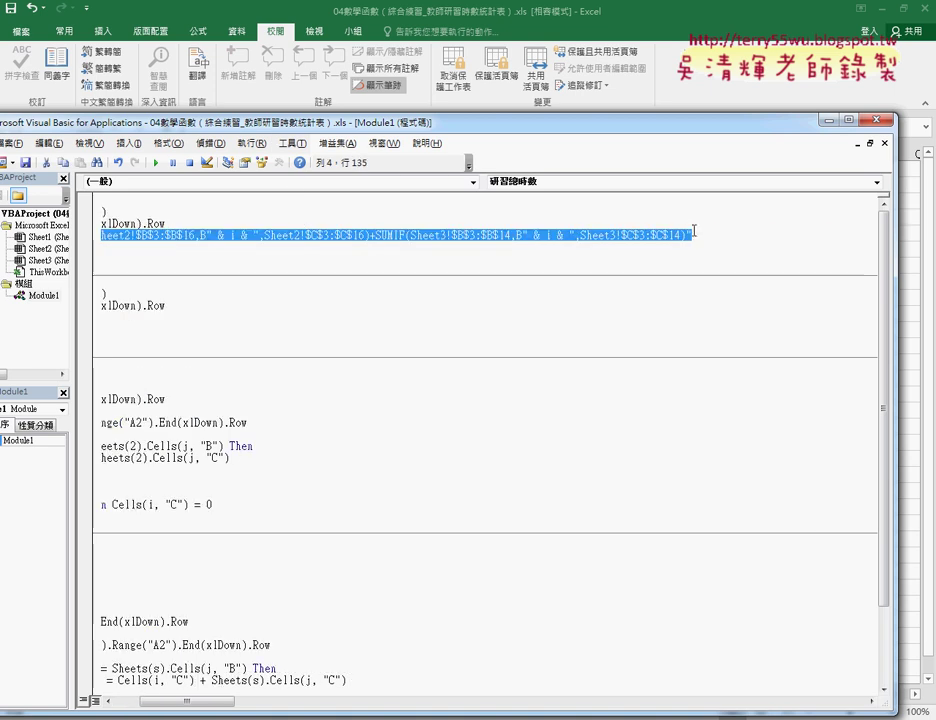
key("BackSpace")
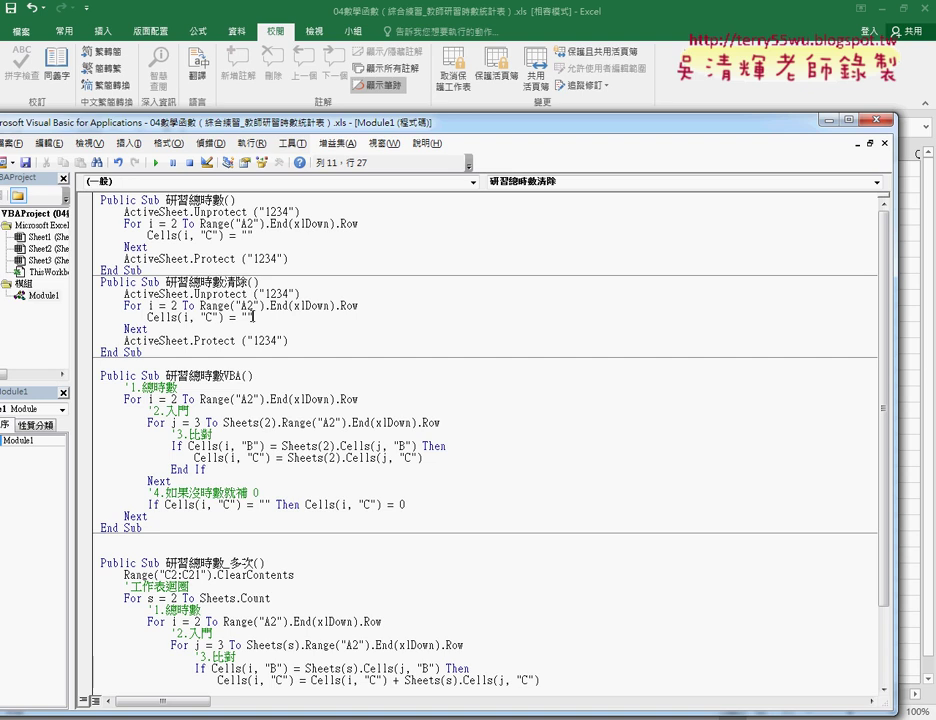
key("ctrl+z")
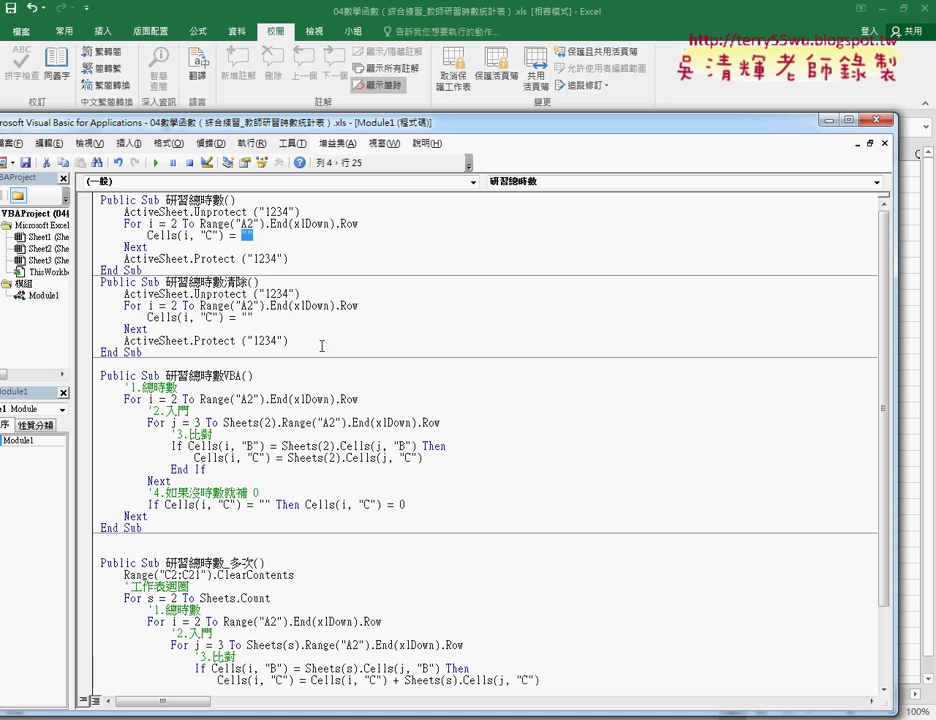
left_click_drag(322, 346, 100, 296)
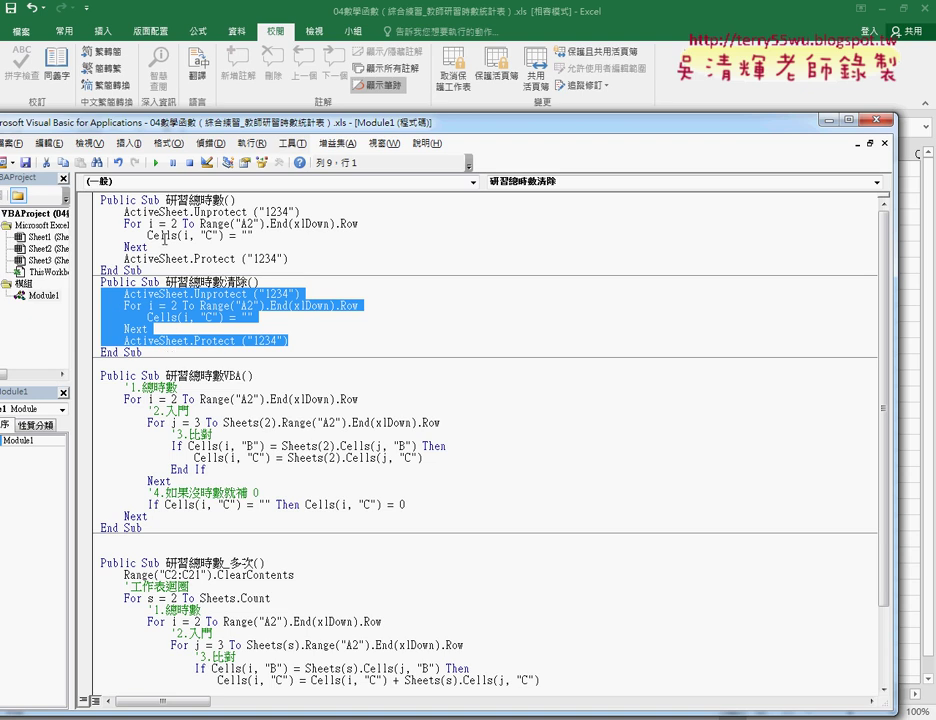
double_click(244, 235)
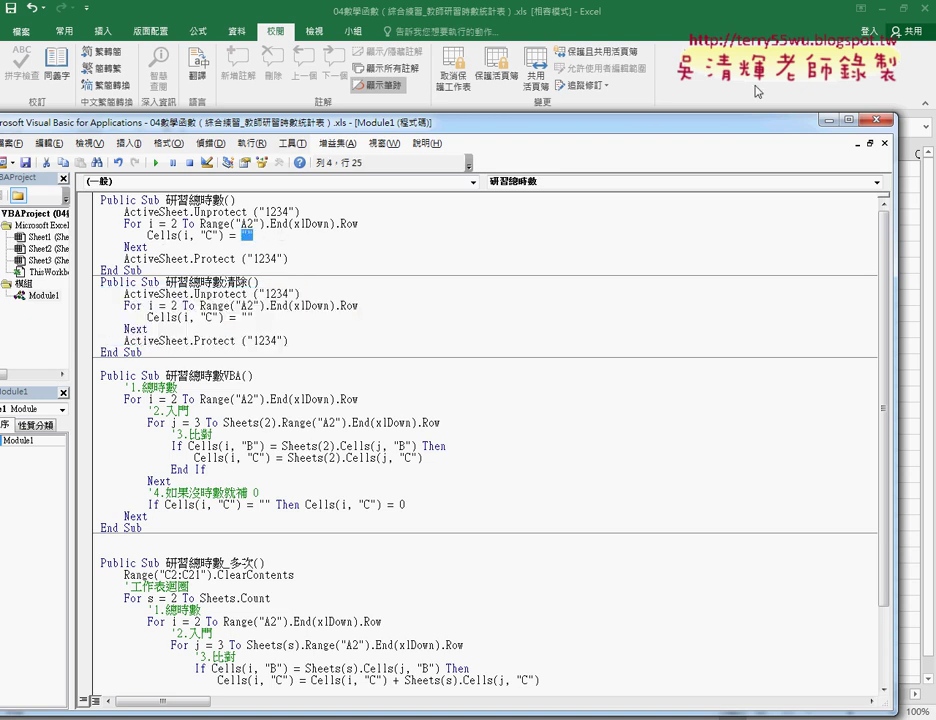
left_click(560, 66)
left_click(455, 70)
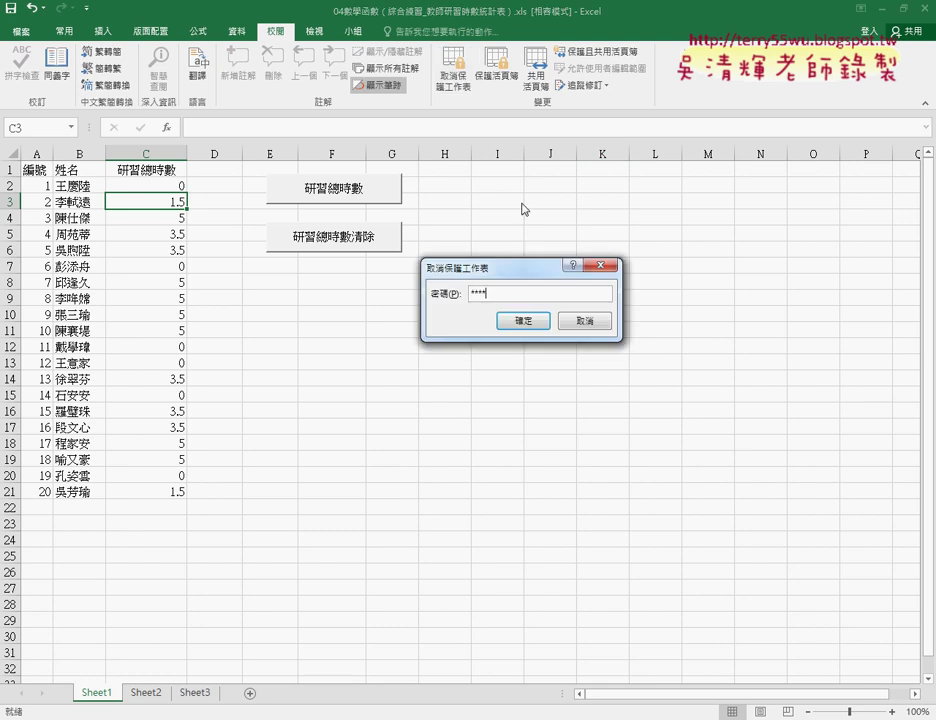
Unprotect Sheet1 and inspect the SUMIF formulas in C2 and C3 with their absolute Sheet2/Sheet3 ranges.
key("Return")
left_click(169, 186)
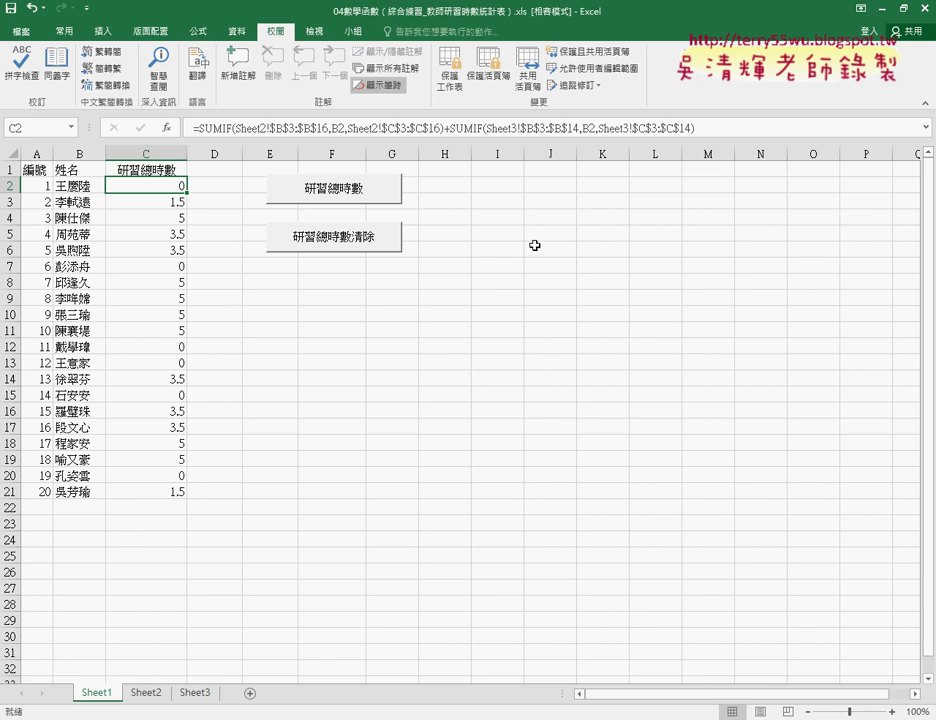
left_click(134, 202)
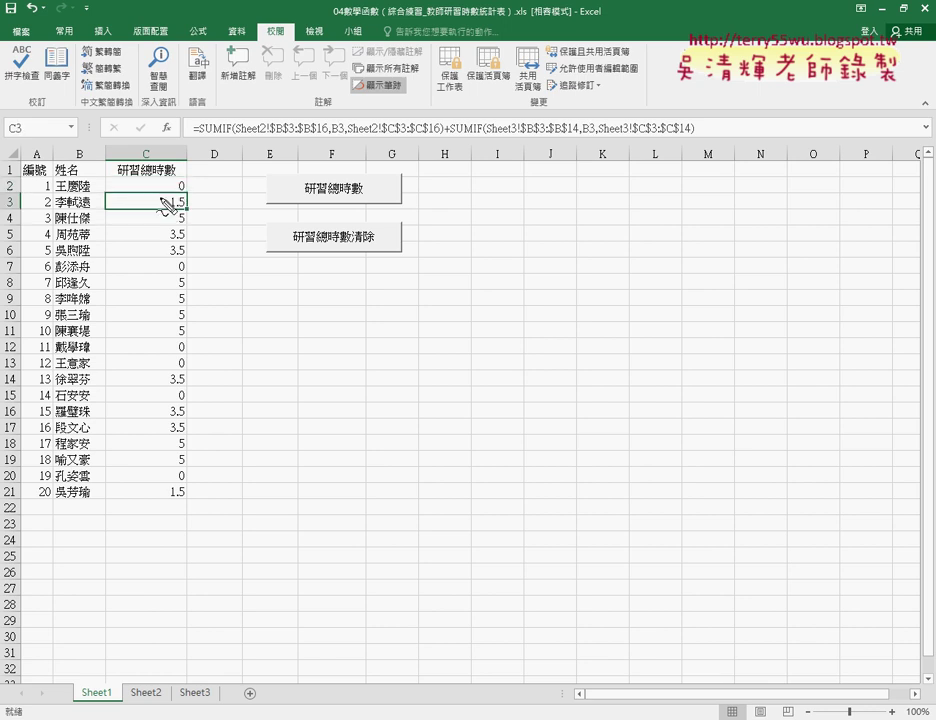
left_click_drag(334, 136, 345, 136)
left_click_drag(588, 136, 600, 136)
left_click_drag(336, 138, 338, 118)
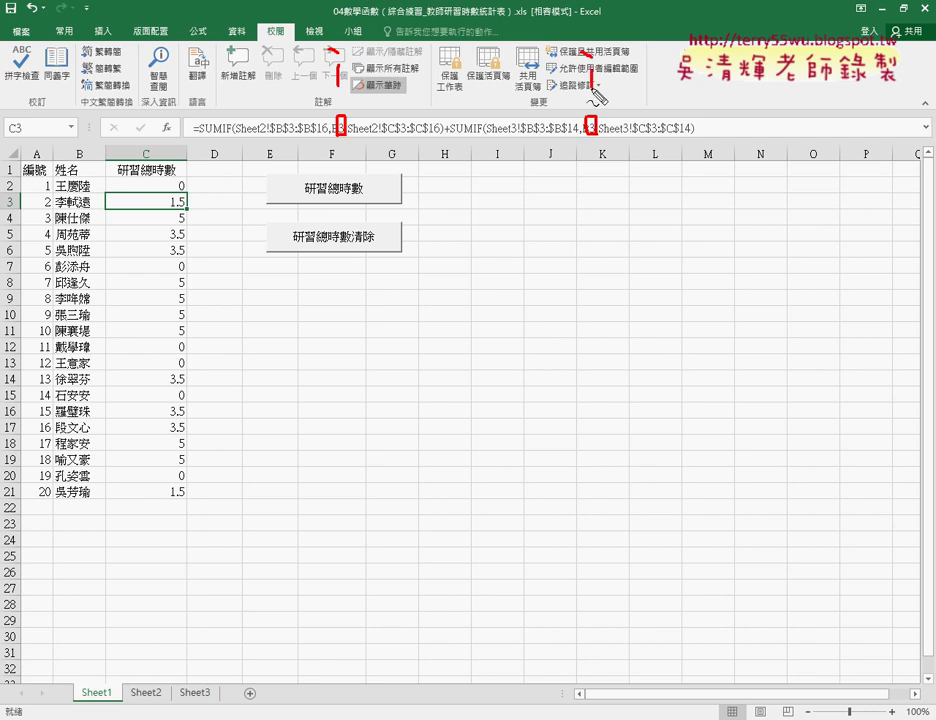
left_click(177, 187)
left_click(196, 127)
left_click_drag(196, 127, 852, 125)
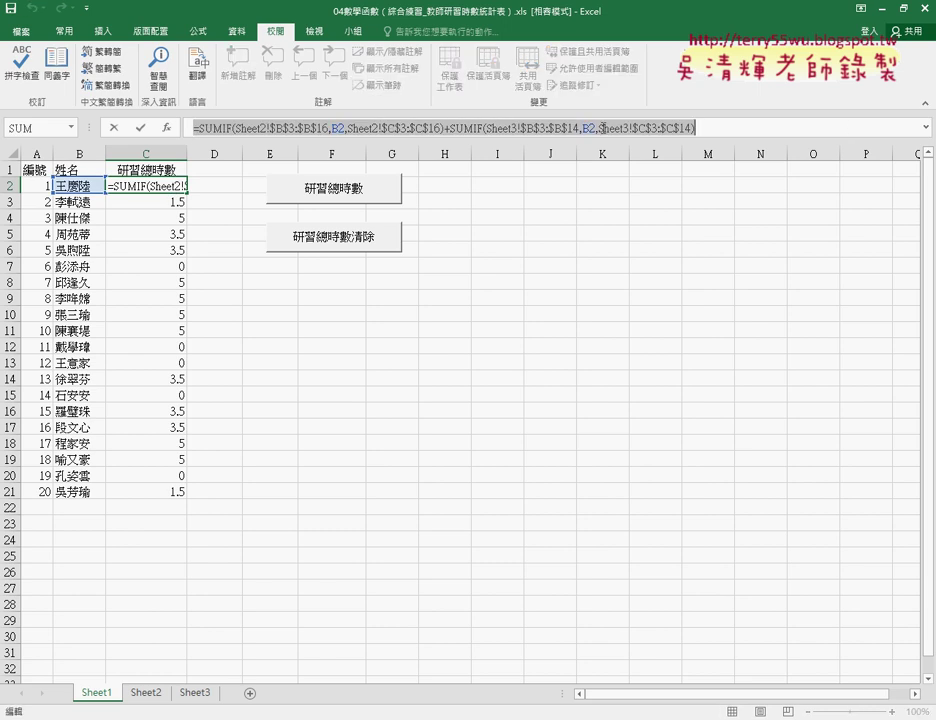
right_click(570, 127)
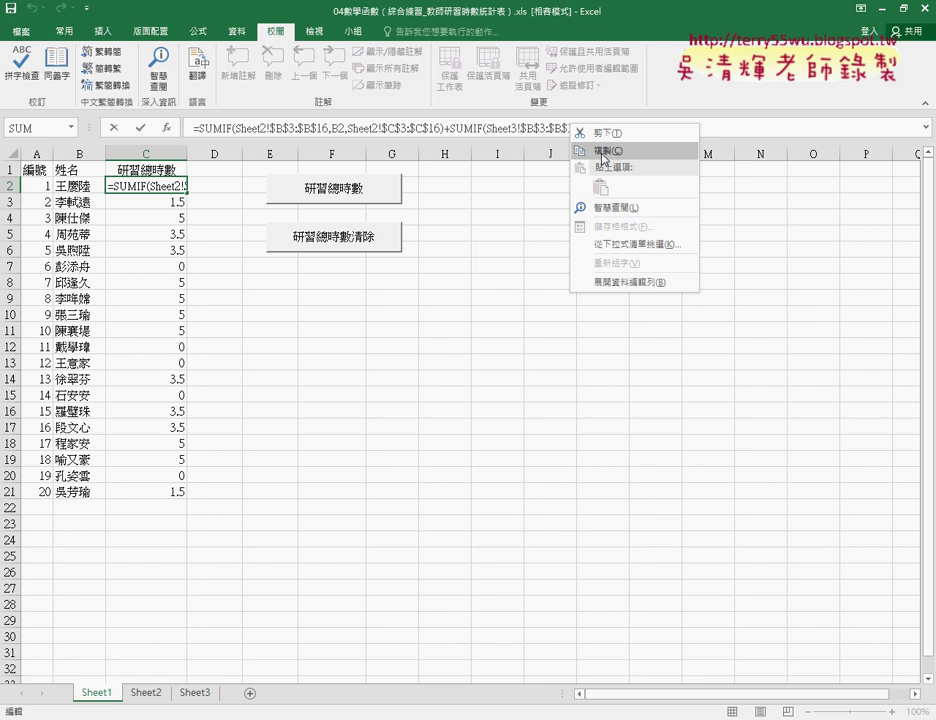
left_click(603, 154)
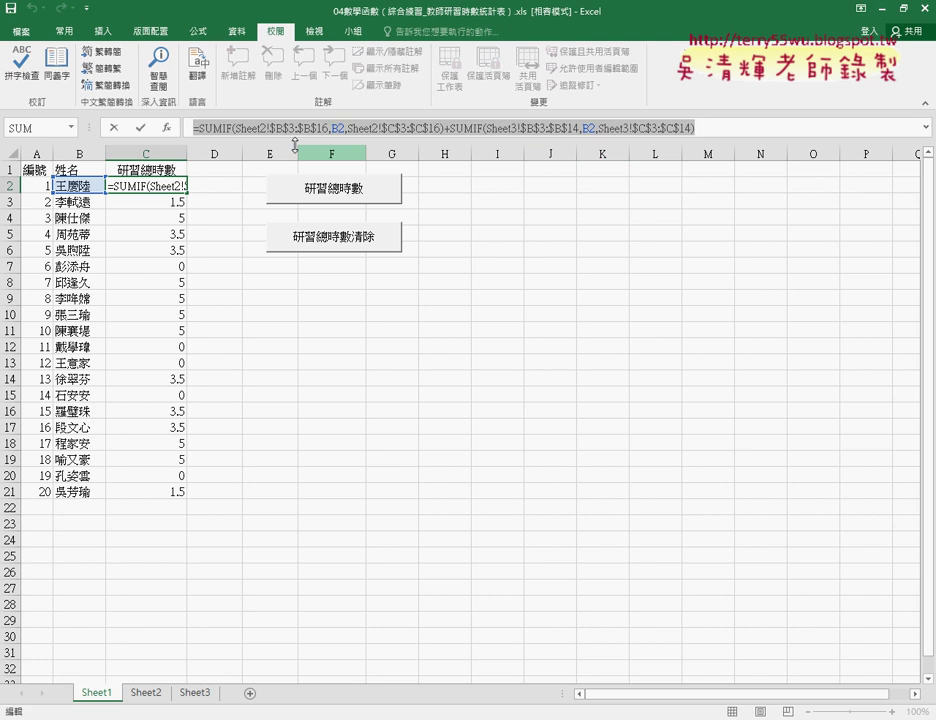
left_click(116, 128)
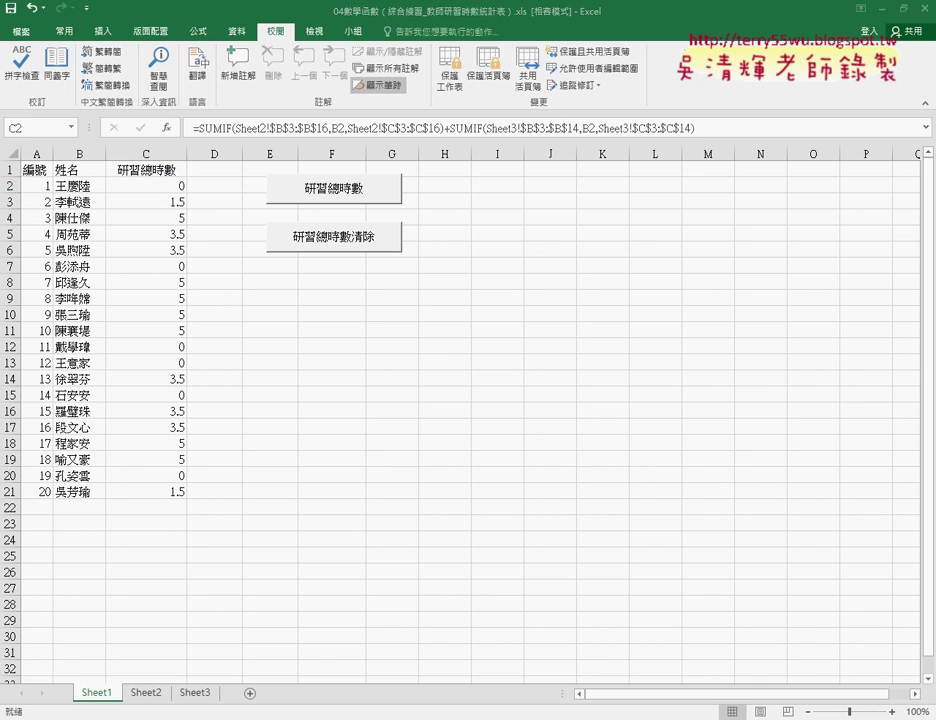
Paste the SUMIF formula between the empty quotes of Cells(i, "C") = "".
left_click(276, 672)
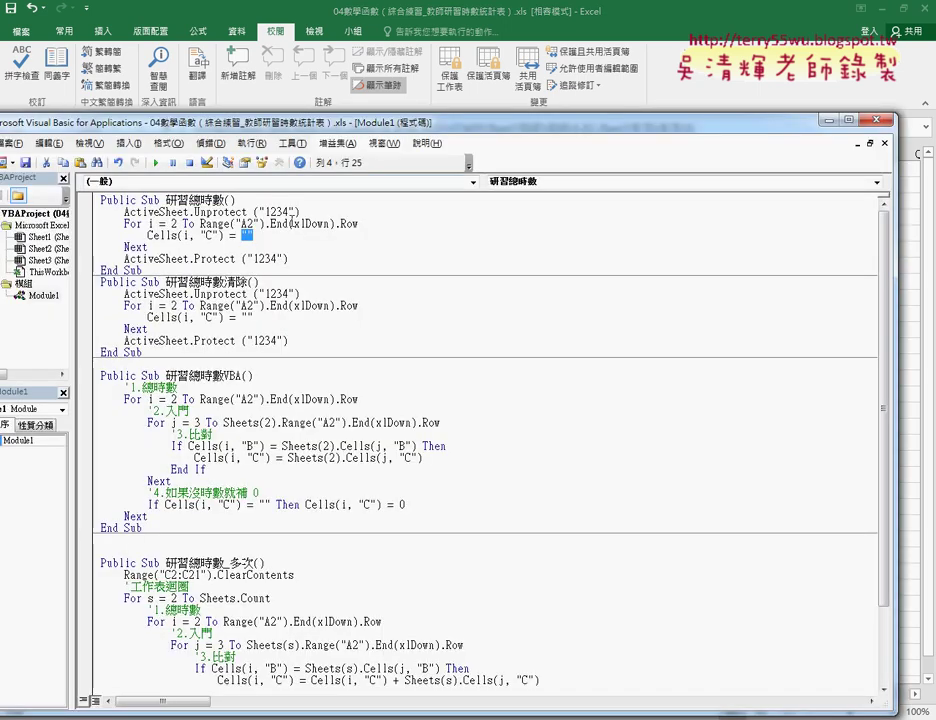
key("Left")
key("ctrl+v")
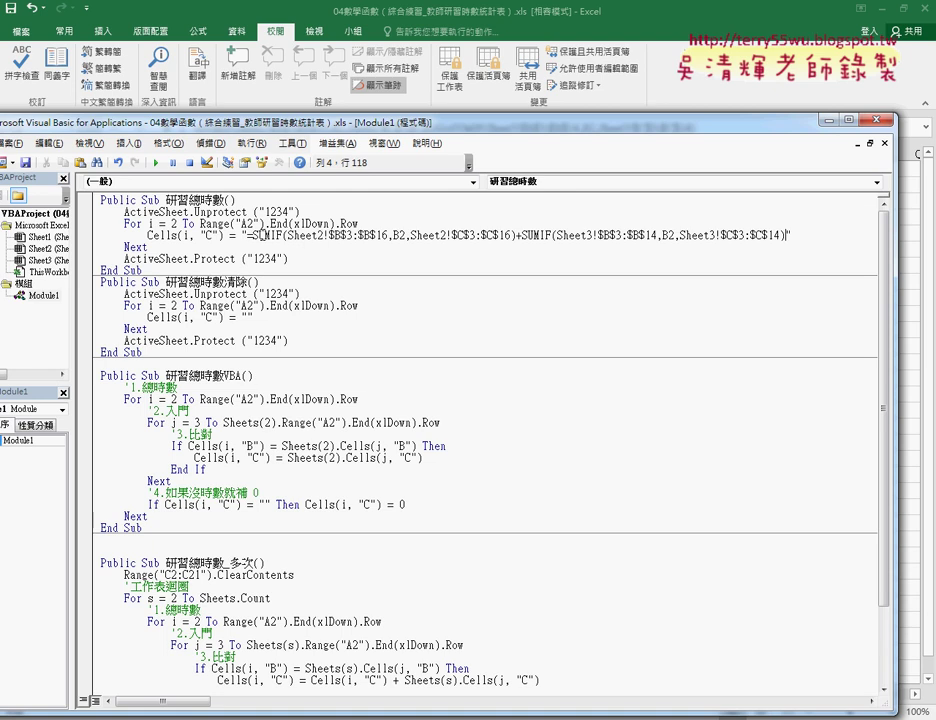
Replace the 2 in the first B2 with " & i & " so it uses the loop row.
left_click_drag(398, 235, 406, 235)
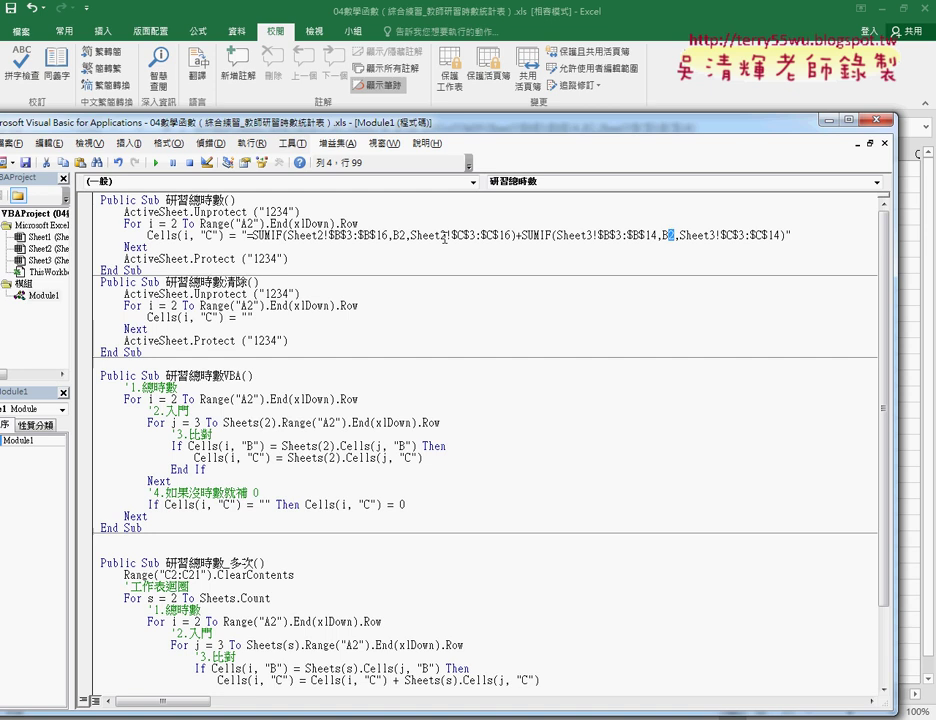
left_click(403, 235)
left_click_drag(403, 235, 409, 236)
type("\"\"")
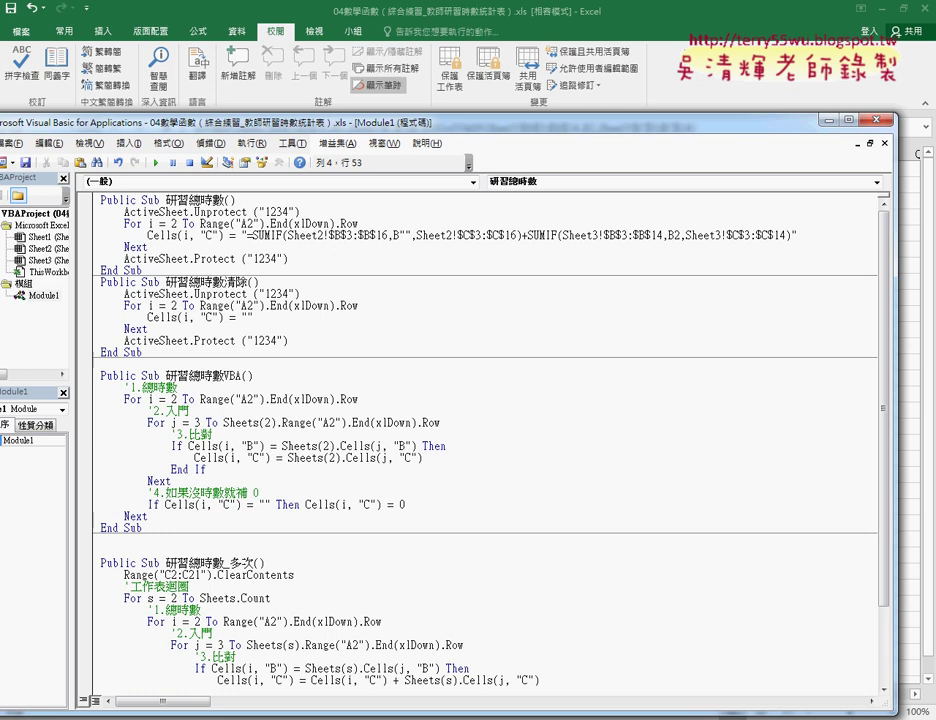
type("&&")
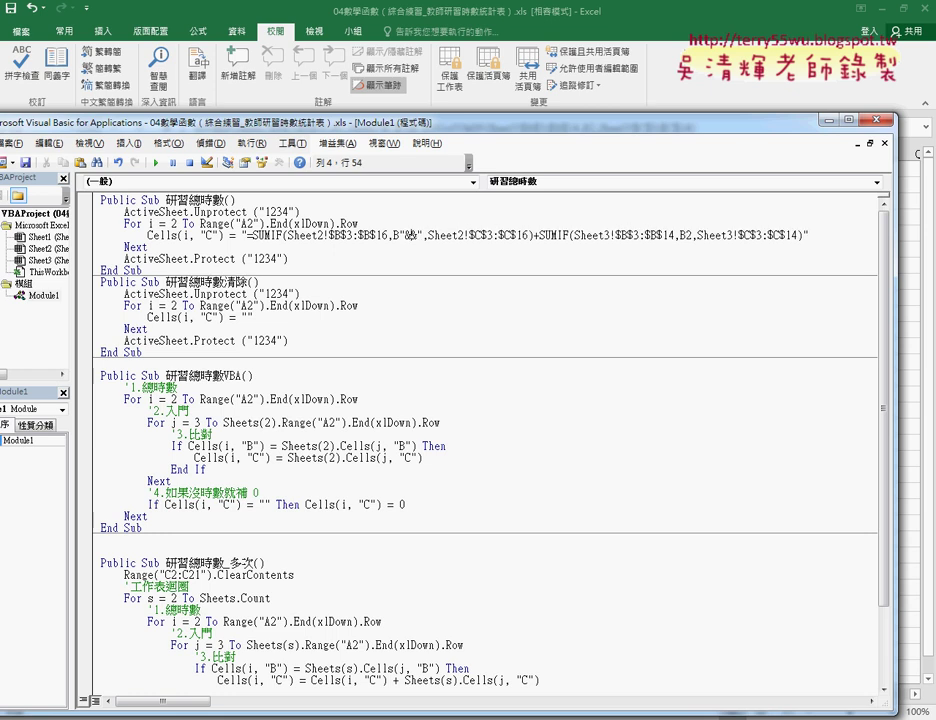
key("Left")
type("i")
left_click(305, 235)
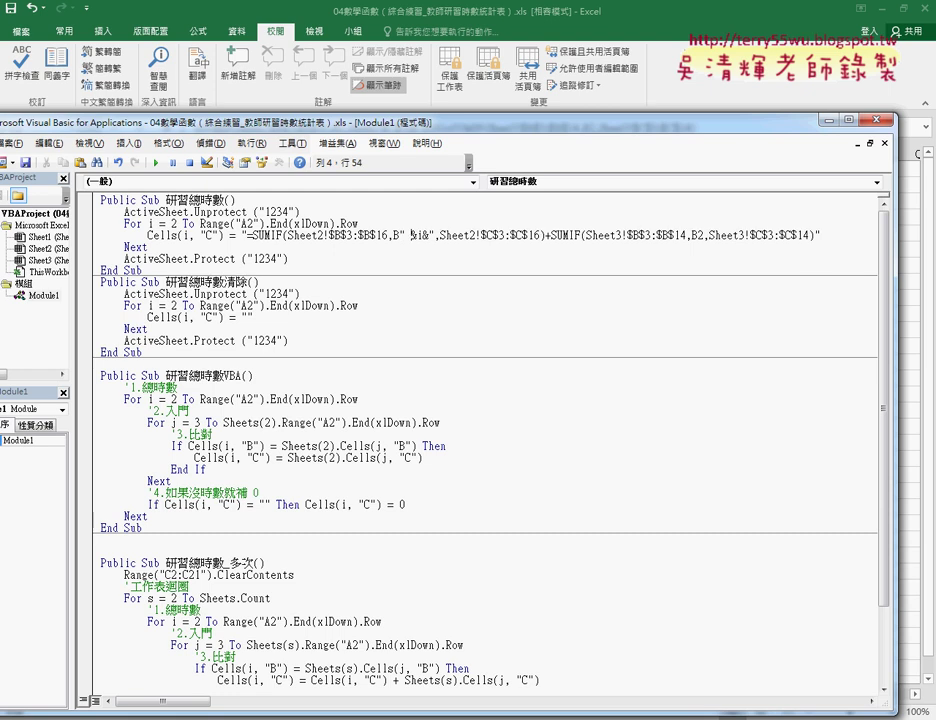
key("Right")
key("Right")
key("Right")
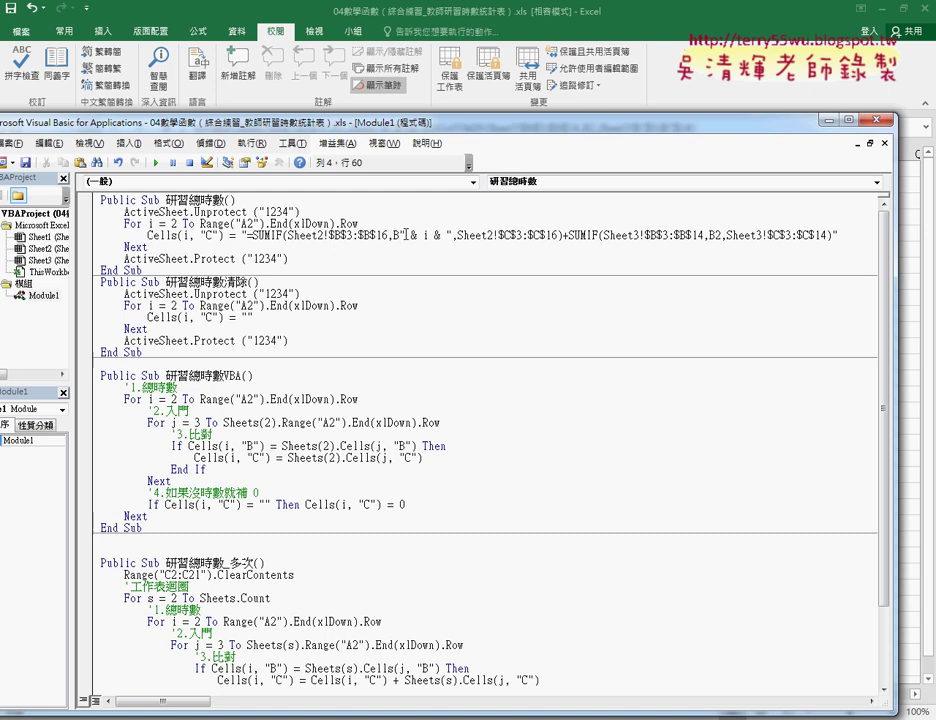
Copy the " & i & " piece and paste it over the 2 in the second B2.
left_click_drag(243, 235, 851, 234)
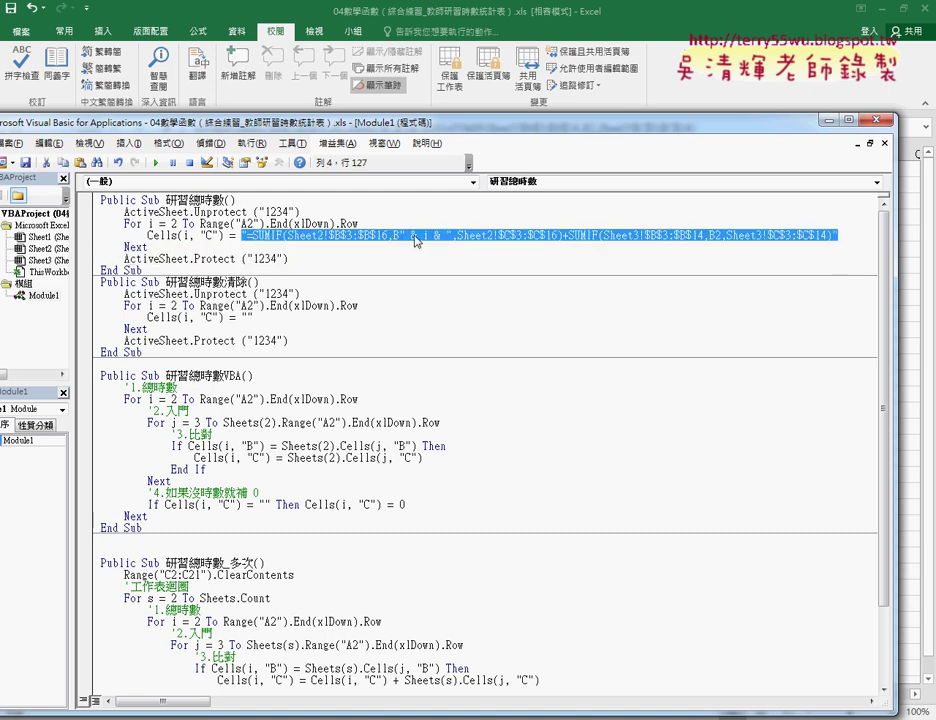
left_click(301, 235)
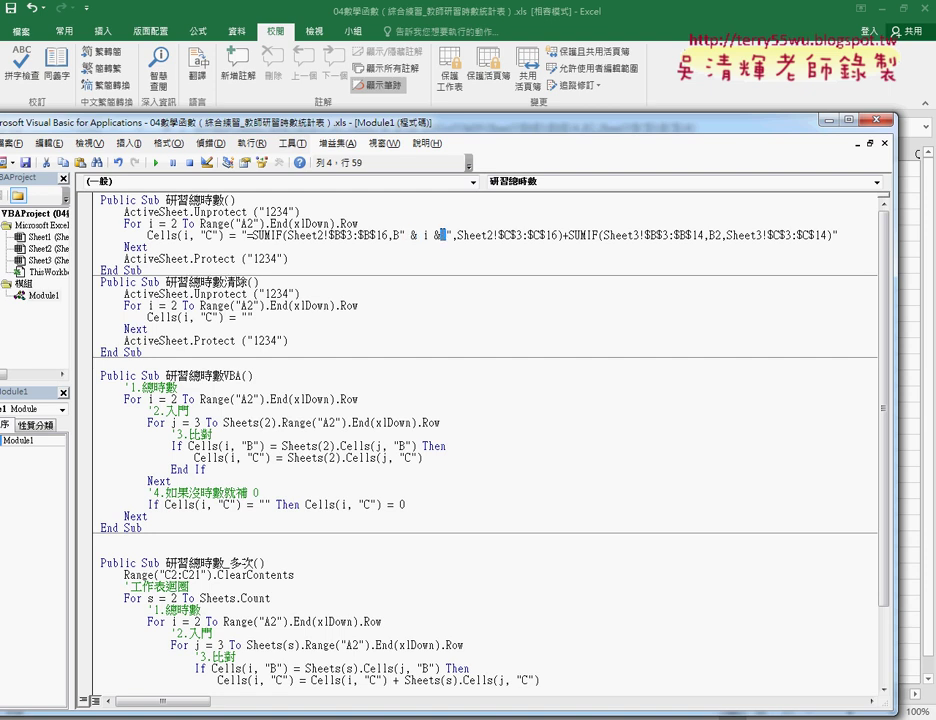
double_click(312, 235)
left_click_drag(400, 235, 452, 235)
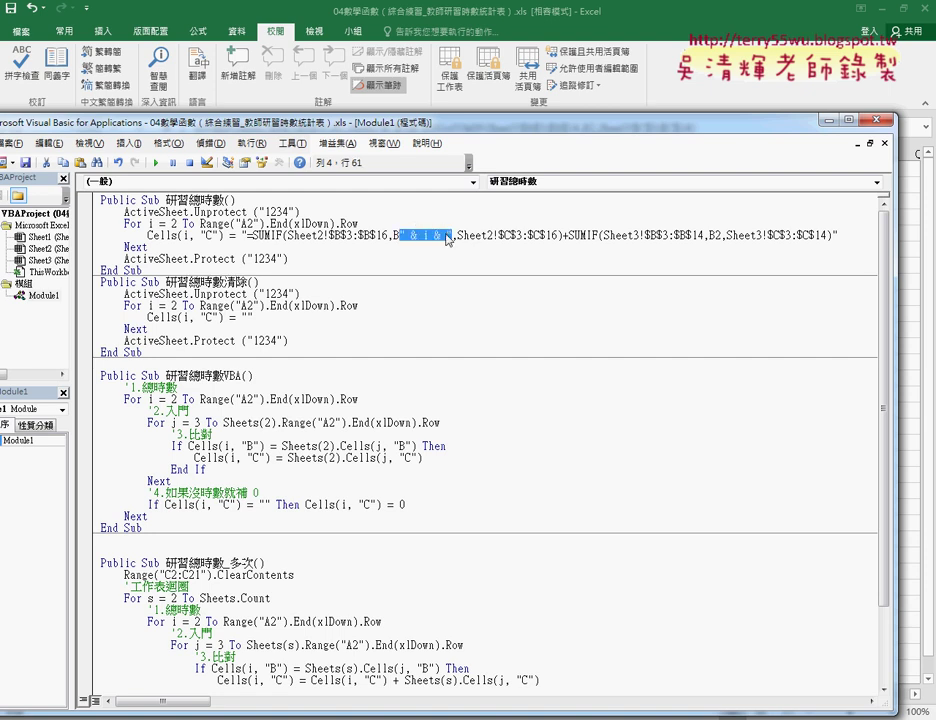
right_click(470, 235)
left_click(477, 258)
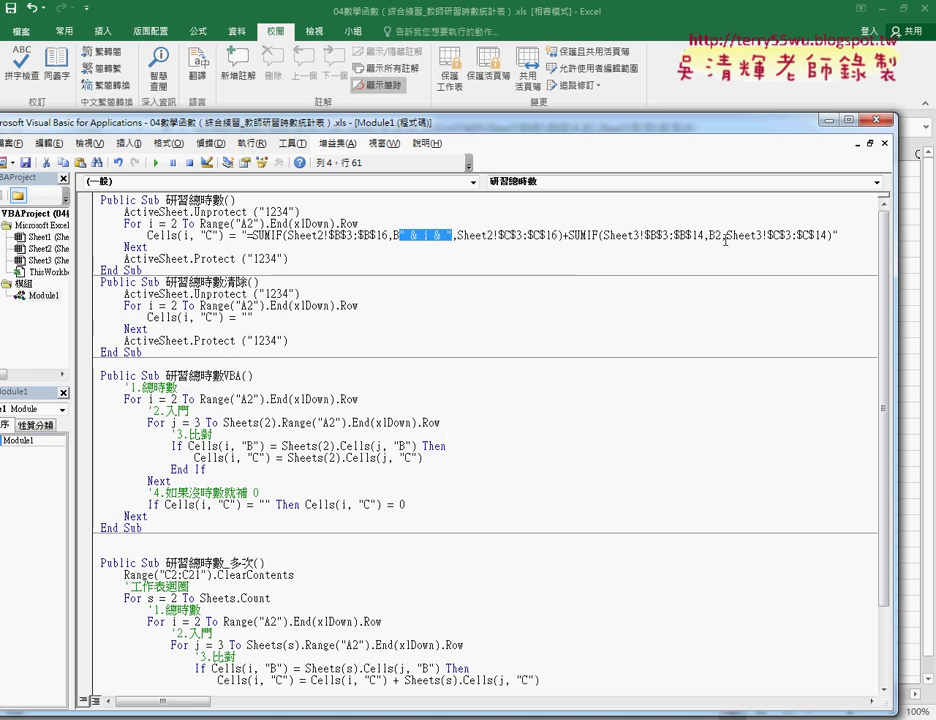
left_click_drag(713, 237, 719, 238)
right_click(718, 240)
left_click(785, 279)
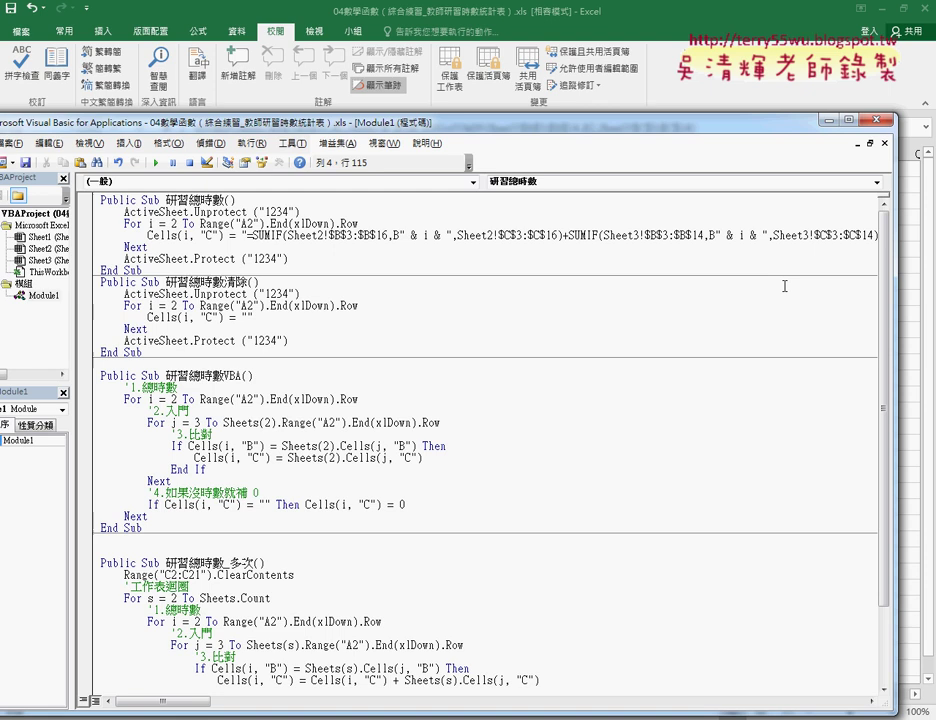
Back in Excel, test 研習總時數清除 and 研習總時數, leaving column C cleared.
key("alt+F11")
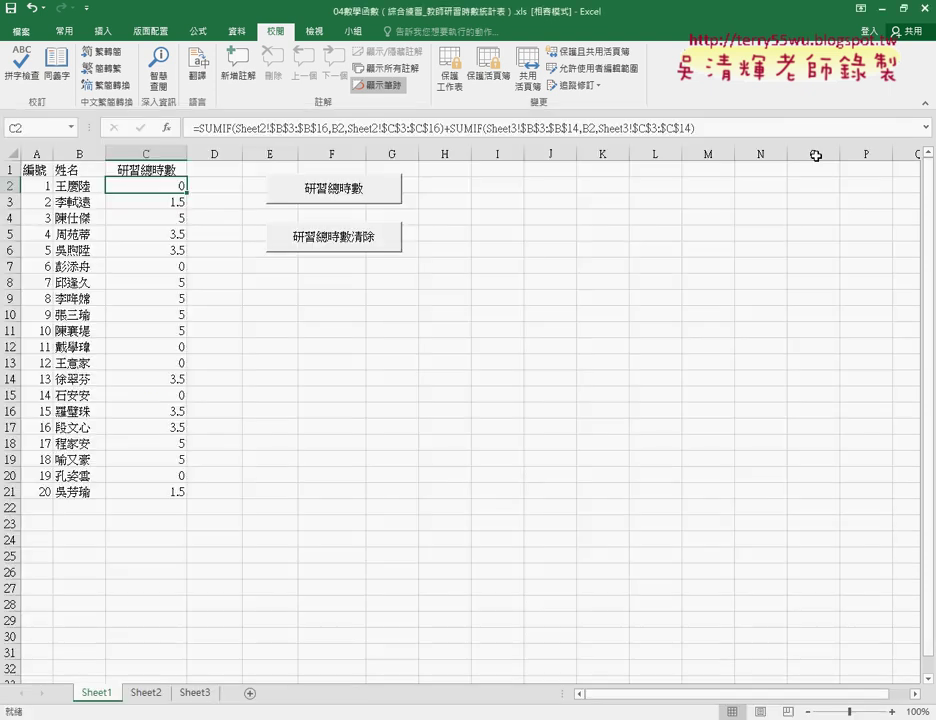
left_click(548, 296)
left_click(362, 237)
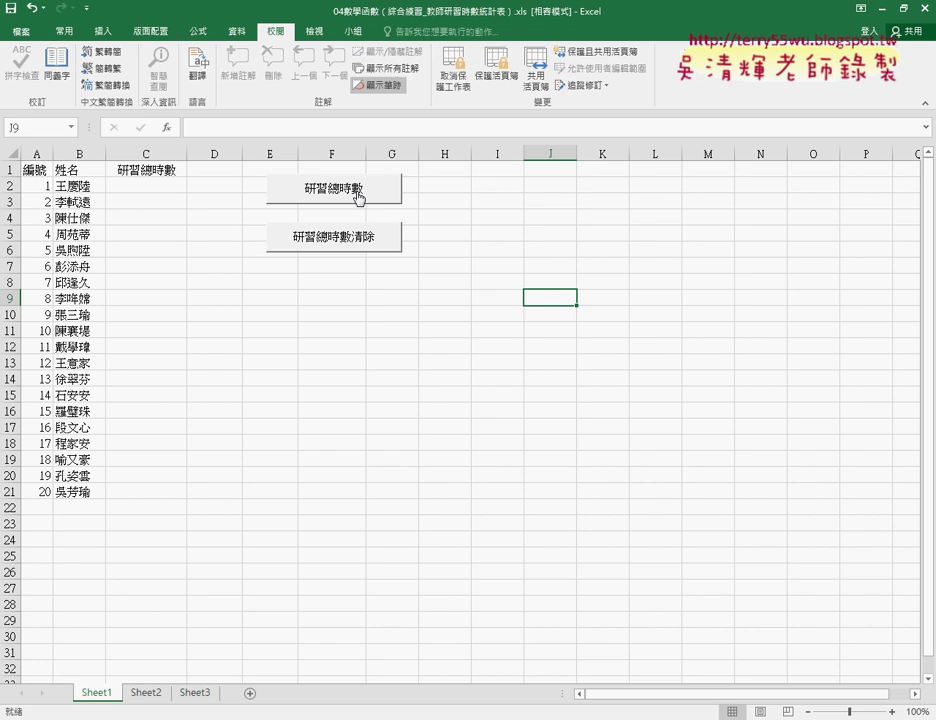
left_click(359, 195)
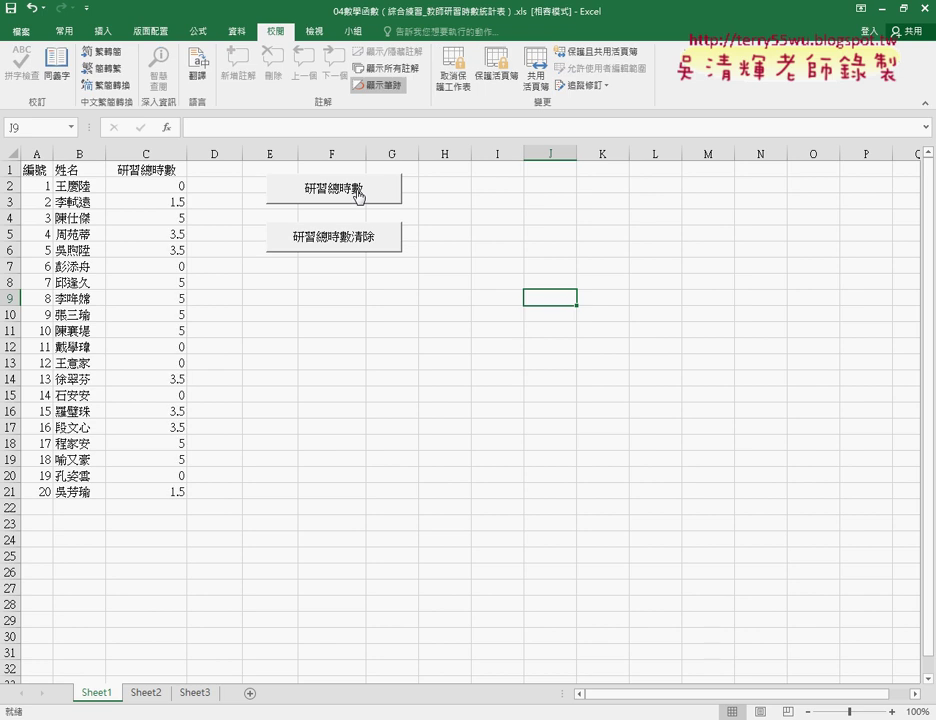
left_click(326, 245)
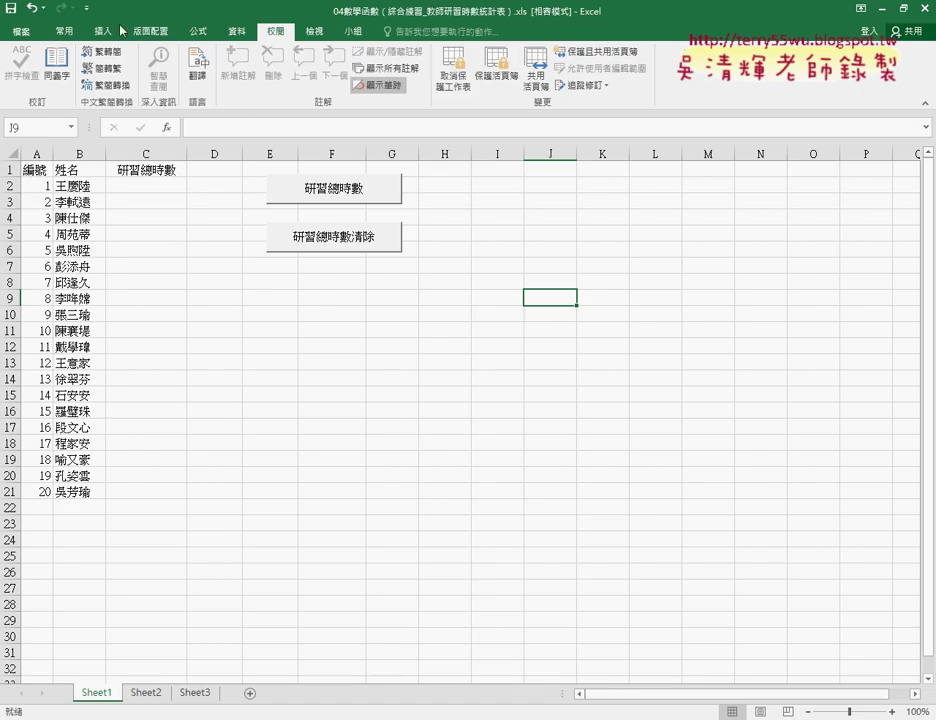
Open and close the File info page, then switch to the YouTube playlist in Chrome.
left_click(32, 33)
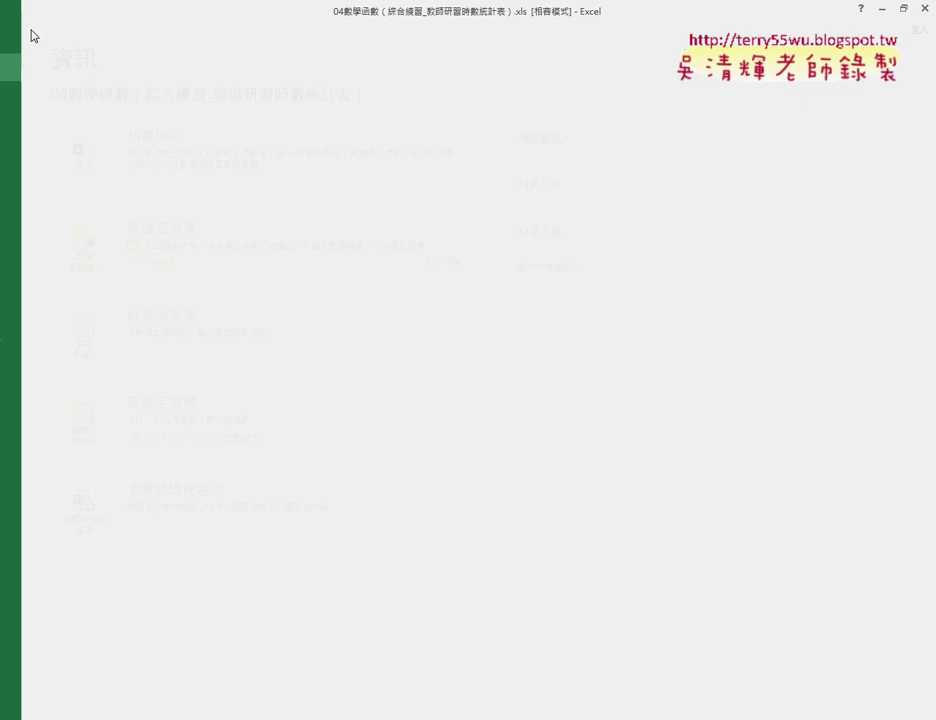
left_click(30, 26)
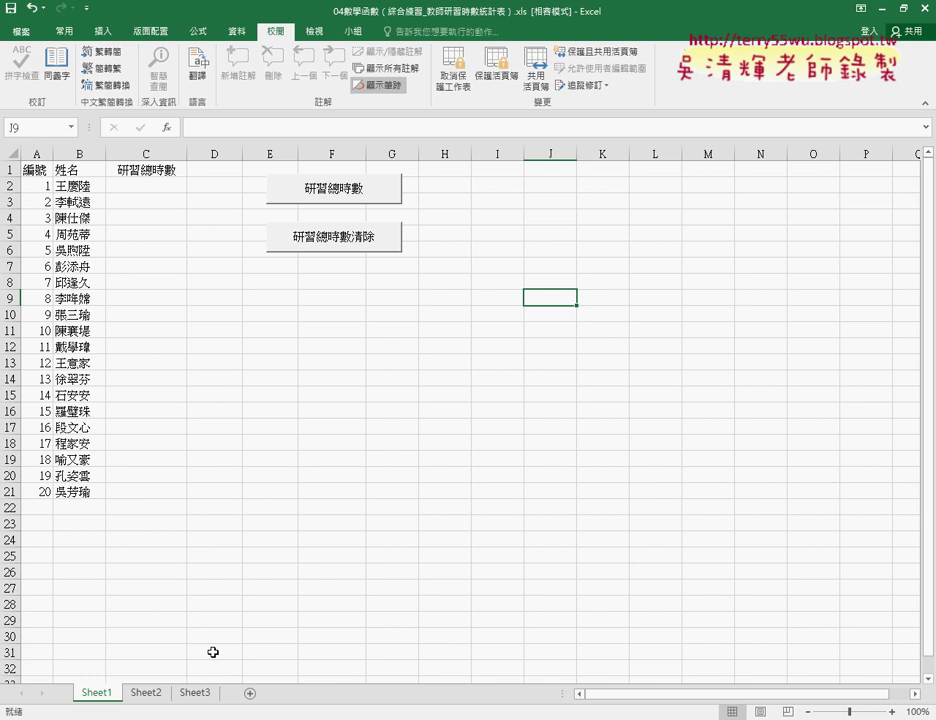
mouse_move(122, 719)
left_click(148, 664)
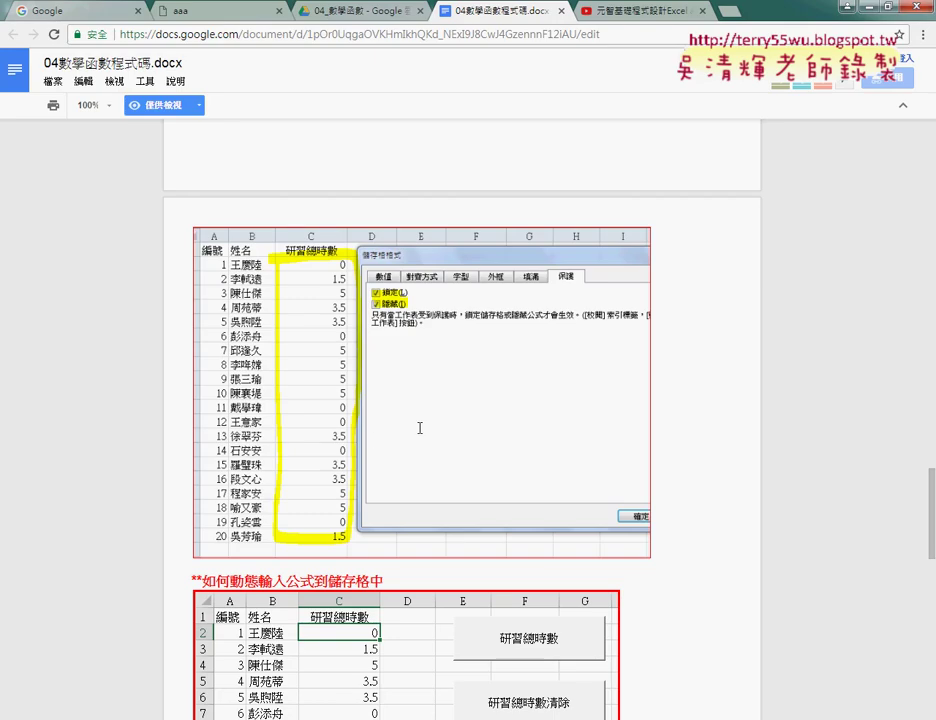
left_click(625, 10)
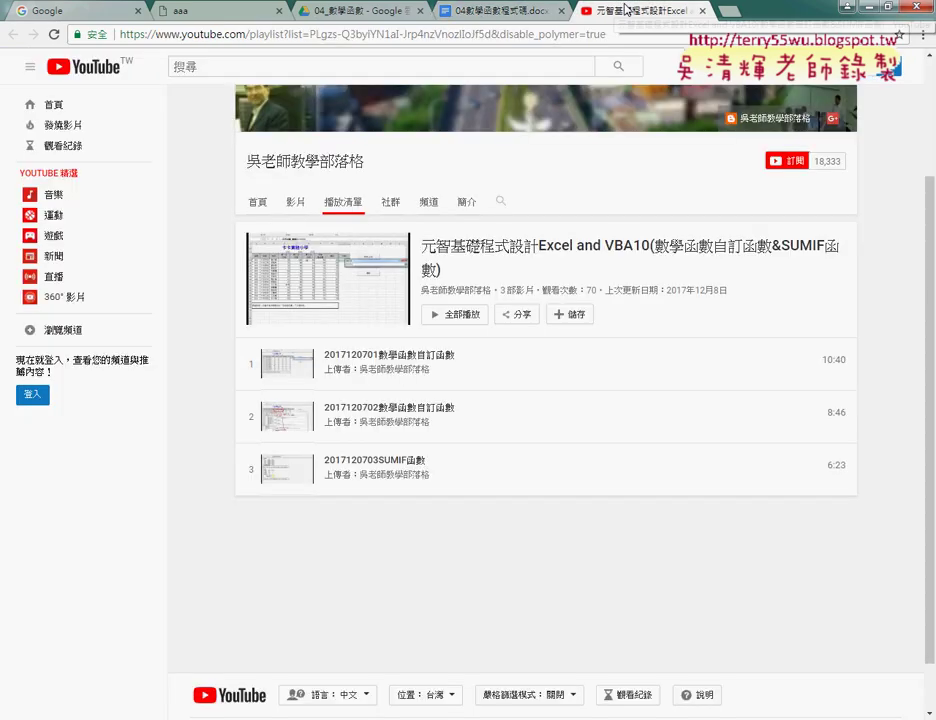
left_click(393, 462)
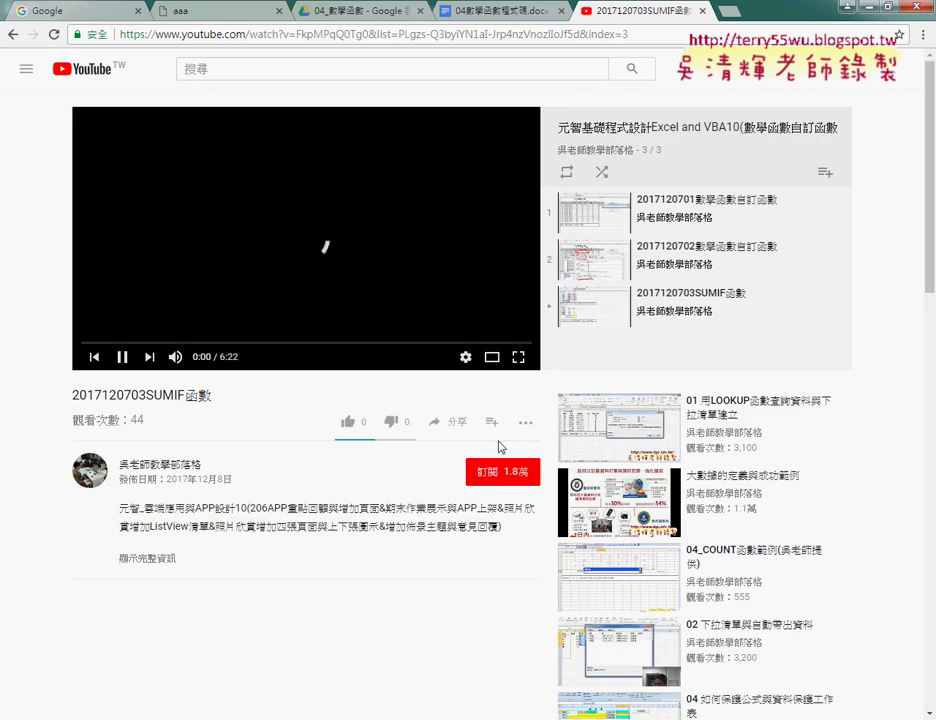
left_click(13, 34)
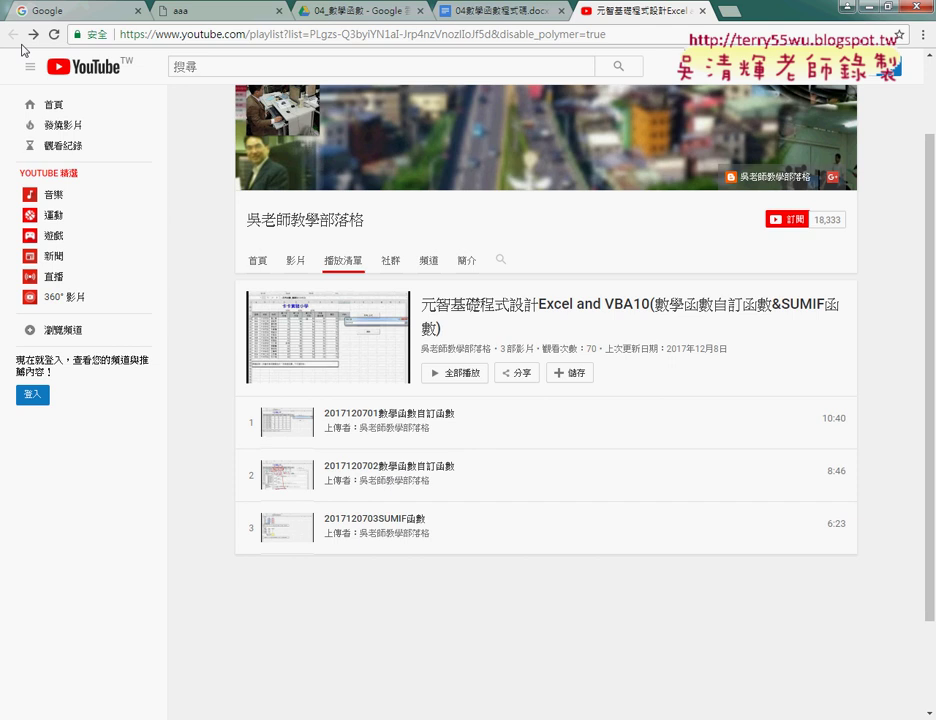